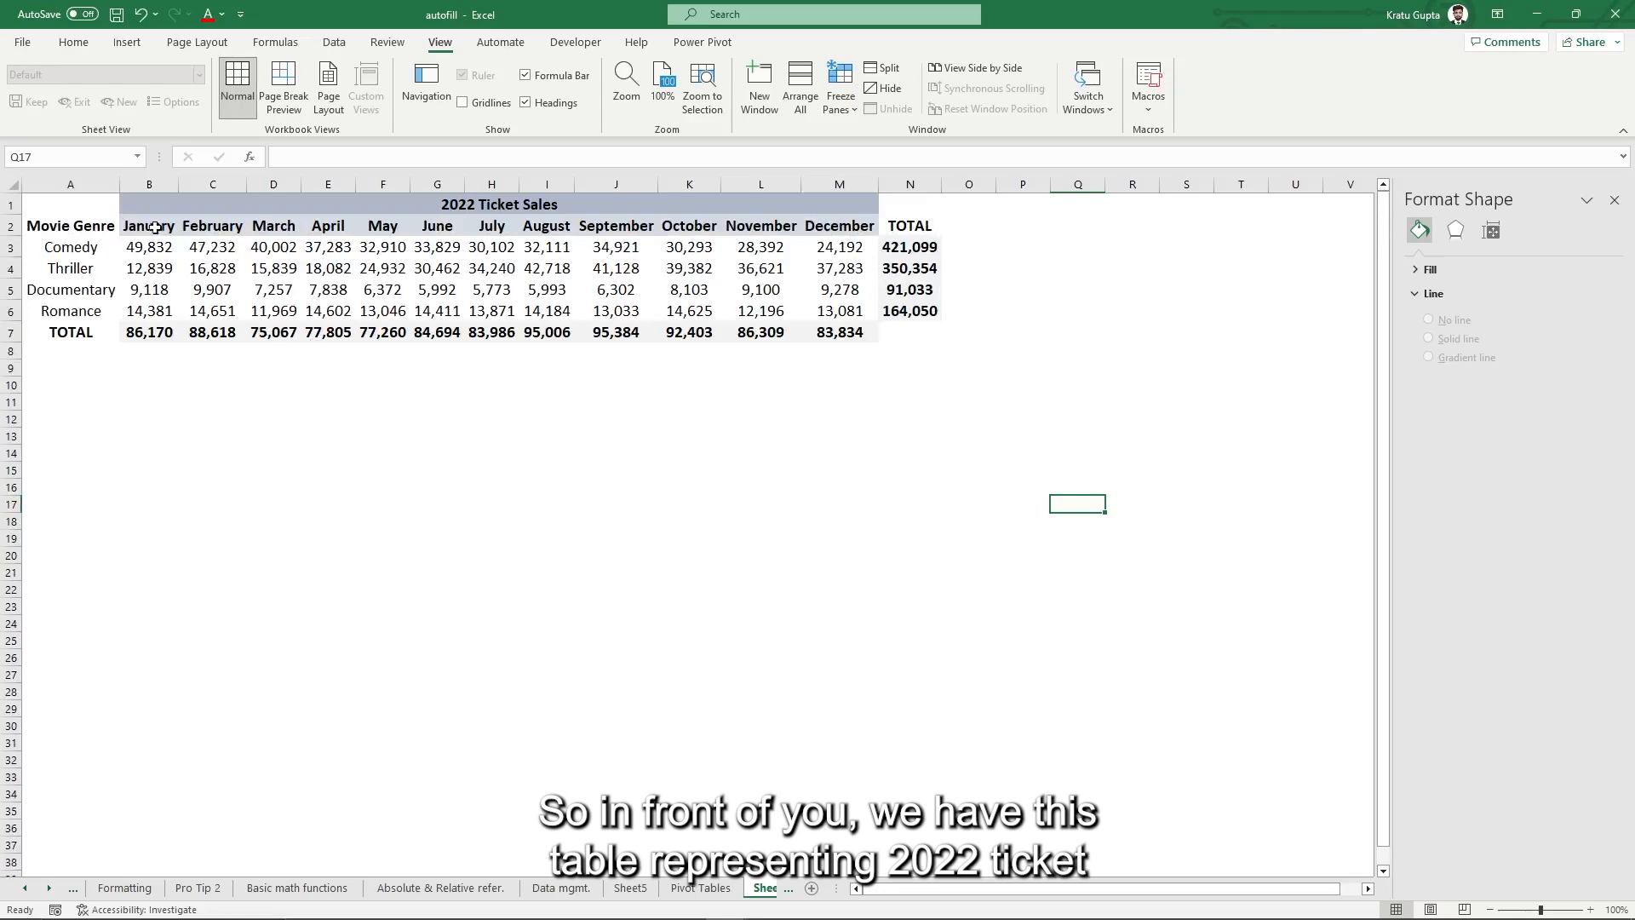
- Select the ticket sales table A1:N7 and open More Column Charts from the Insert tab
left_click_drag(85, 202, 889, 333)
left_click(779, 404)
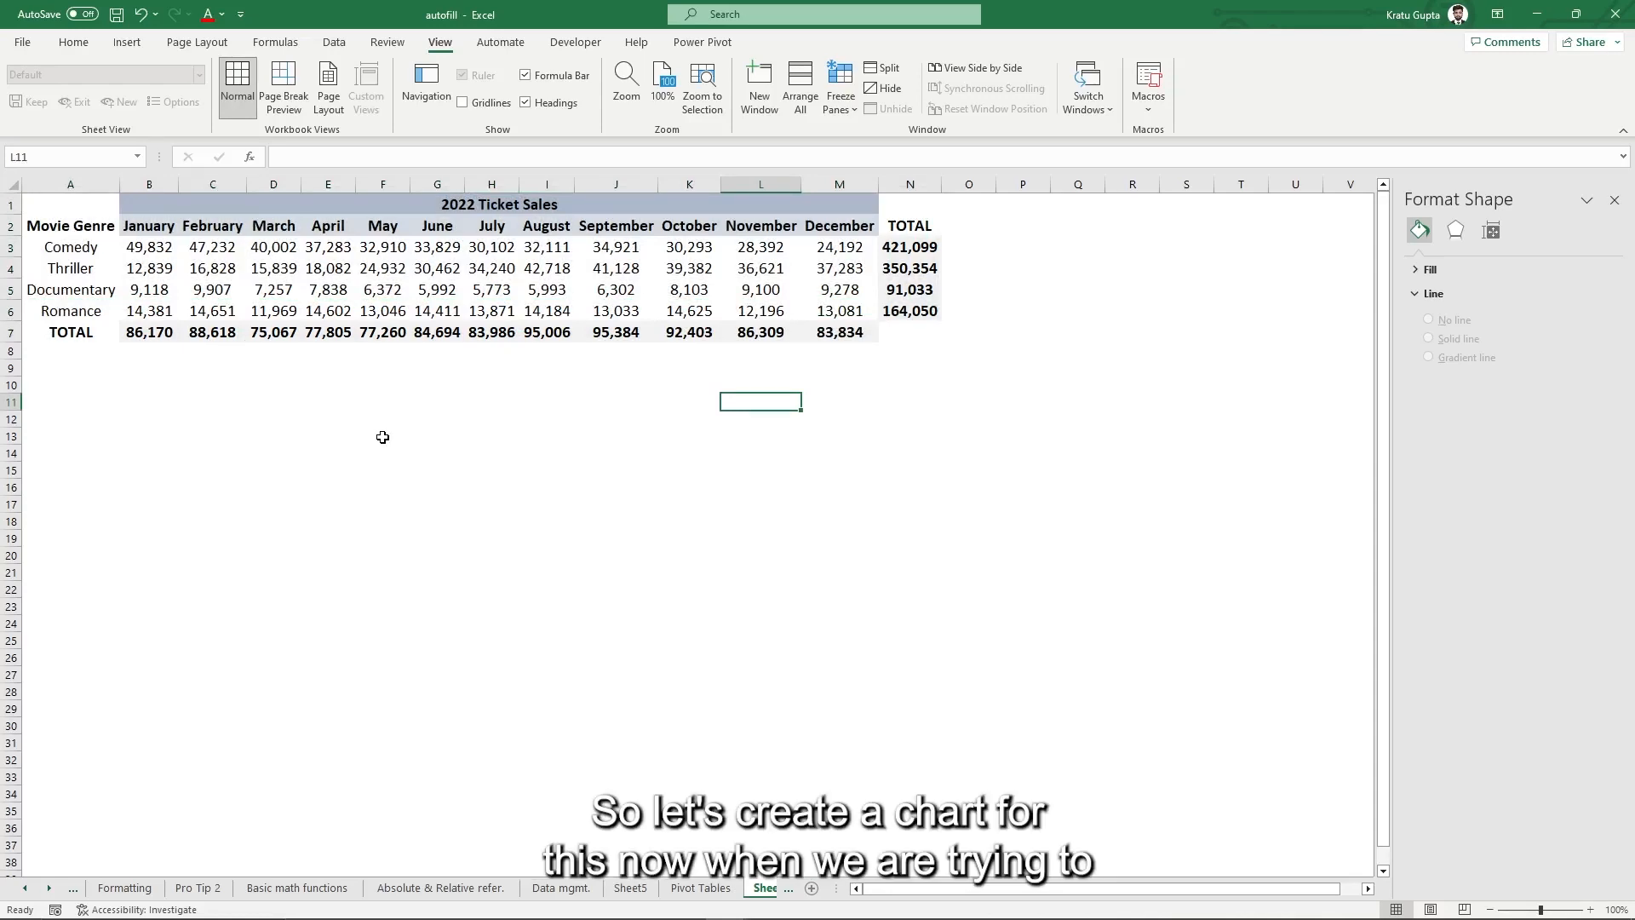
left_click_drag(71, 208, 892, 332)
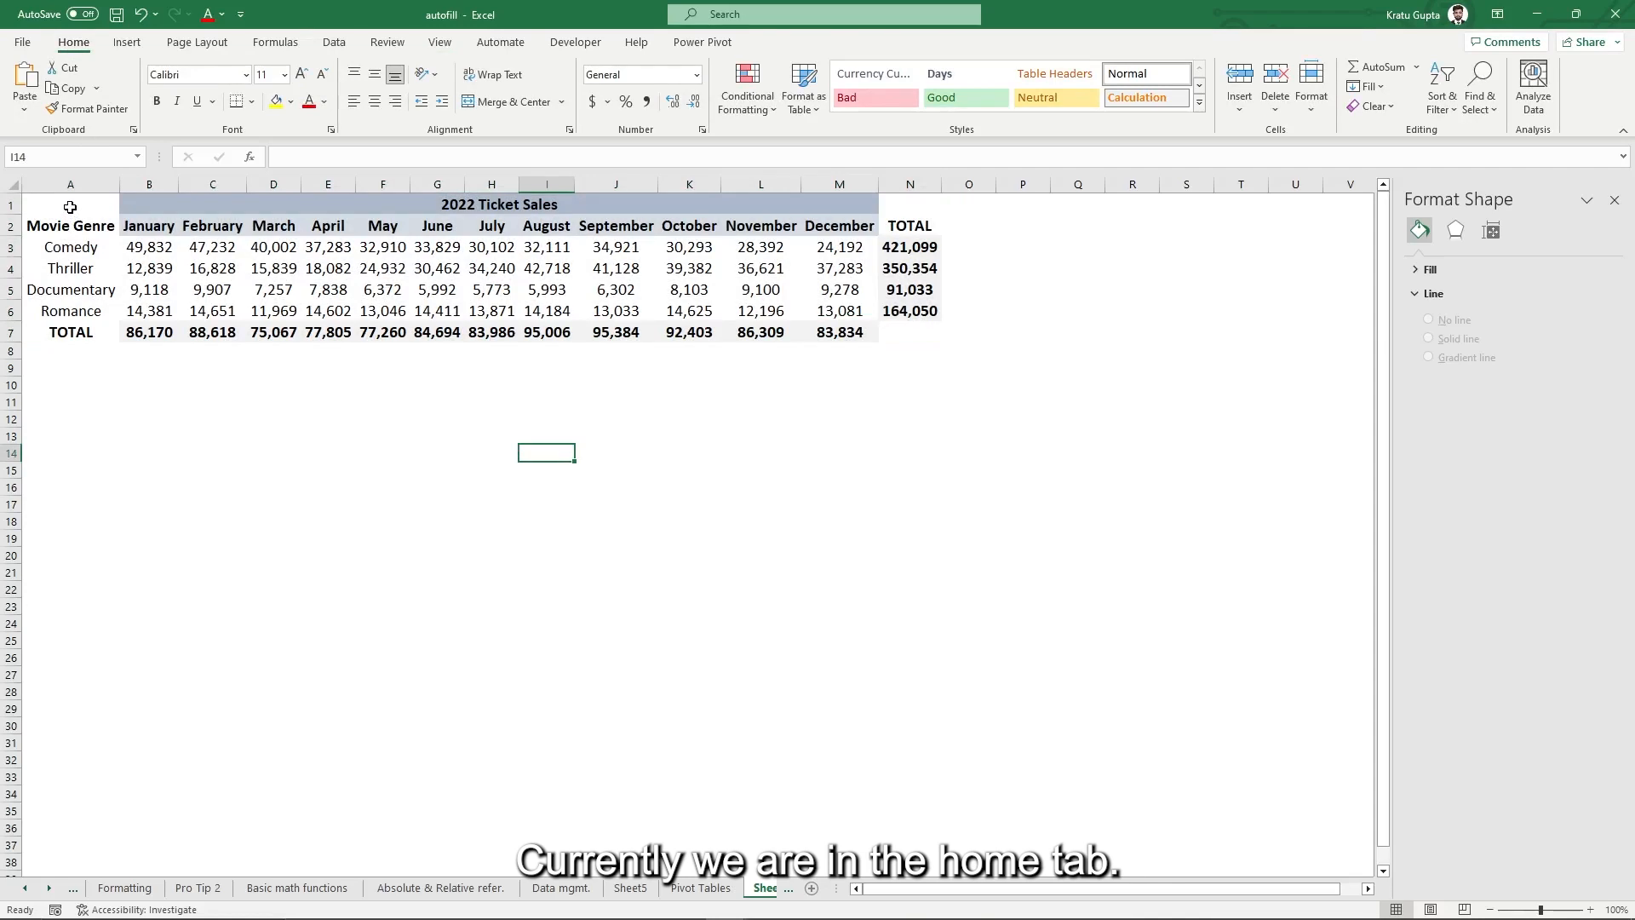
left_click_drag(70, 204, 904, 337)
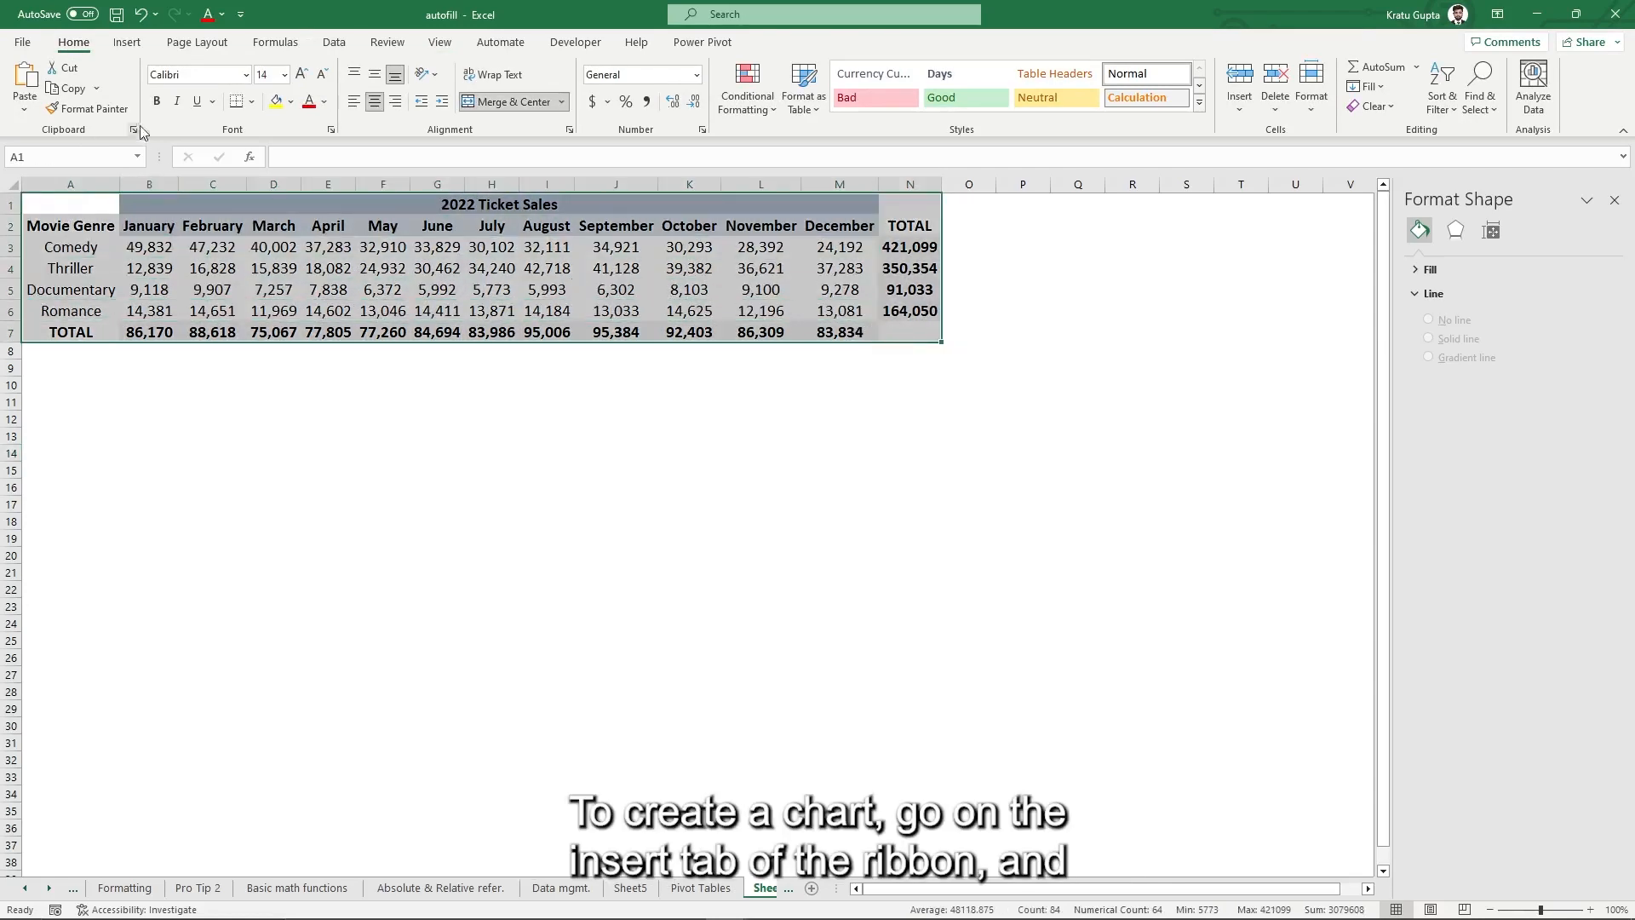
left_click(127, 42)
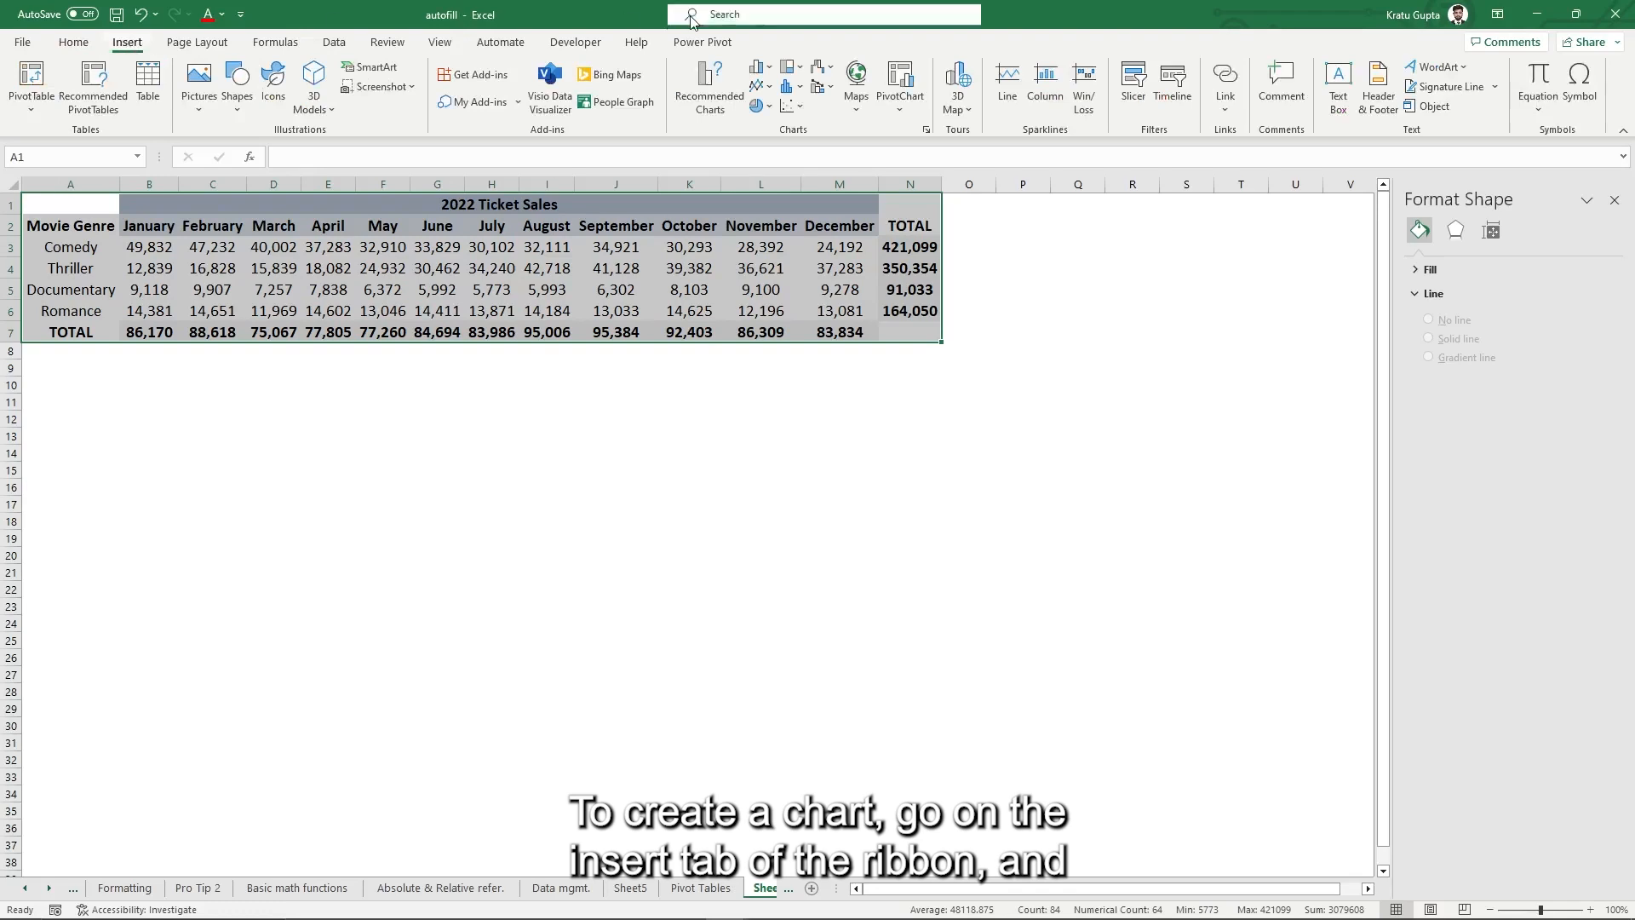
left_click(759, 68)
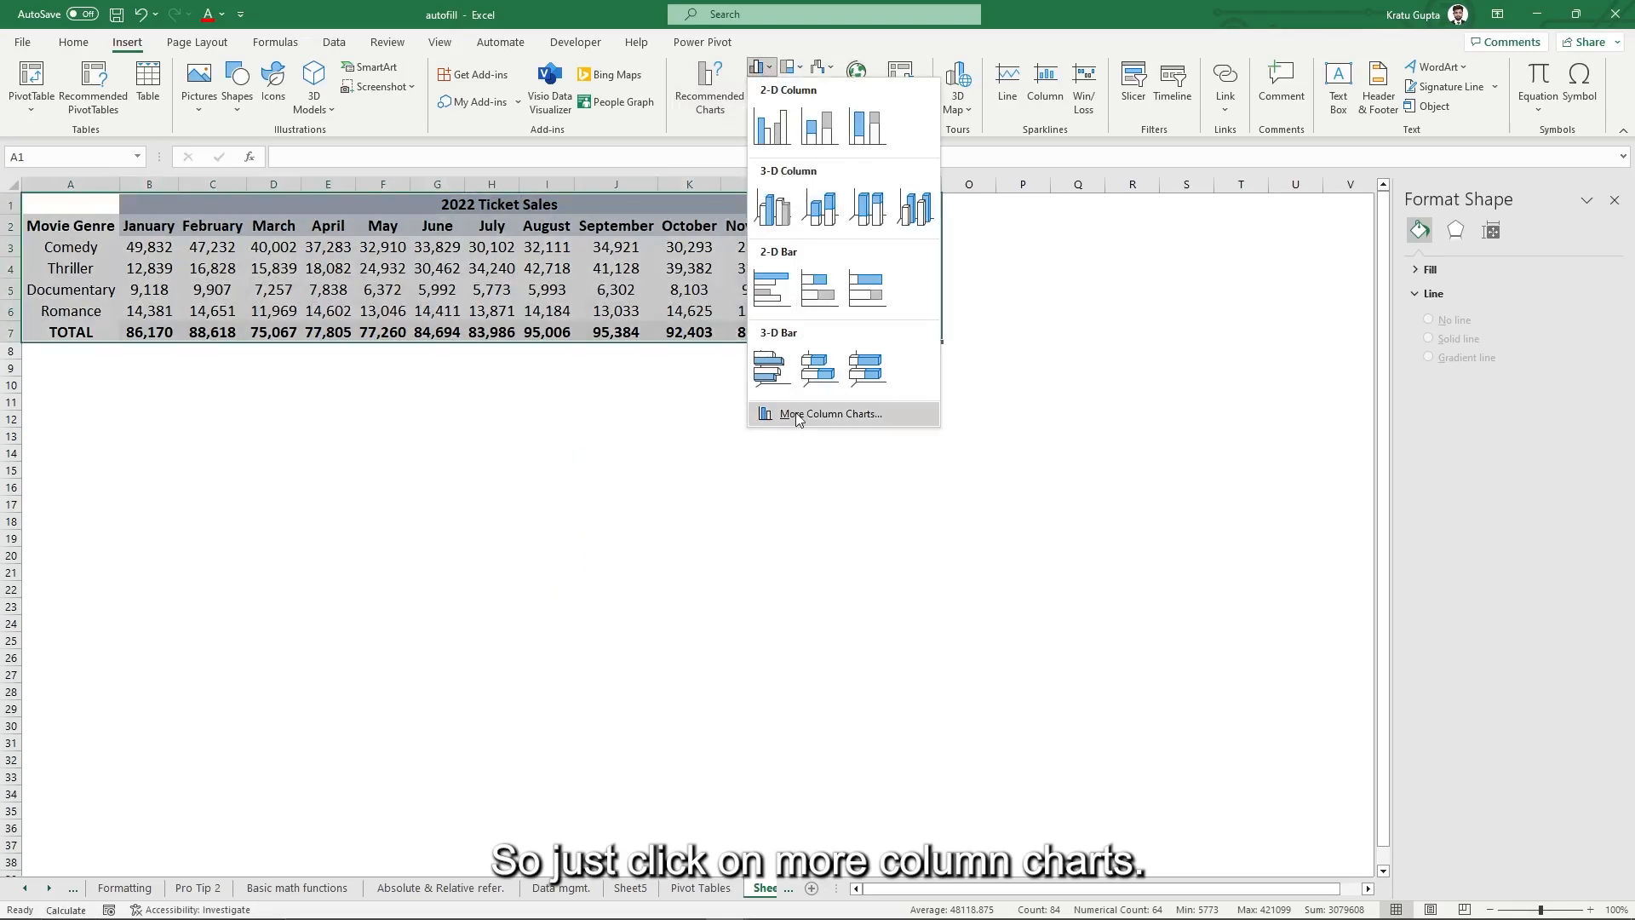
left_click(795, 412)
- Compare Recommended, Line, Pie and X Y (Scatter) charts, return to Column, and move the dialog below the table
left_click_drag(666, 224, 591, 172)
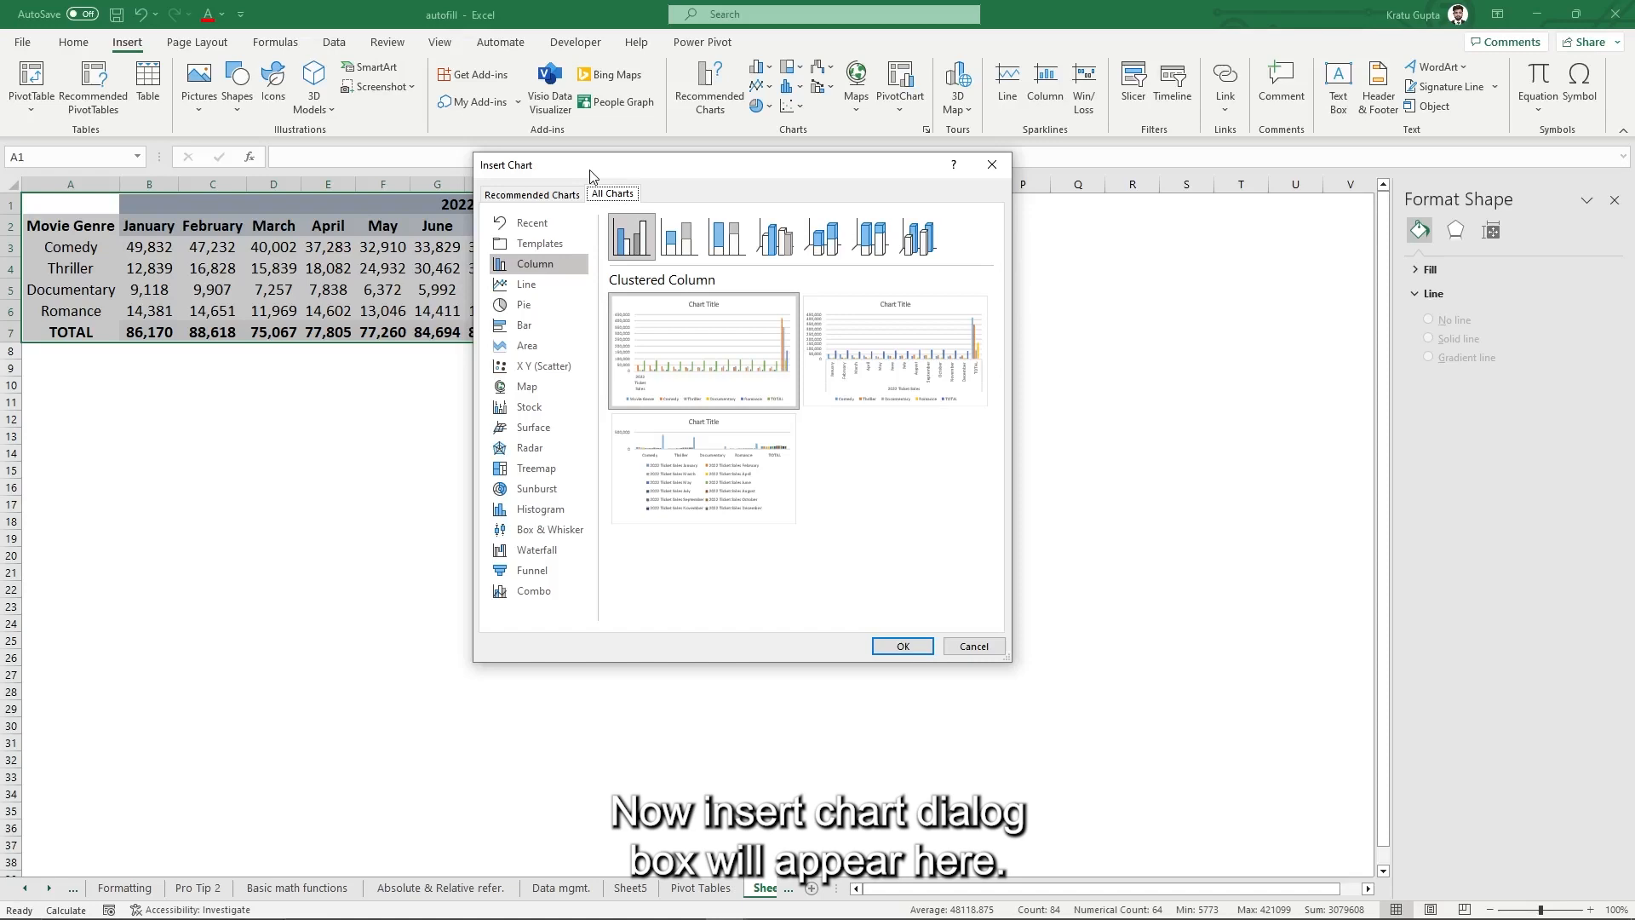
left_click(554, 194)
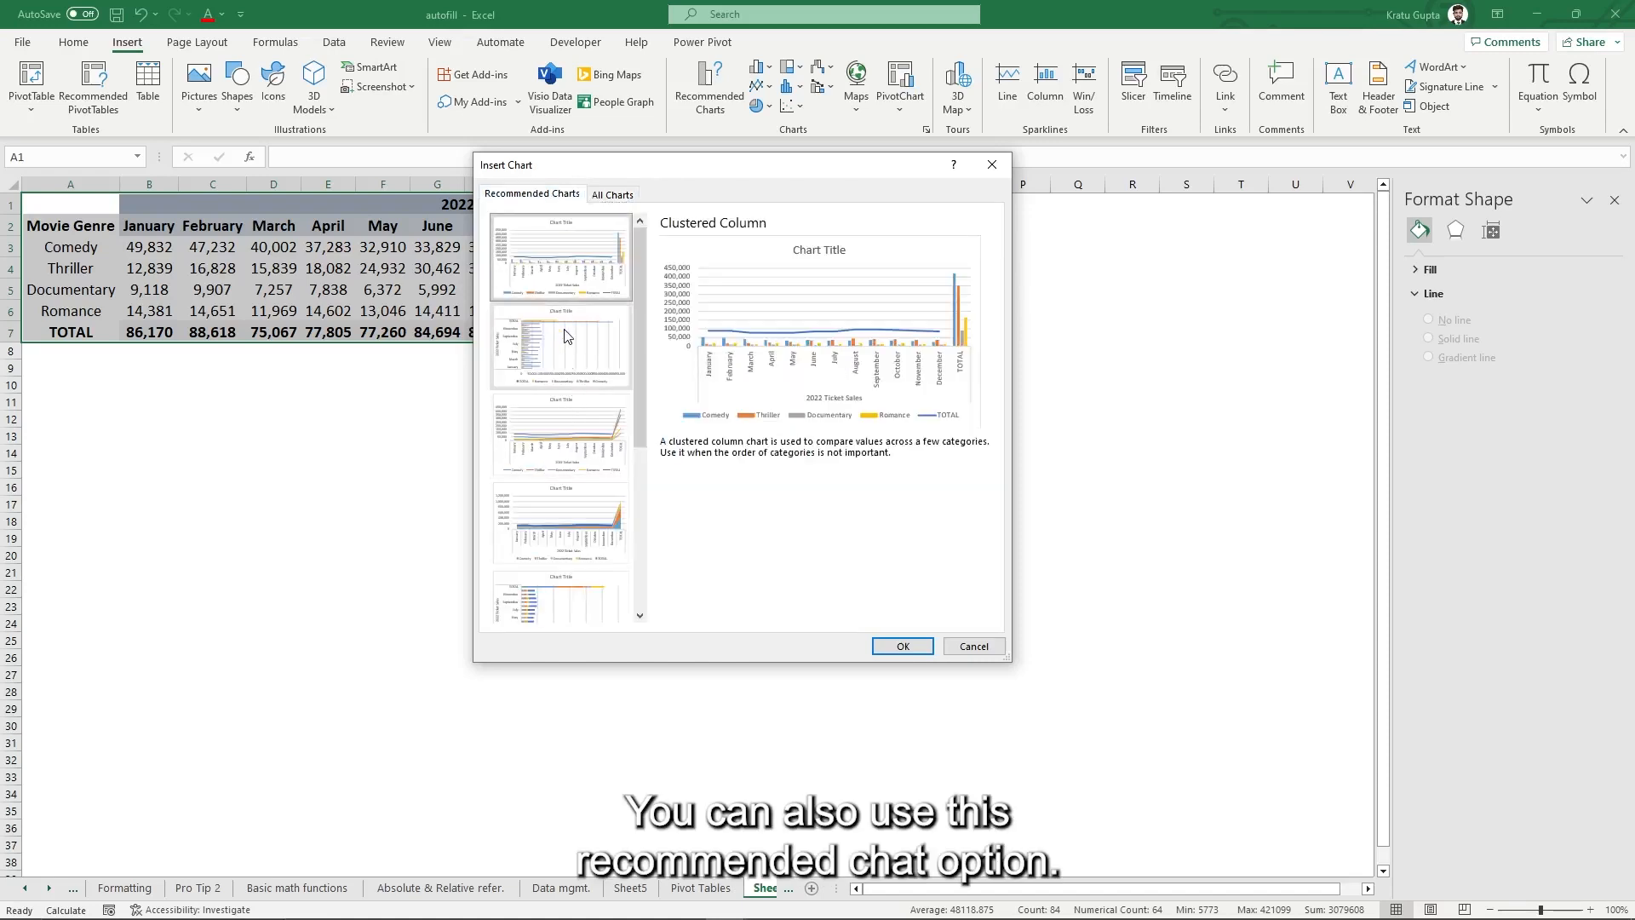
left_click(612, 197)
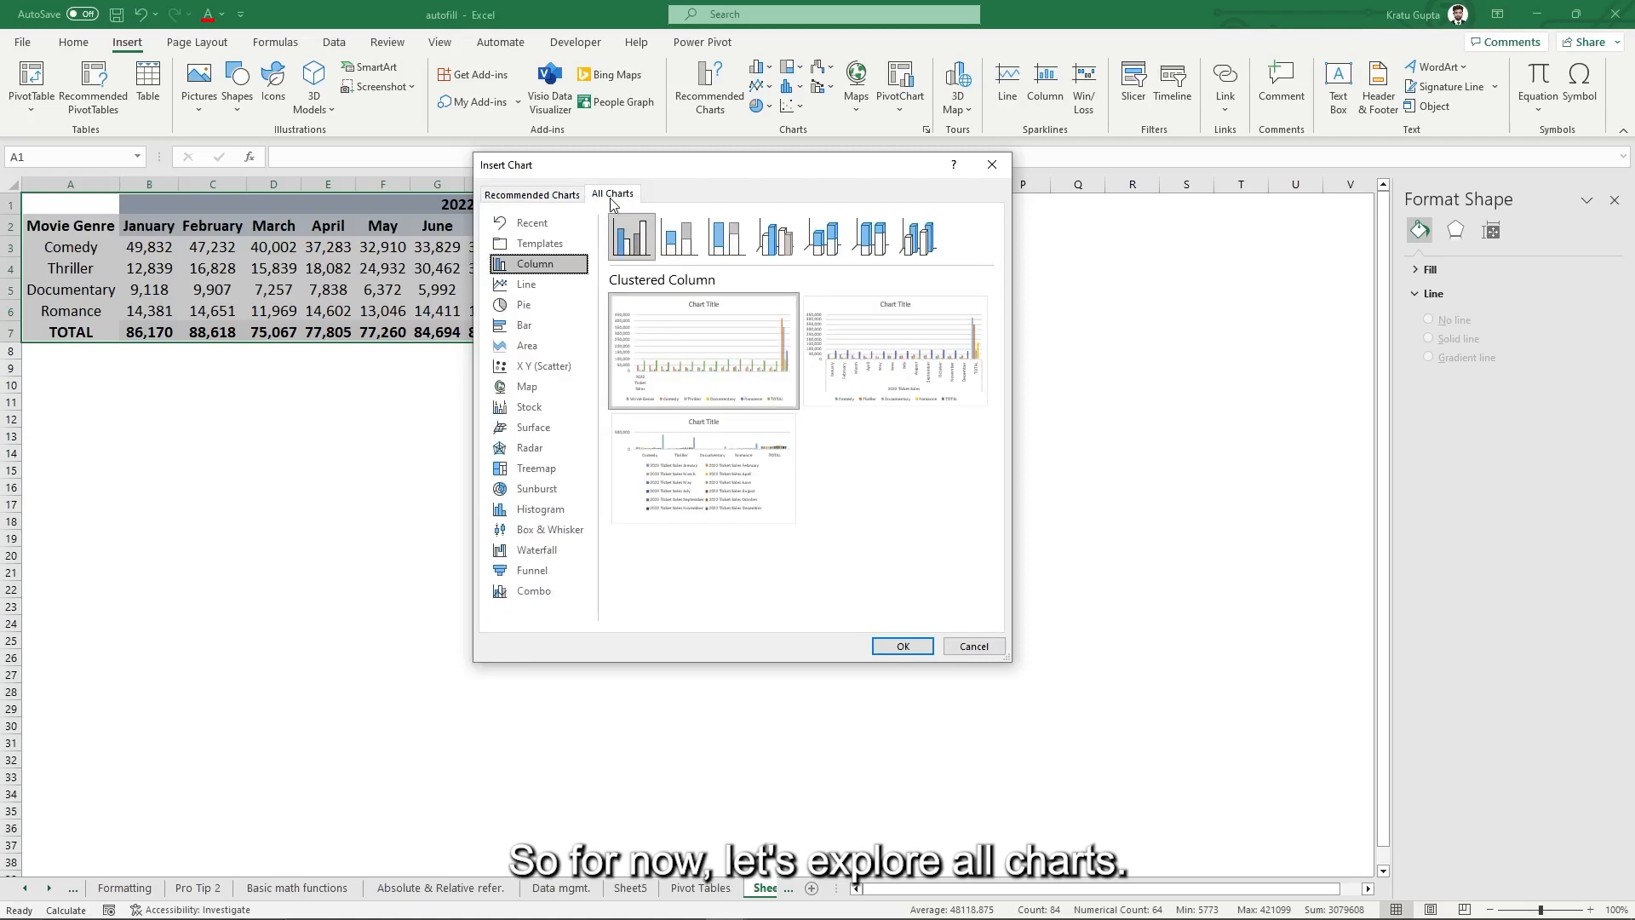
left_click(538, 285)
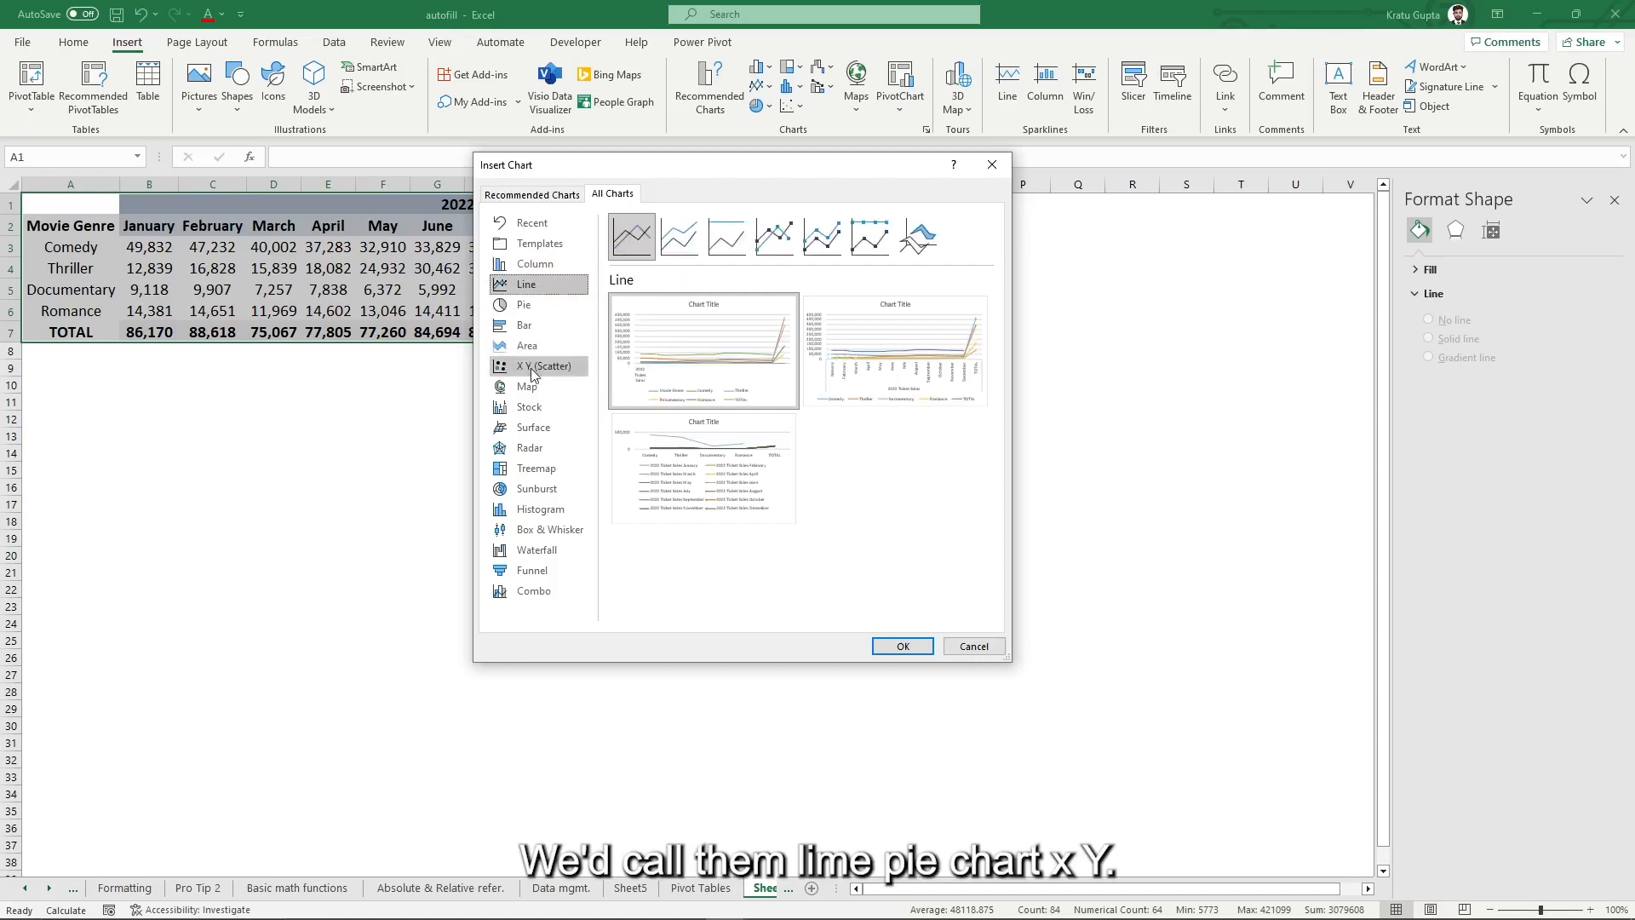
left_click(538, 304)
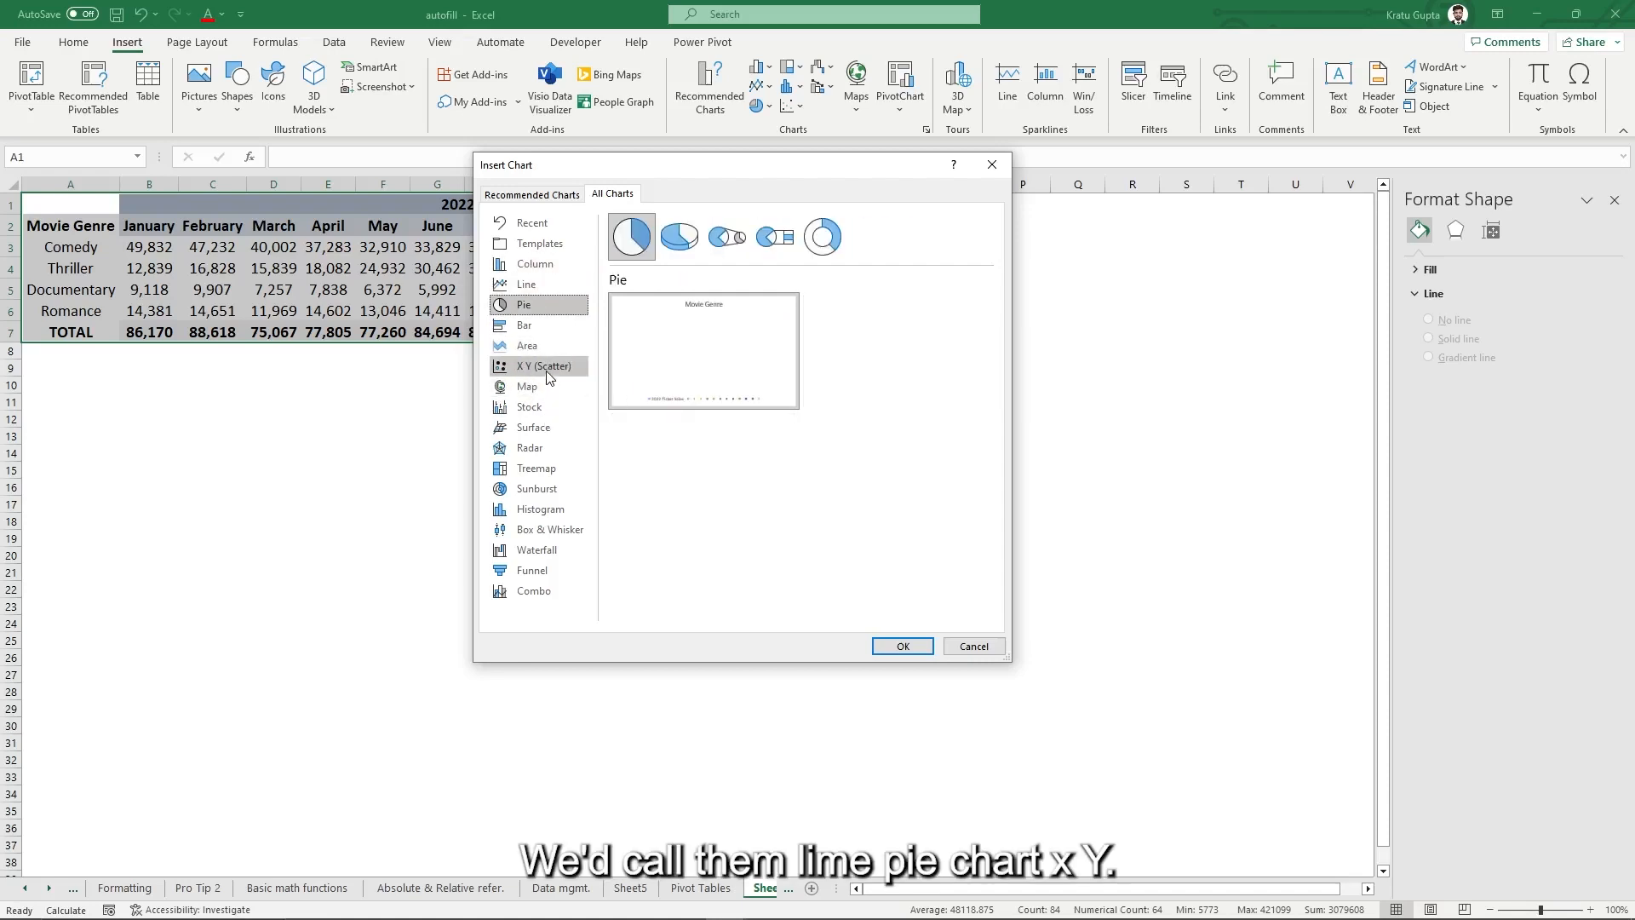
left_click(548, 372)
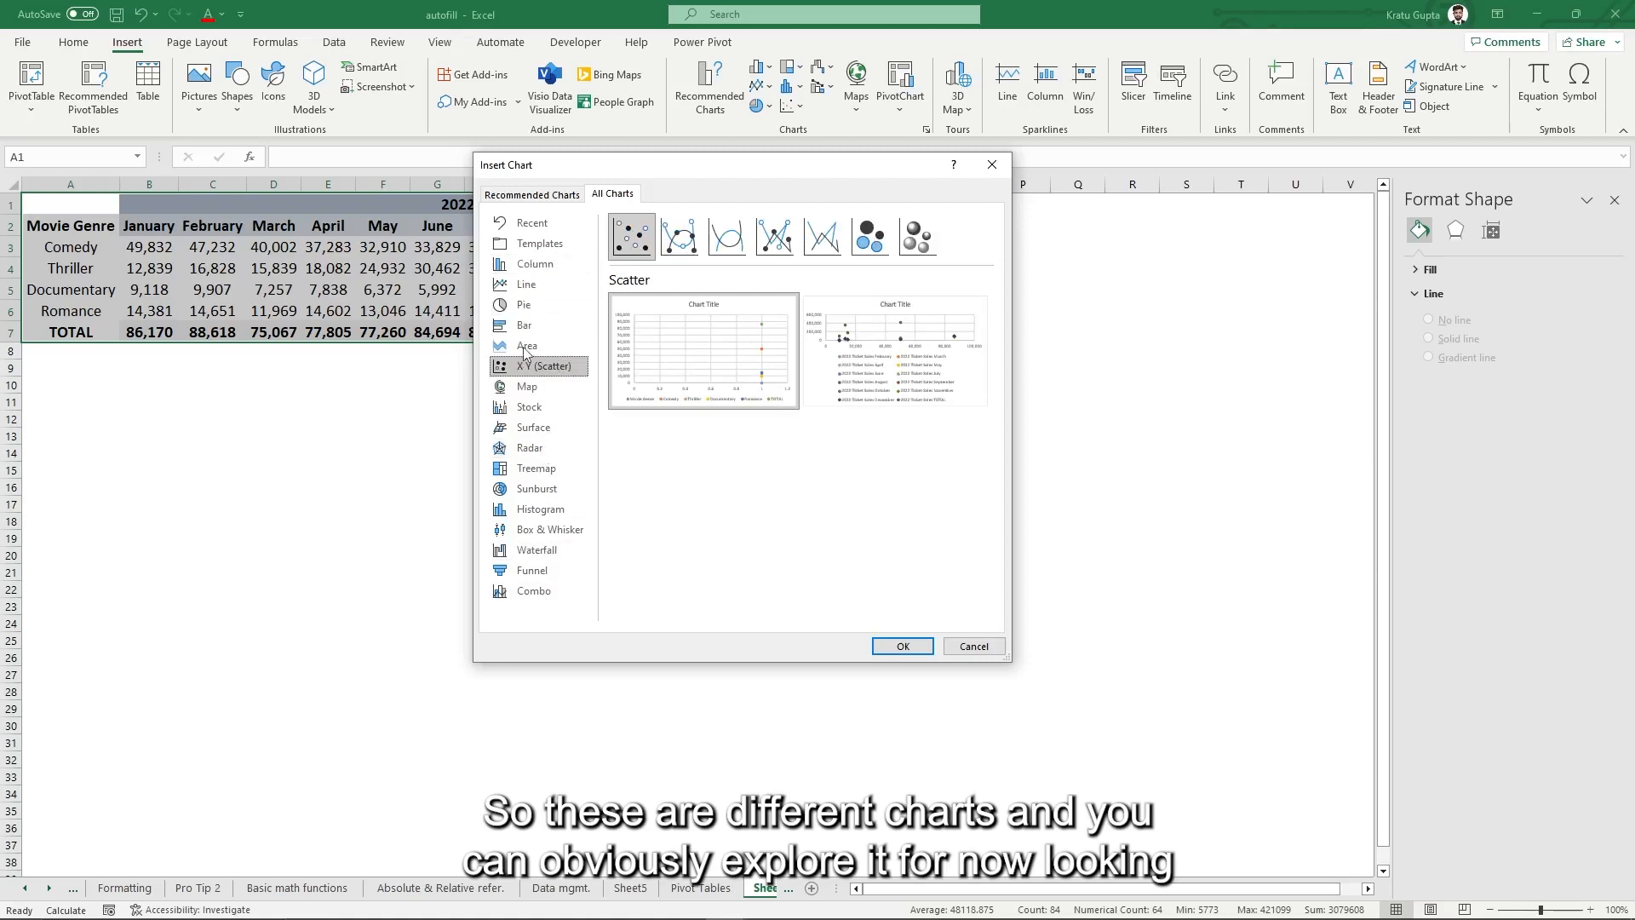
left_click(535, 264)
left_click_drag(755, 167, 748, 387)
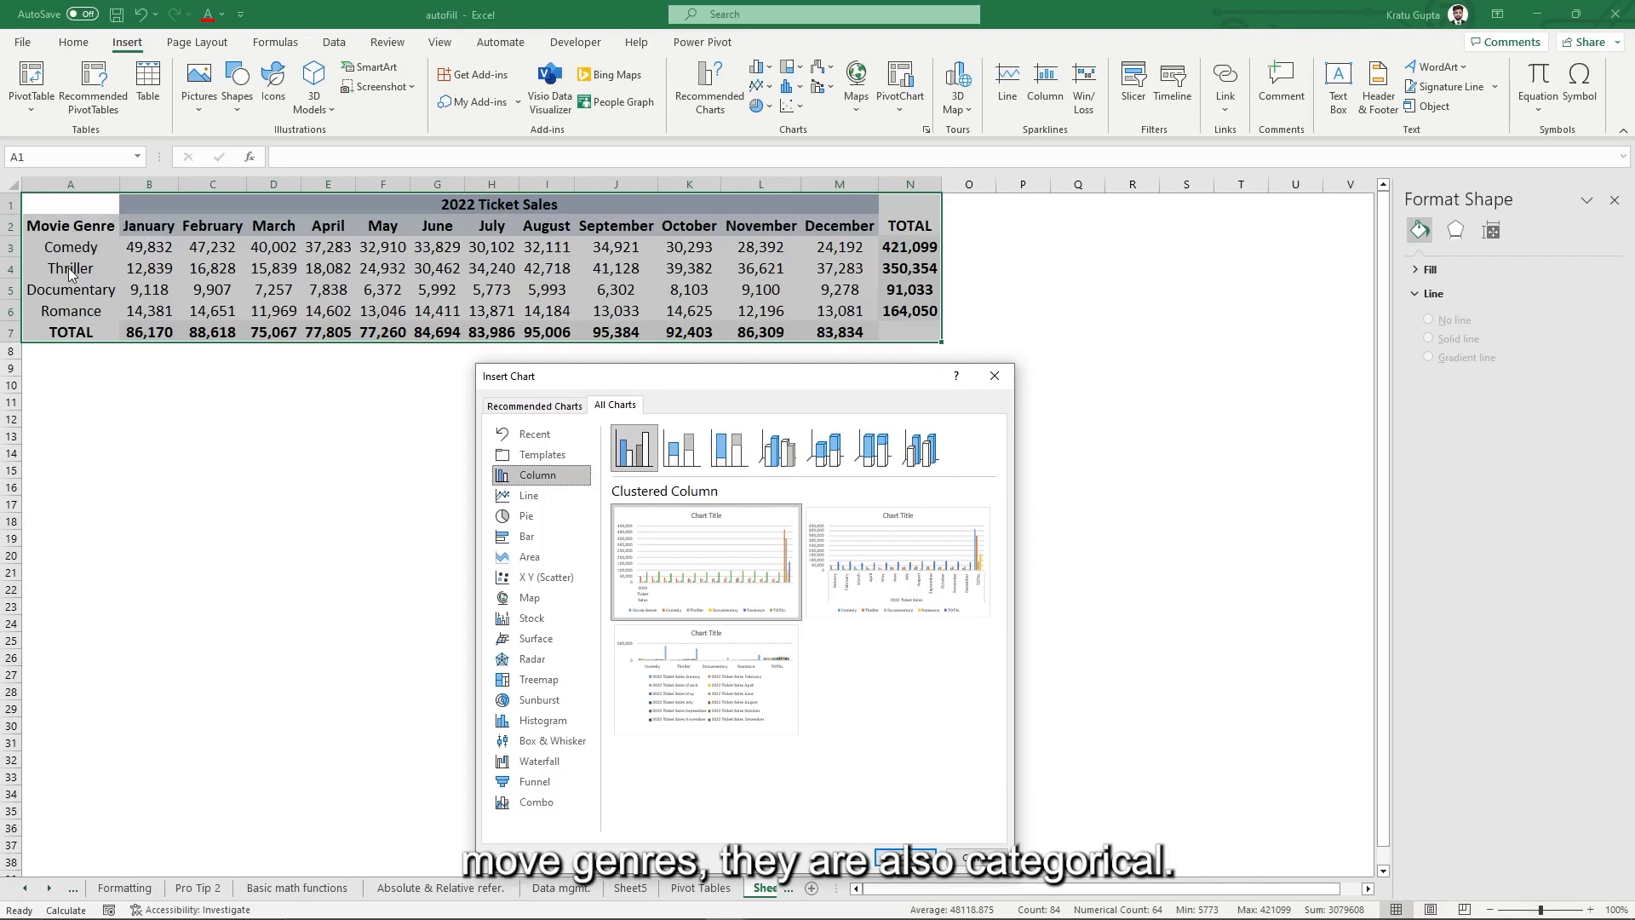
- Preview Stacked, 100% Stacked and 3-D column subtypes, then insert a Clustered Column chart by month
left_click_drag(735, 379, 996, 235)
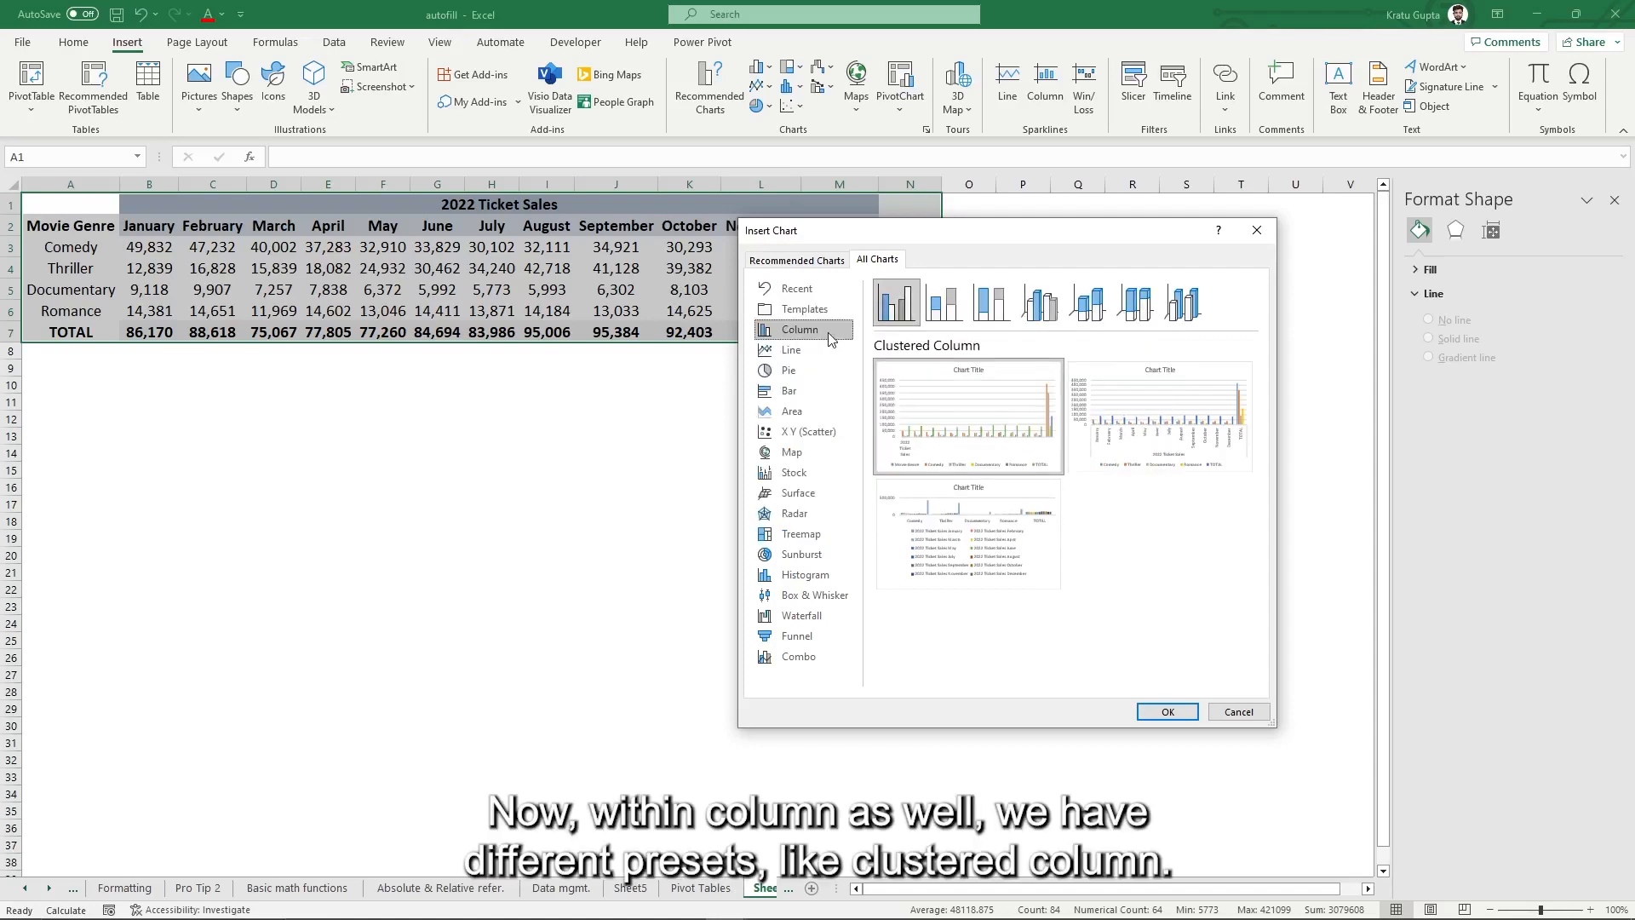
mouse_move(948, 373)
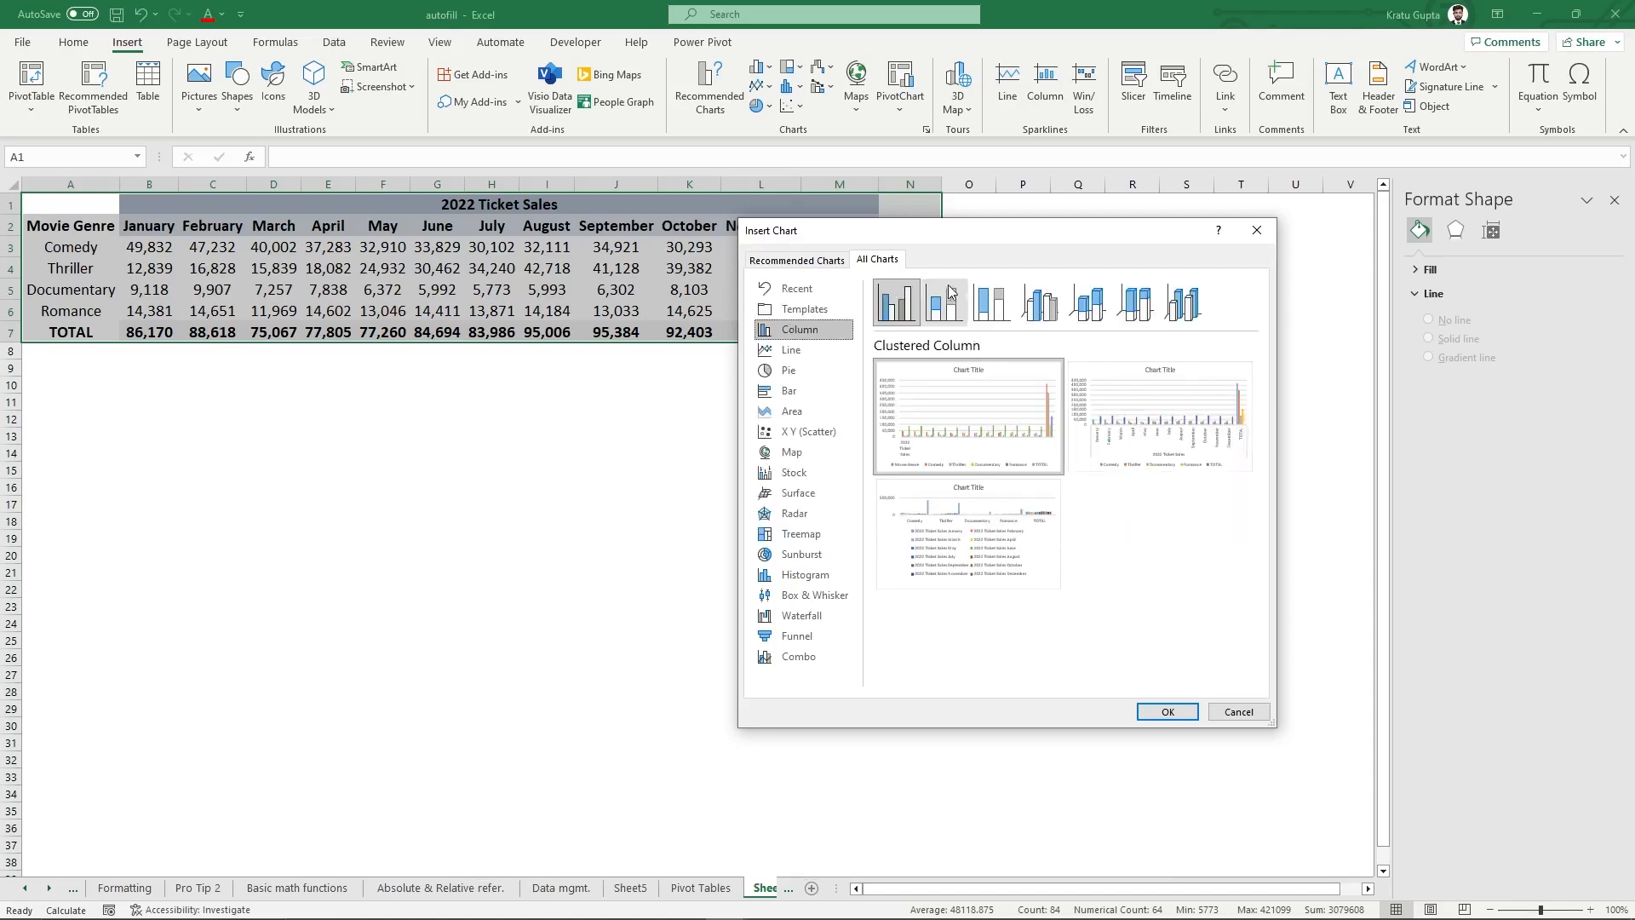
left_click(957, 312)
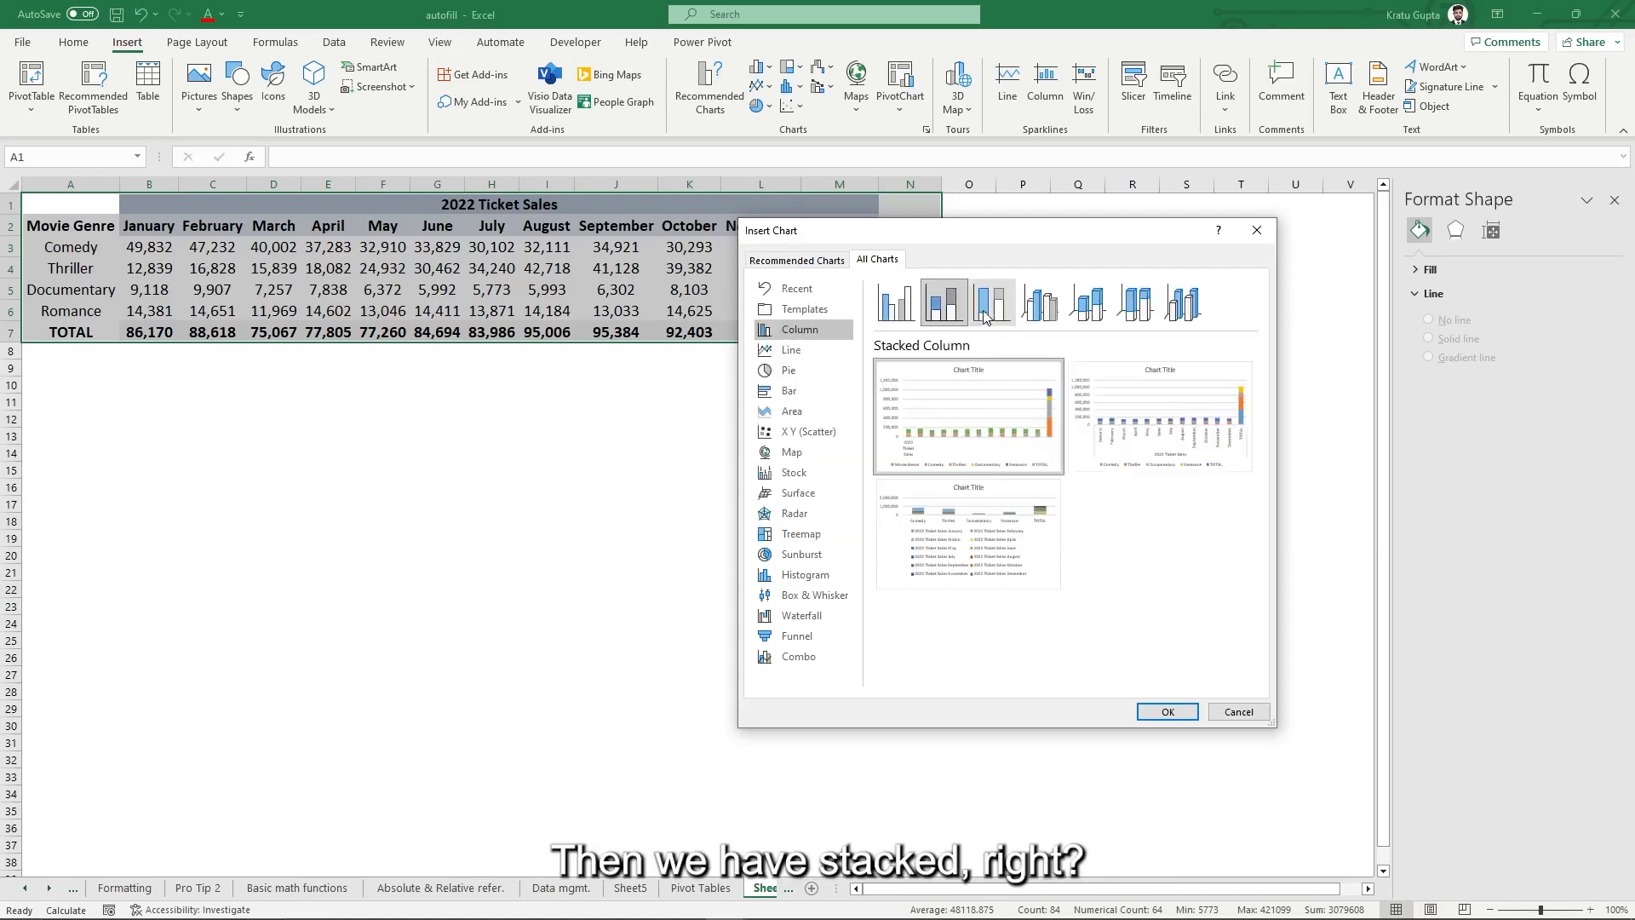
left_click(994, 307)
left_click(1040, 305)
left_click(1087, 305)
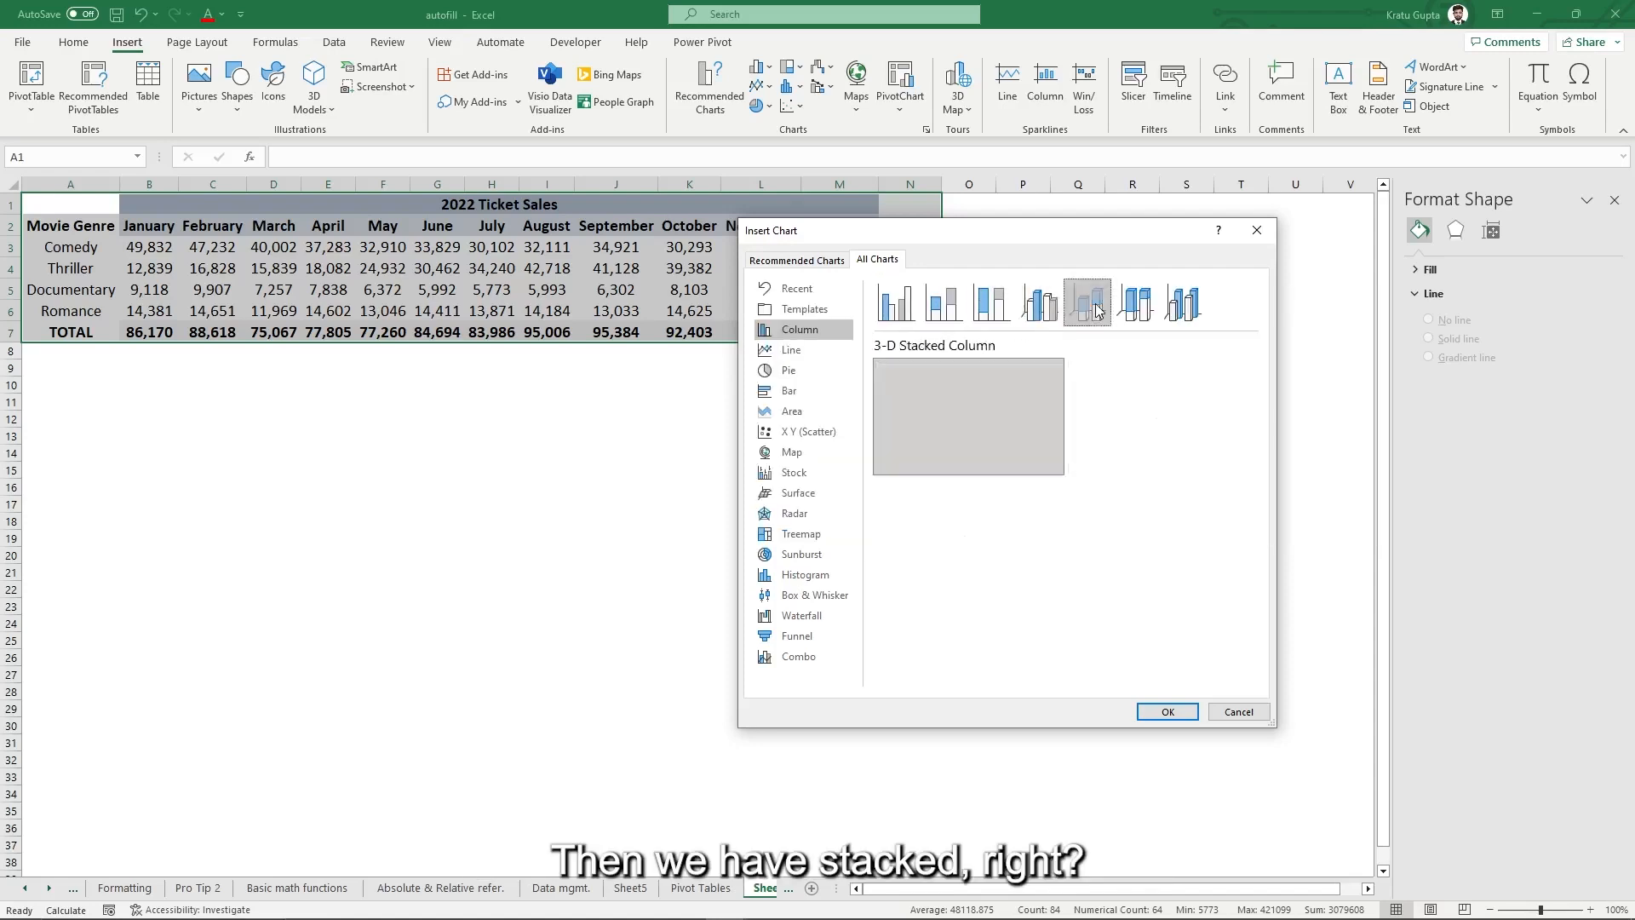
left_click(907, 301)
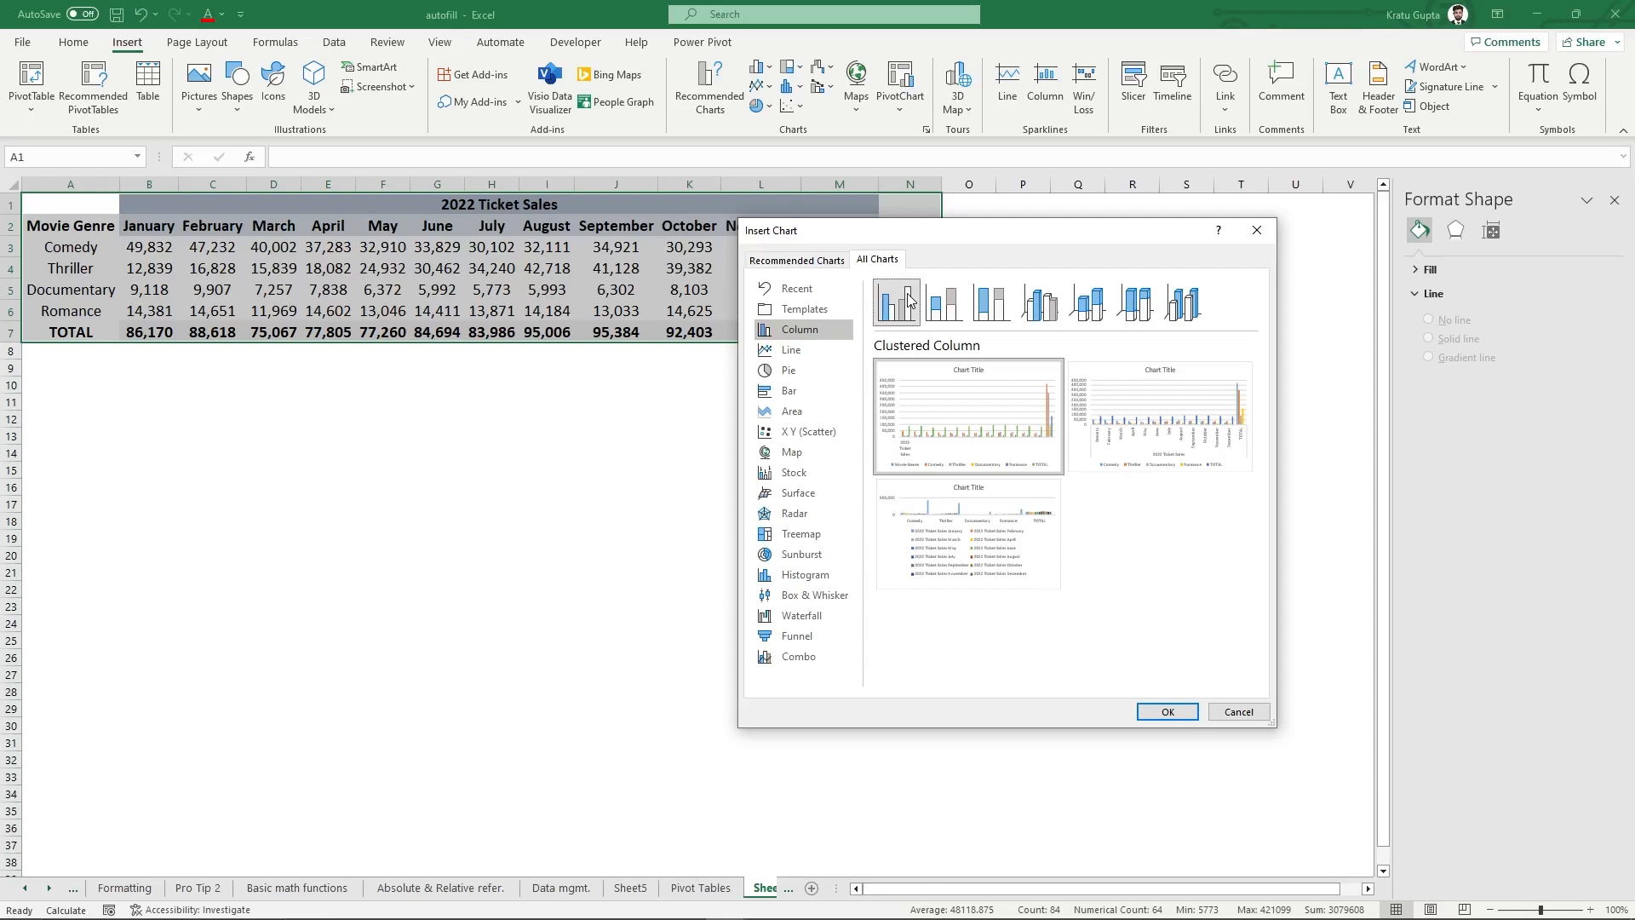
mouse_move(1158, 417)
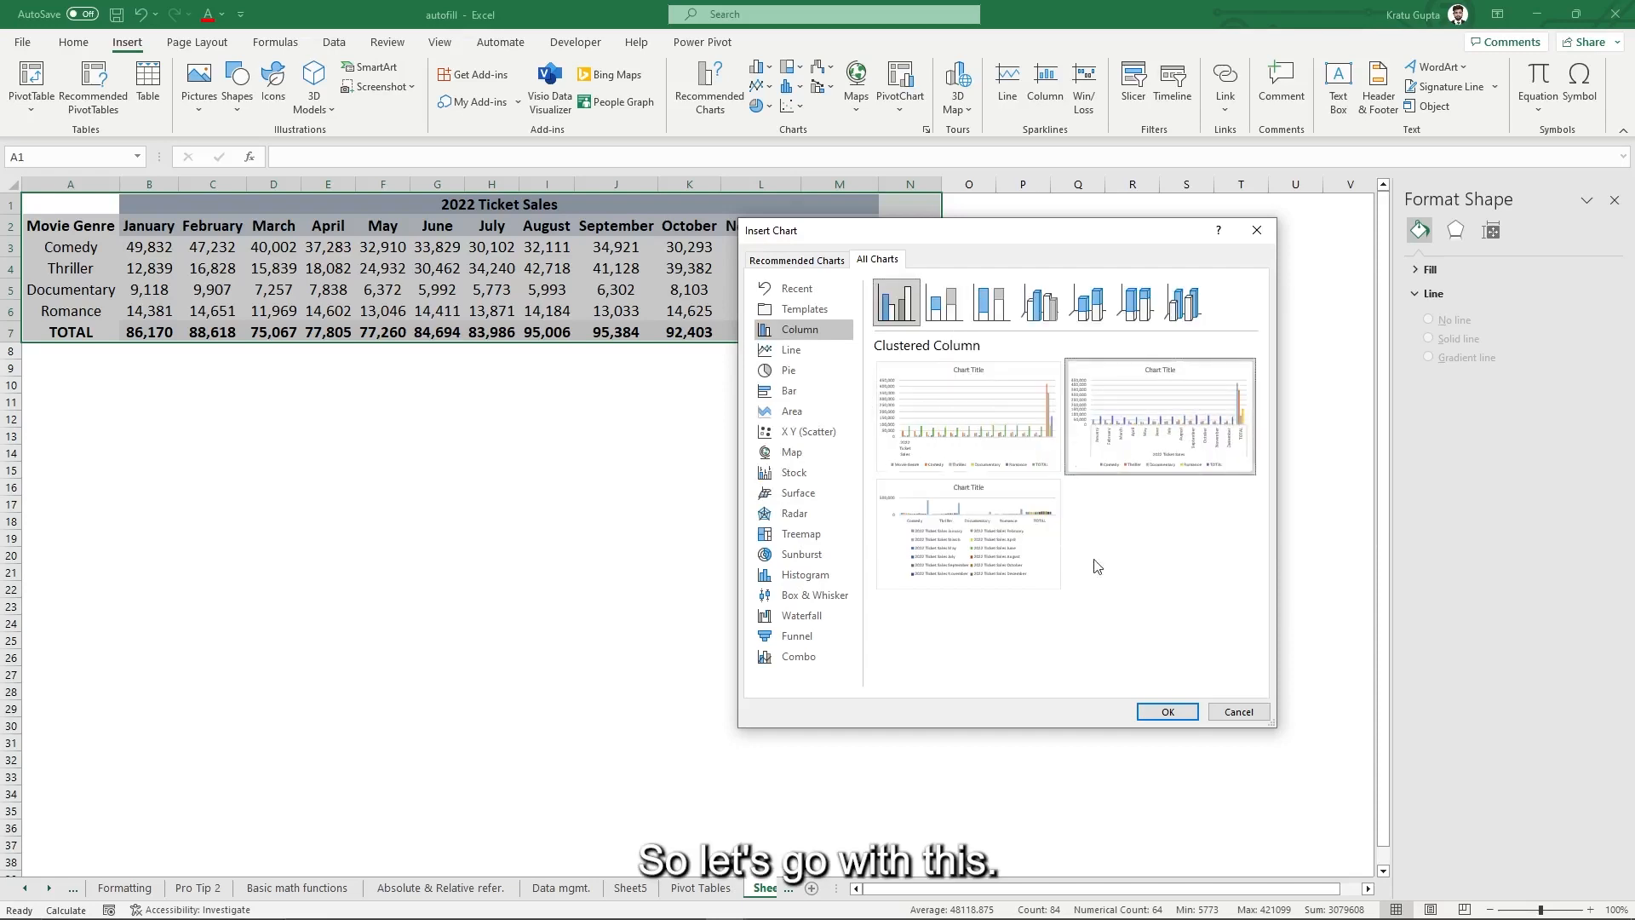
left_click(1168, 711)
- Enlarge the chart from its top-left and bottom-right corners, then shift it to reveal more table columns
left_click_drag(493, 412, 268, 285)
left_click_drag(901, 656, 1129, 793)
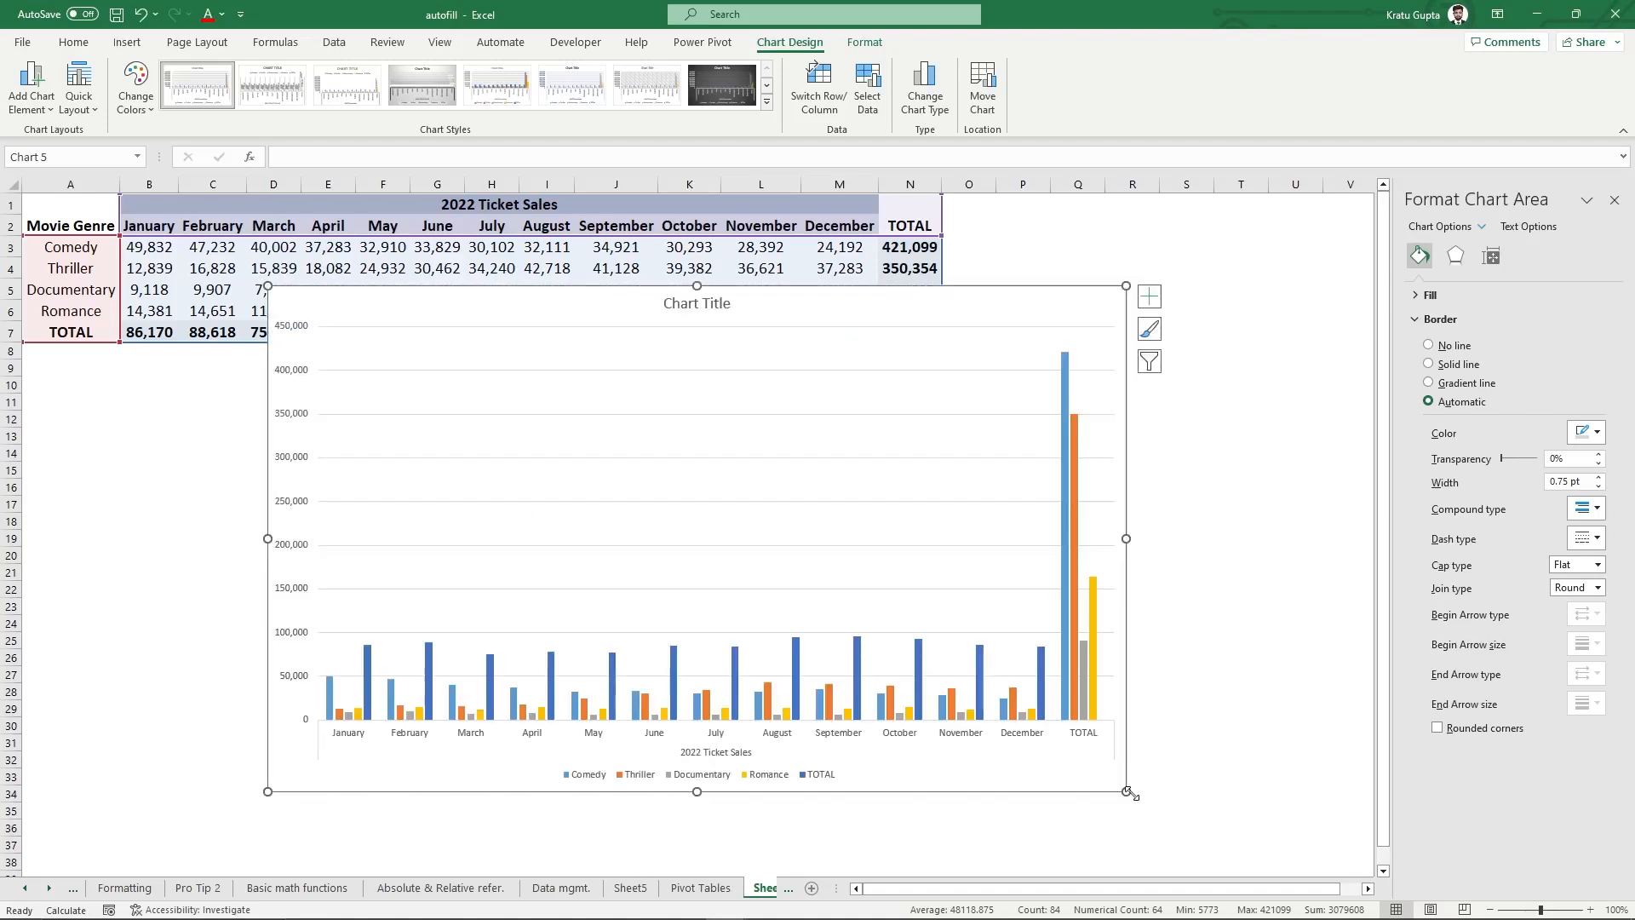
left_click_drag(773, 341, 747, 280)
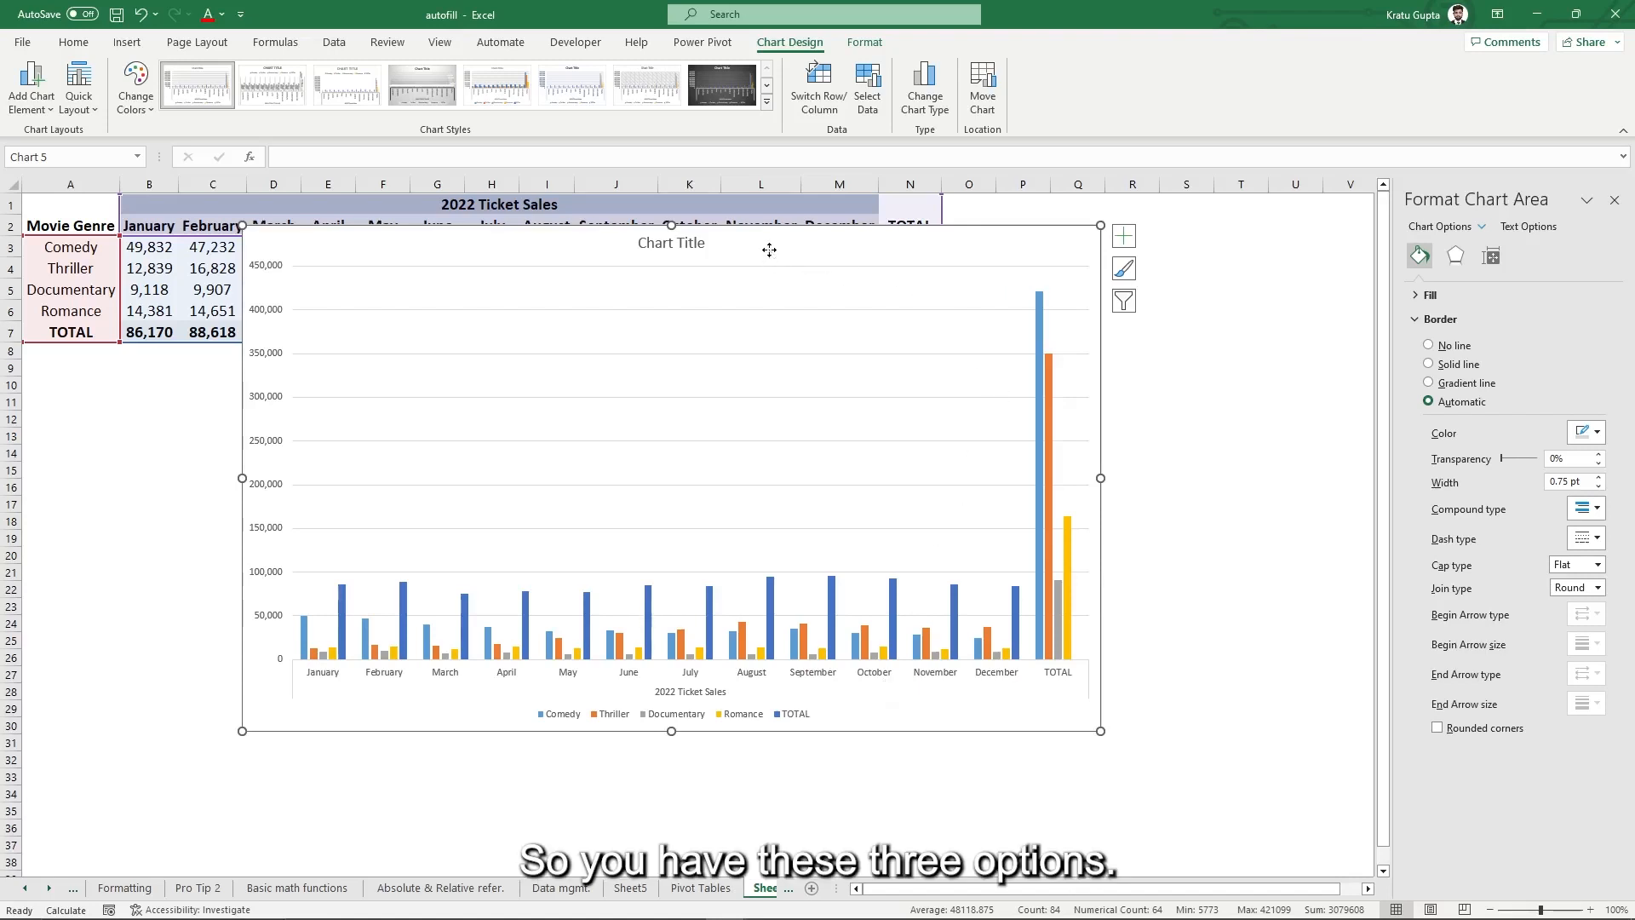
left_click_drag(769, 249, 824, 295)
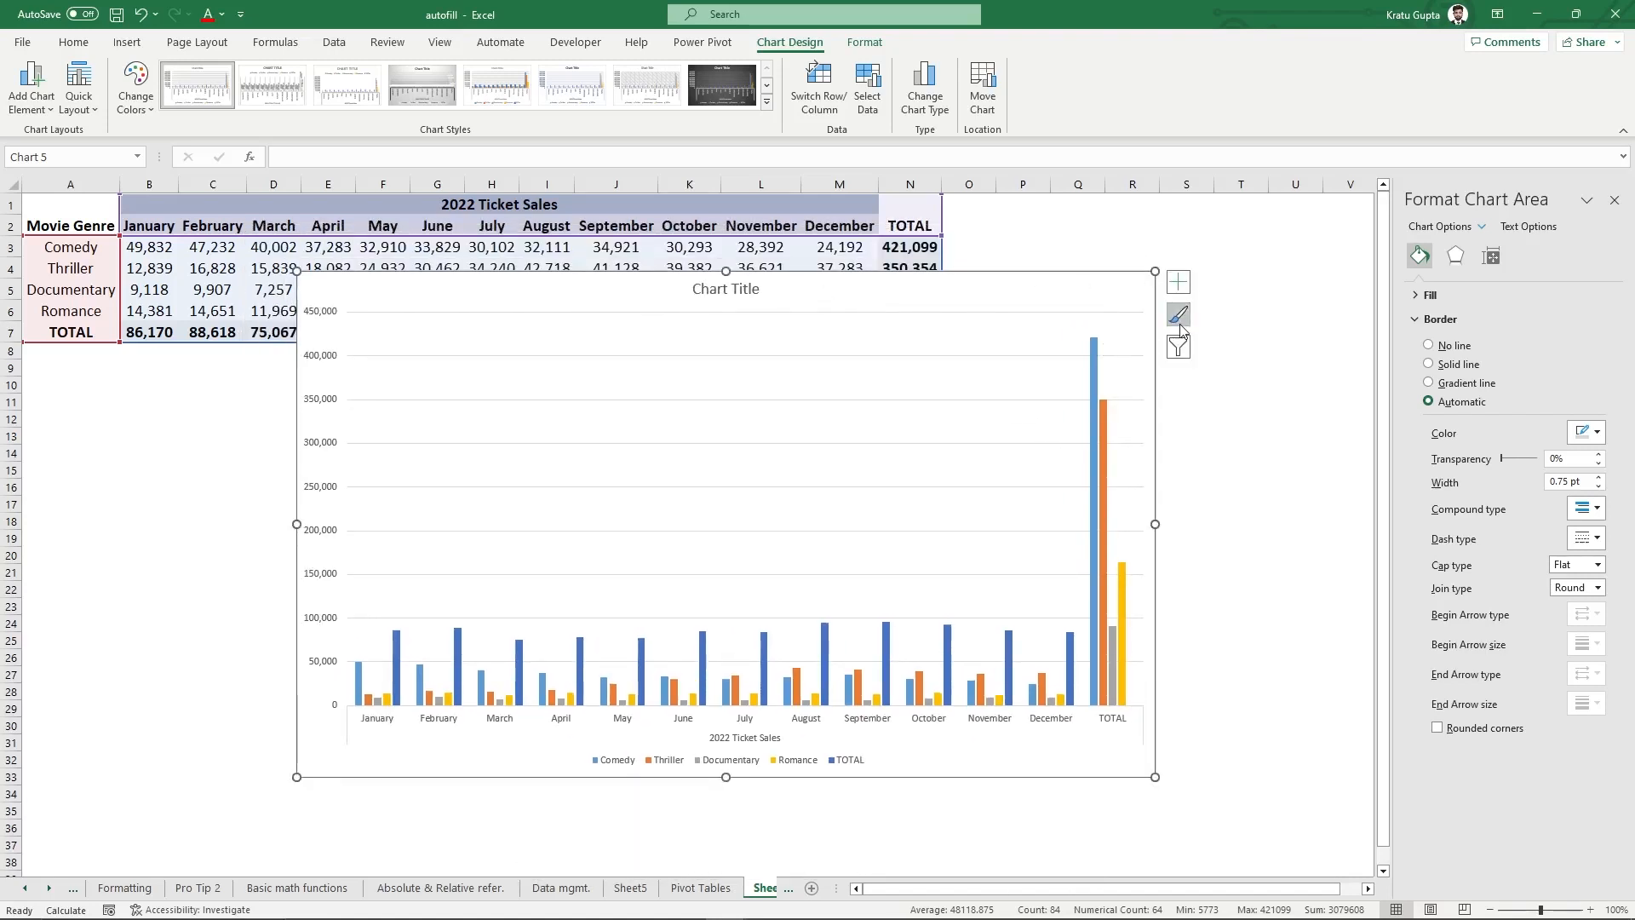
left_click(1178, 282)
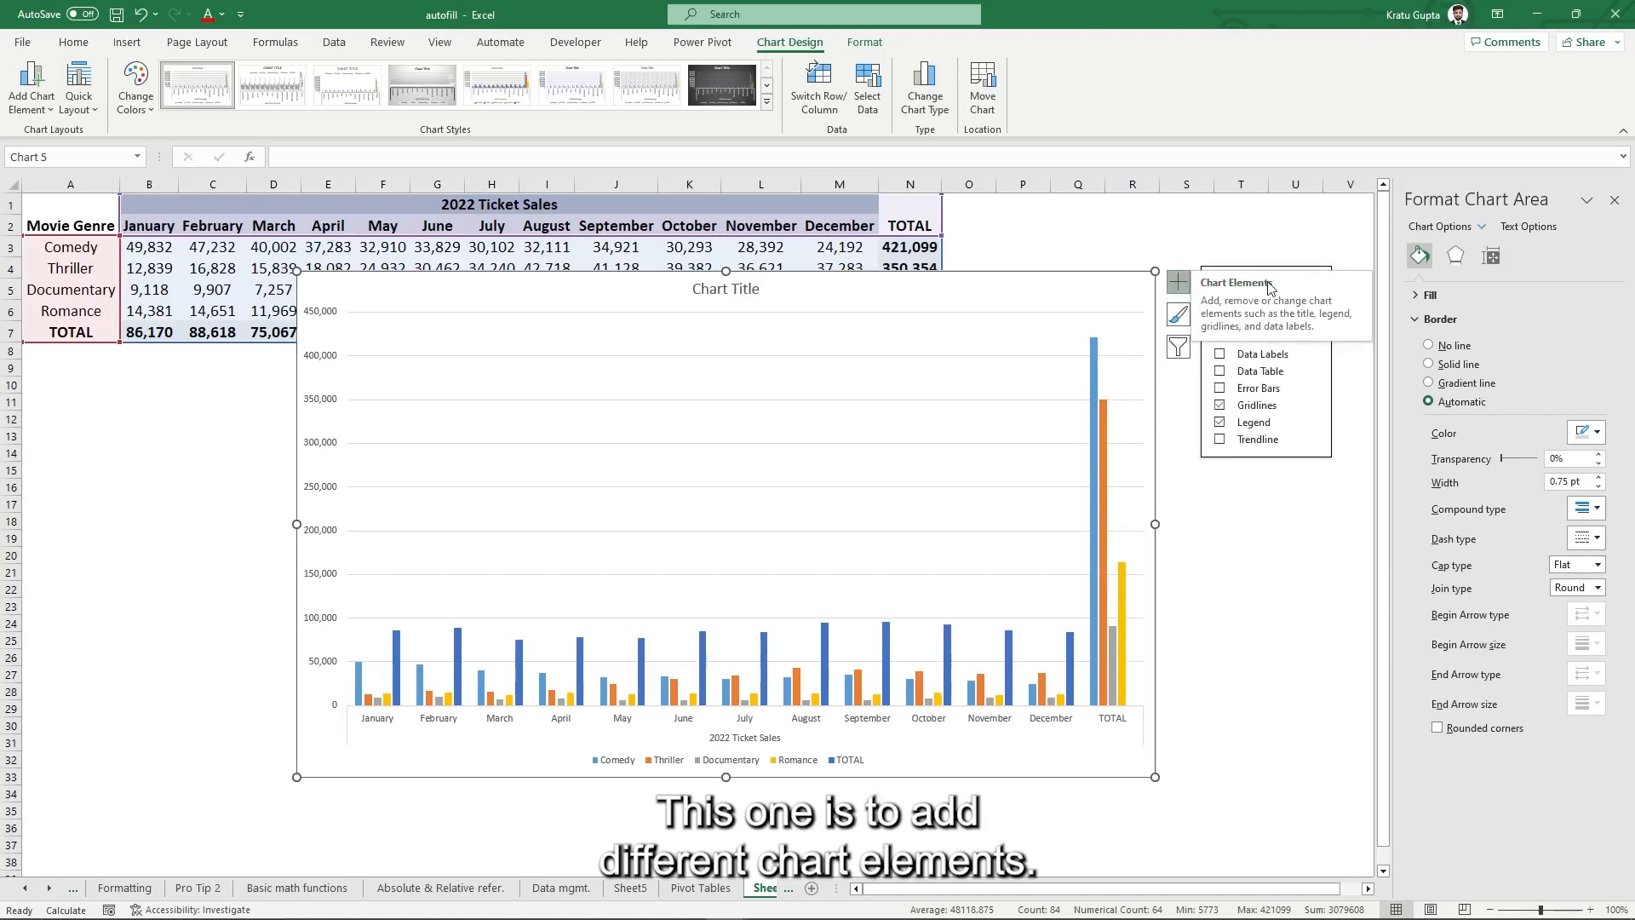
left_click(1178, 314)
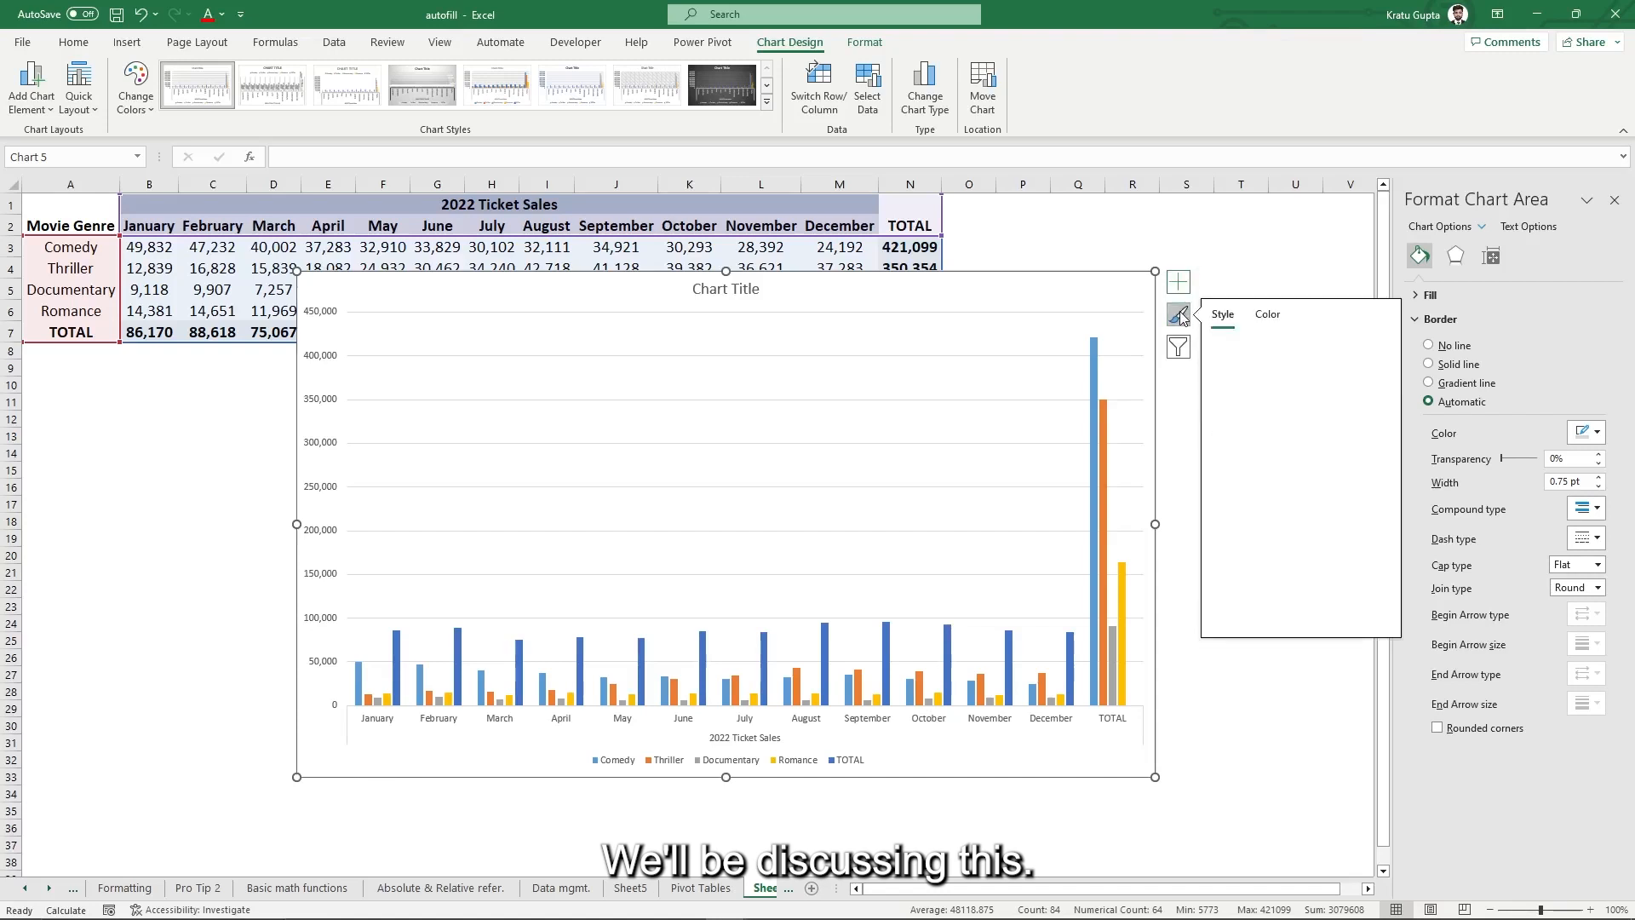
left_click_drag(1382, 357, 1394, 437)
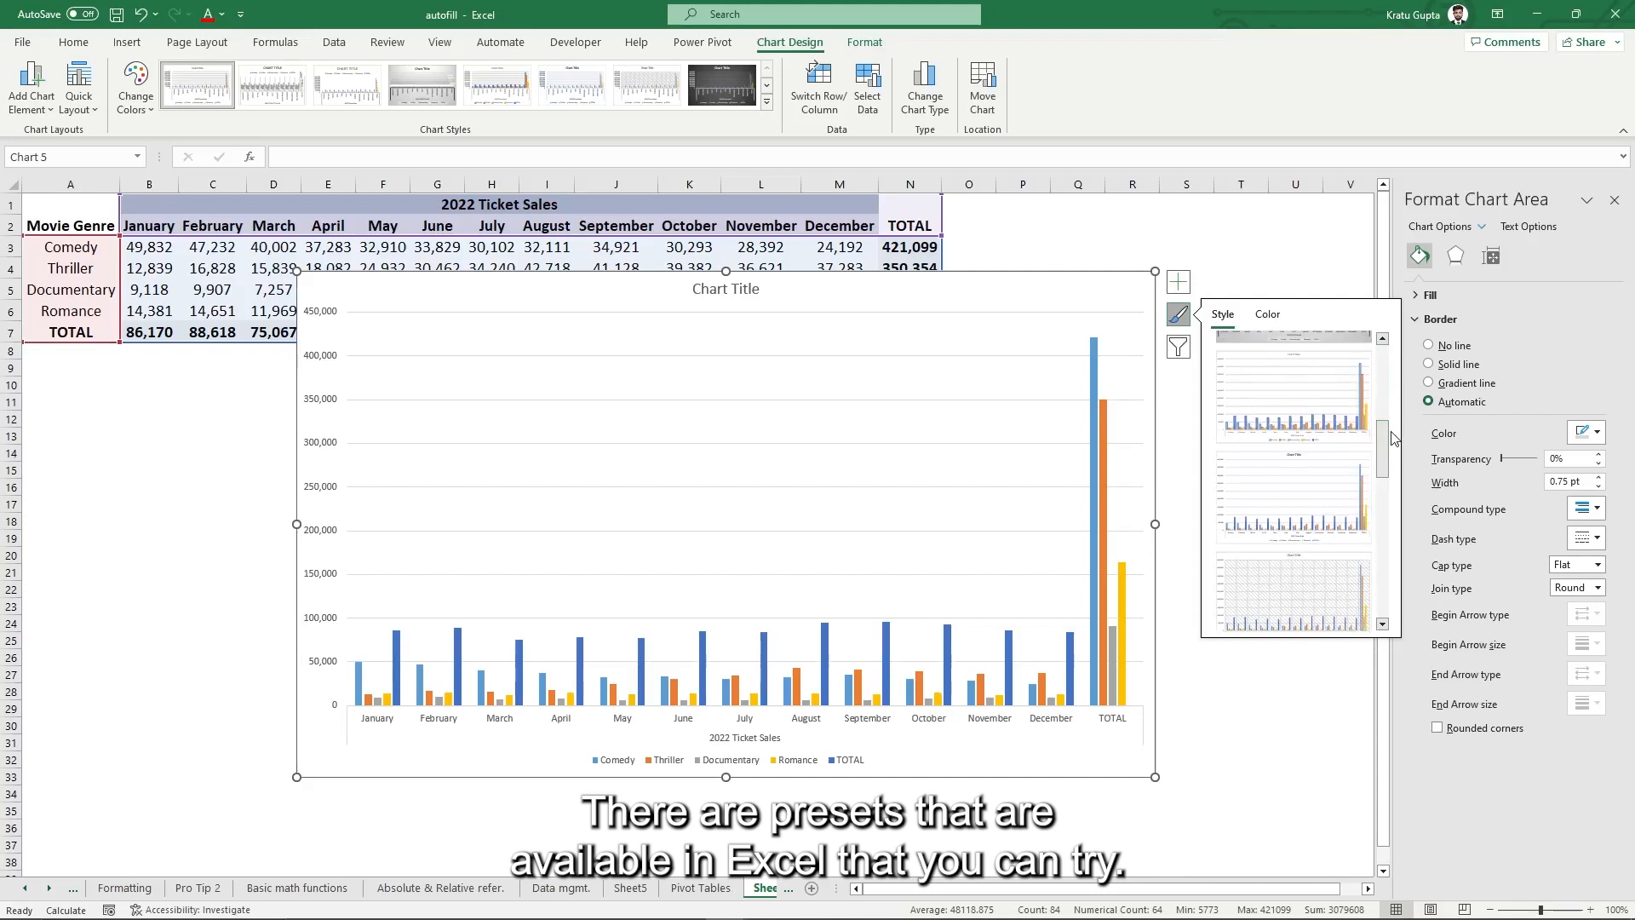
left_click_drag(1381, 440, 1383, 385)
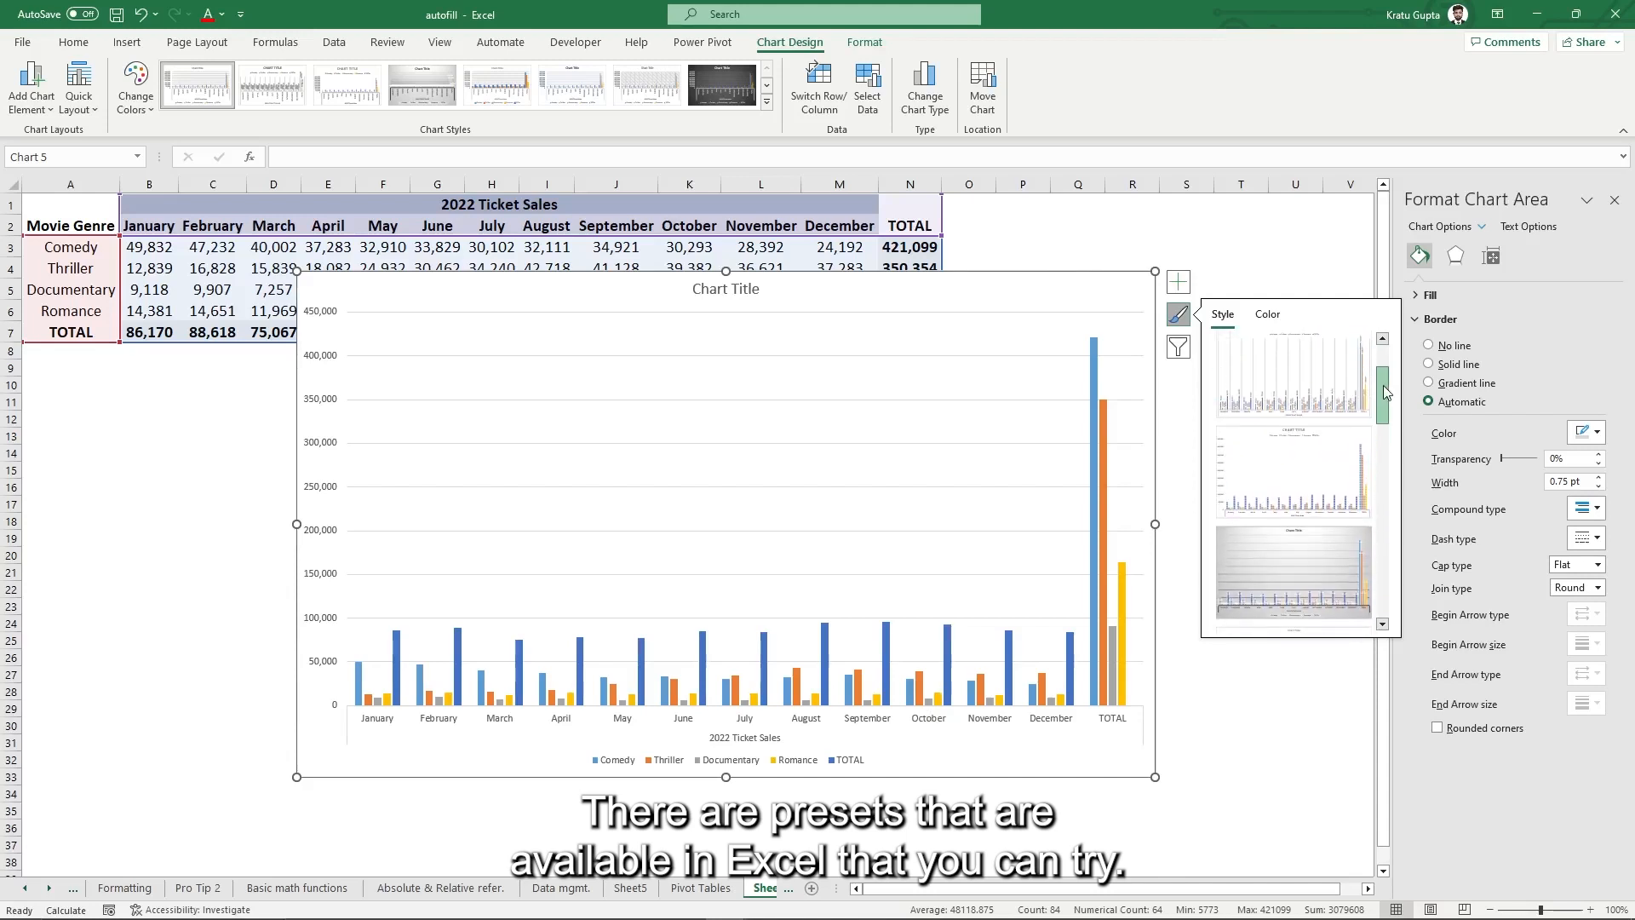
left_click(1292, 378)
left_click(1227, 582)
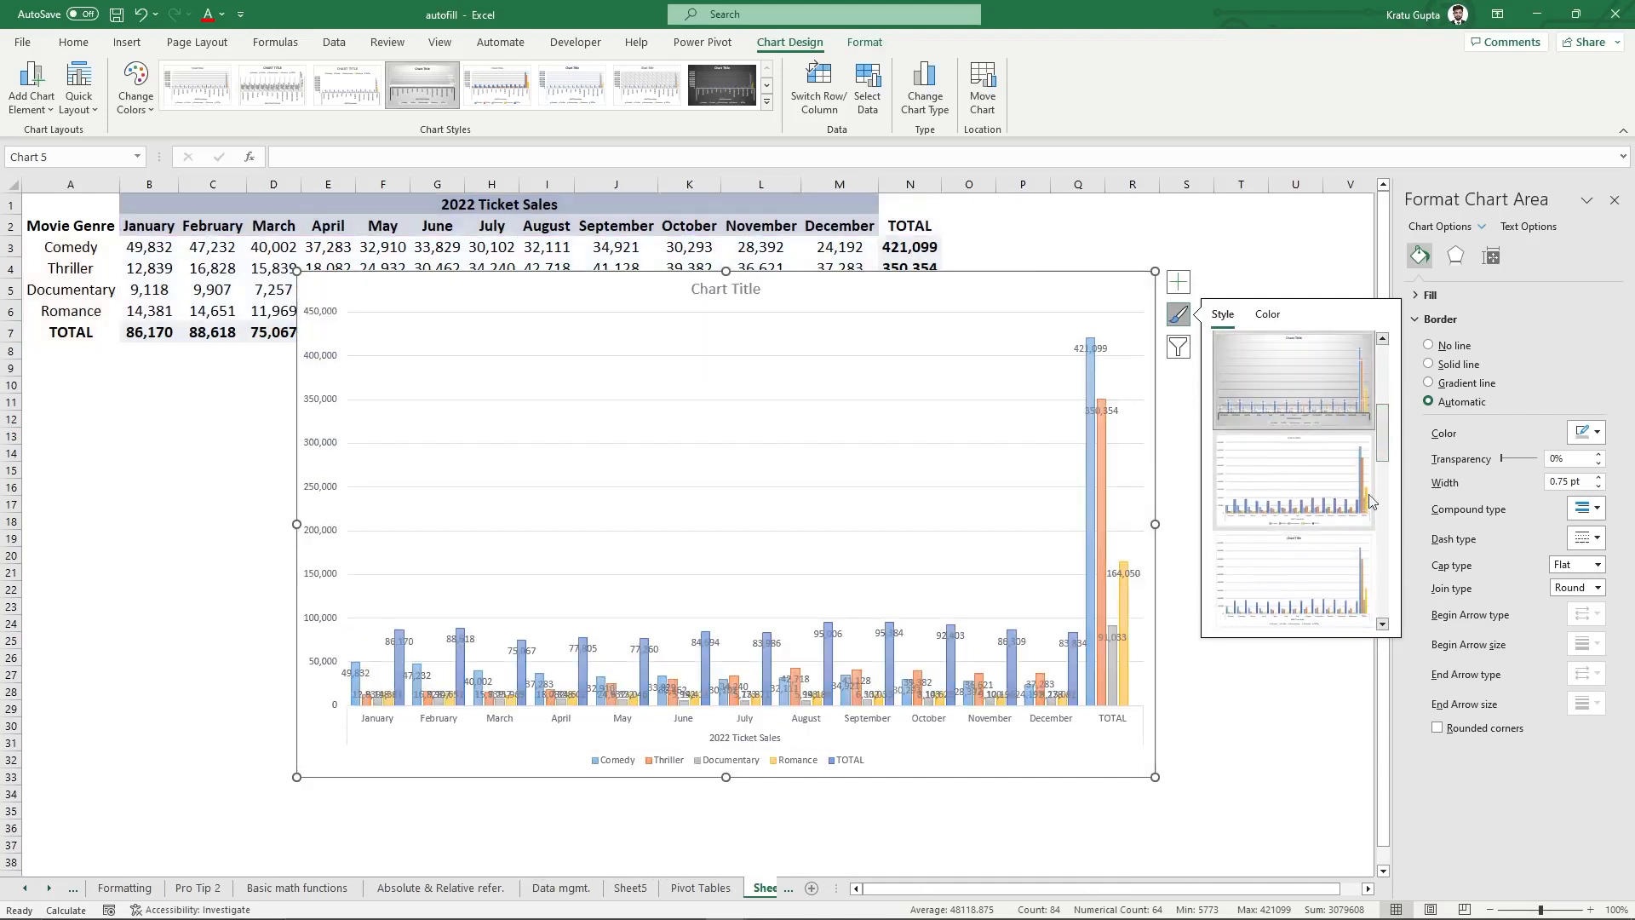
- Filter the chart to only the TOTAL series for January through December, then deselect it
left_click(1177, 349)
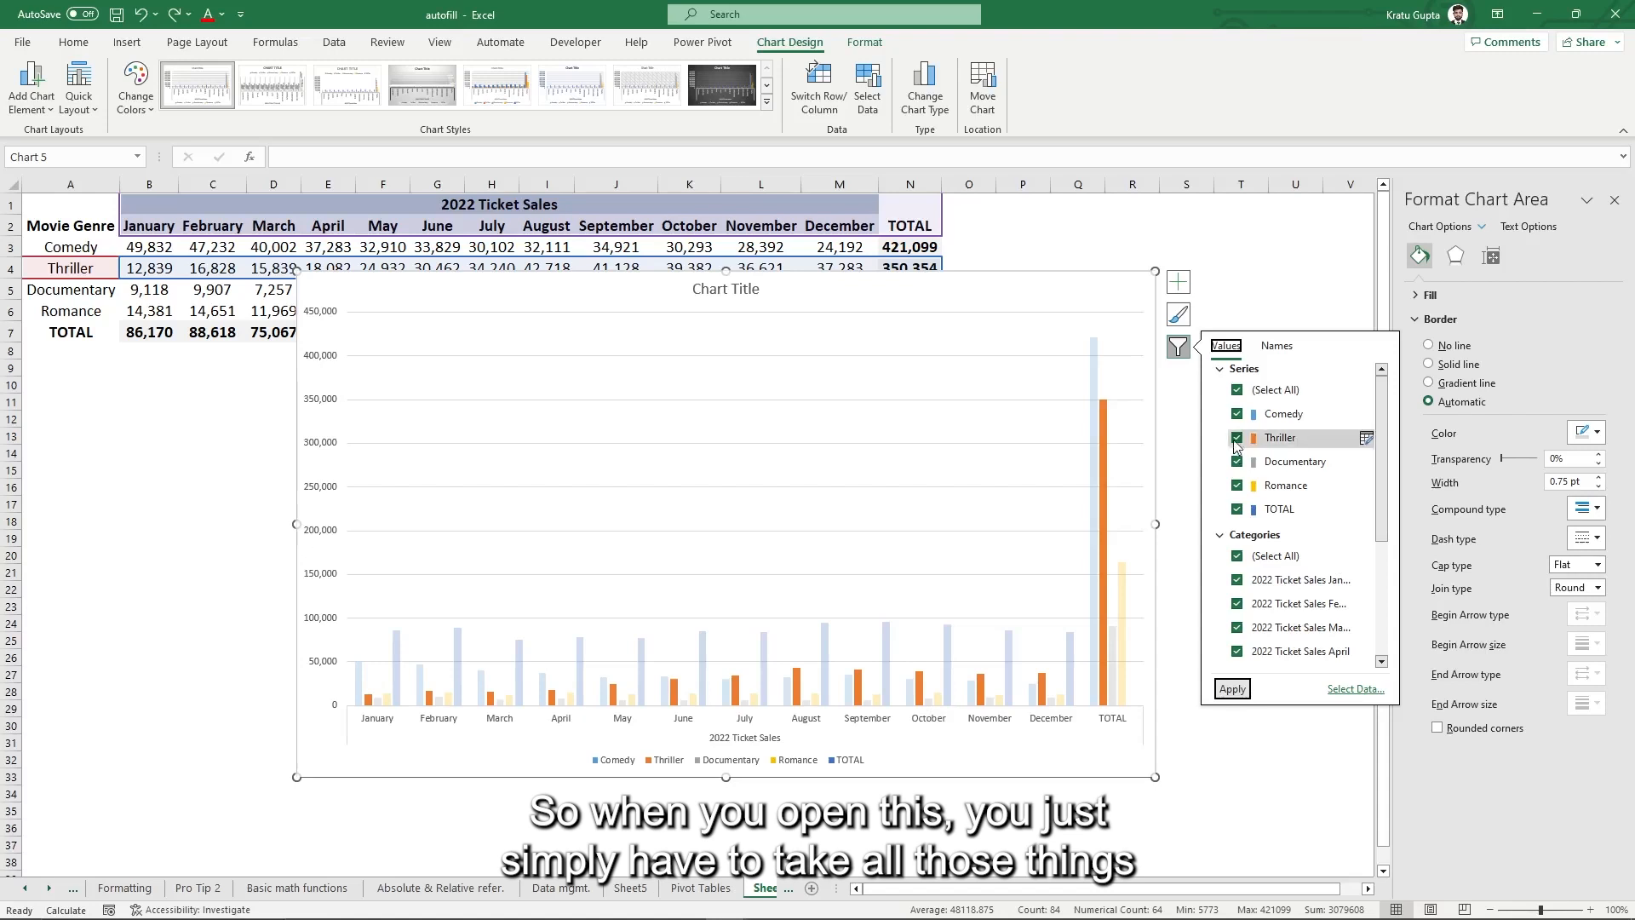
left_click(1236, 389)
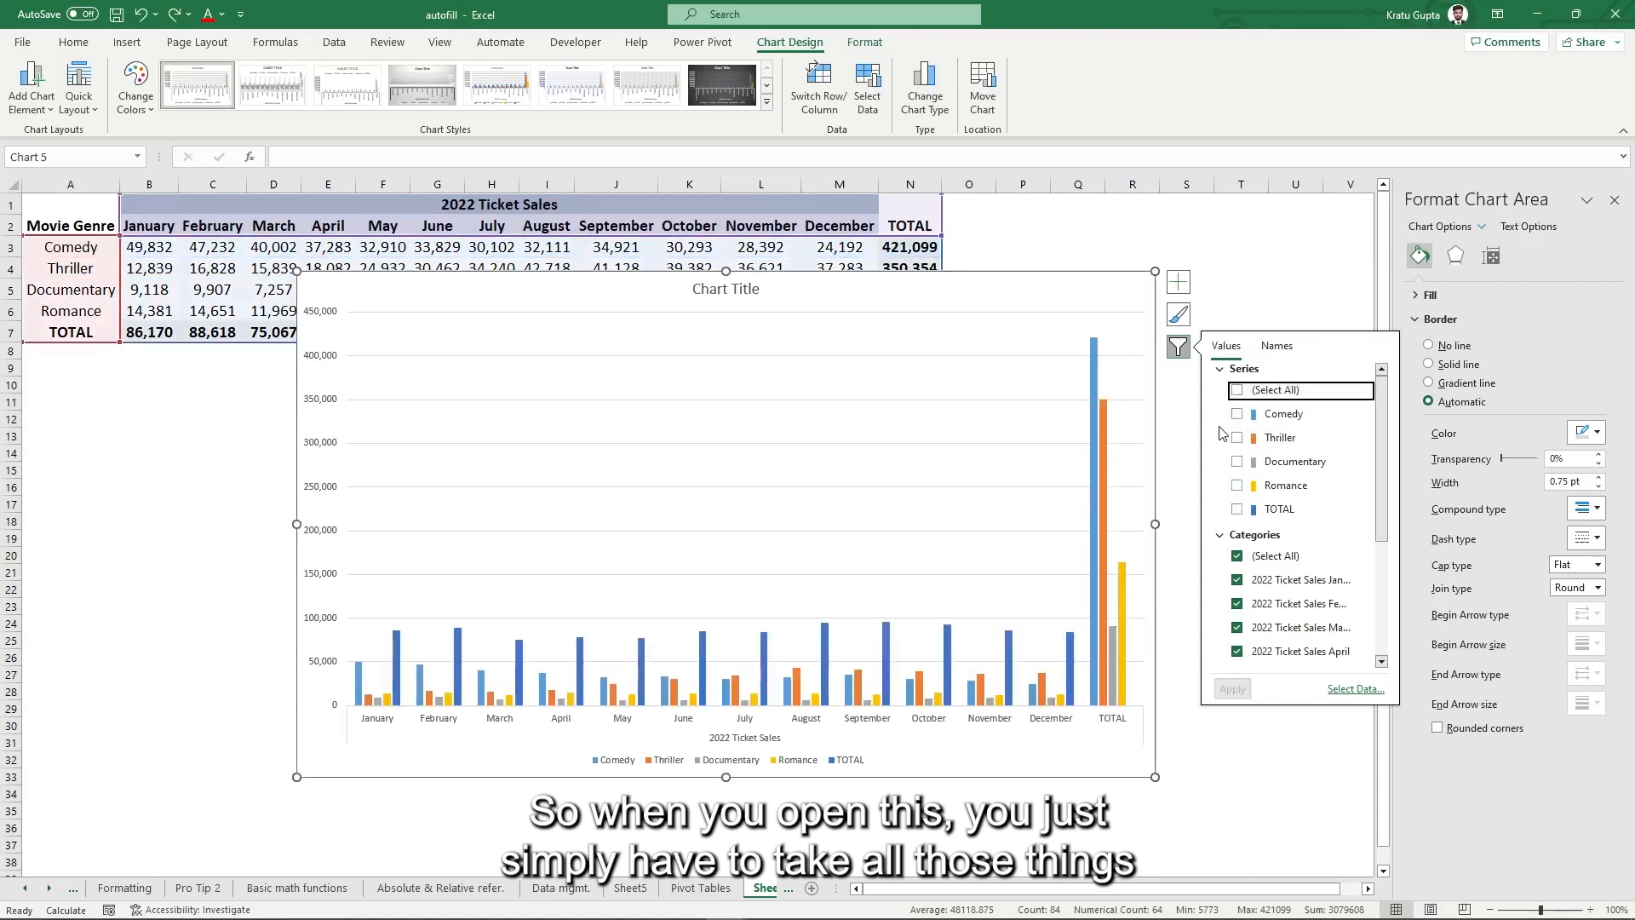
left_click(1237, 510)
left_click_drag(1381, 414, 1368, 544)
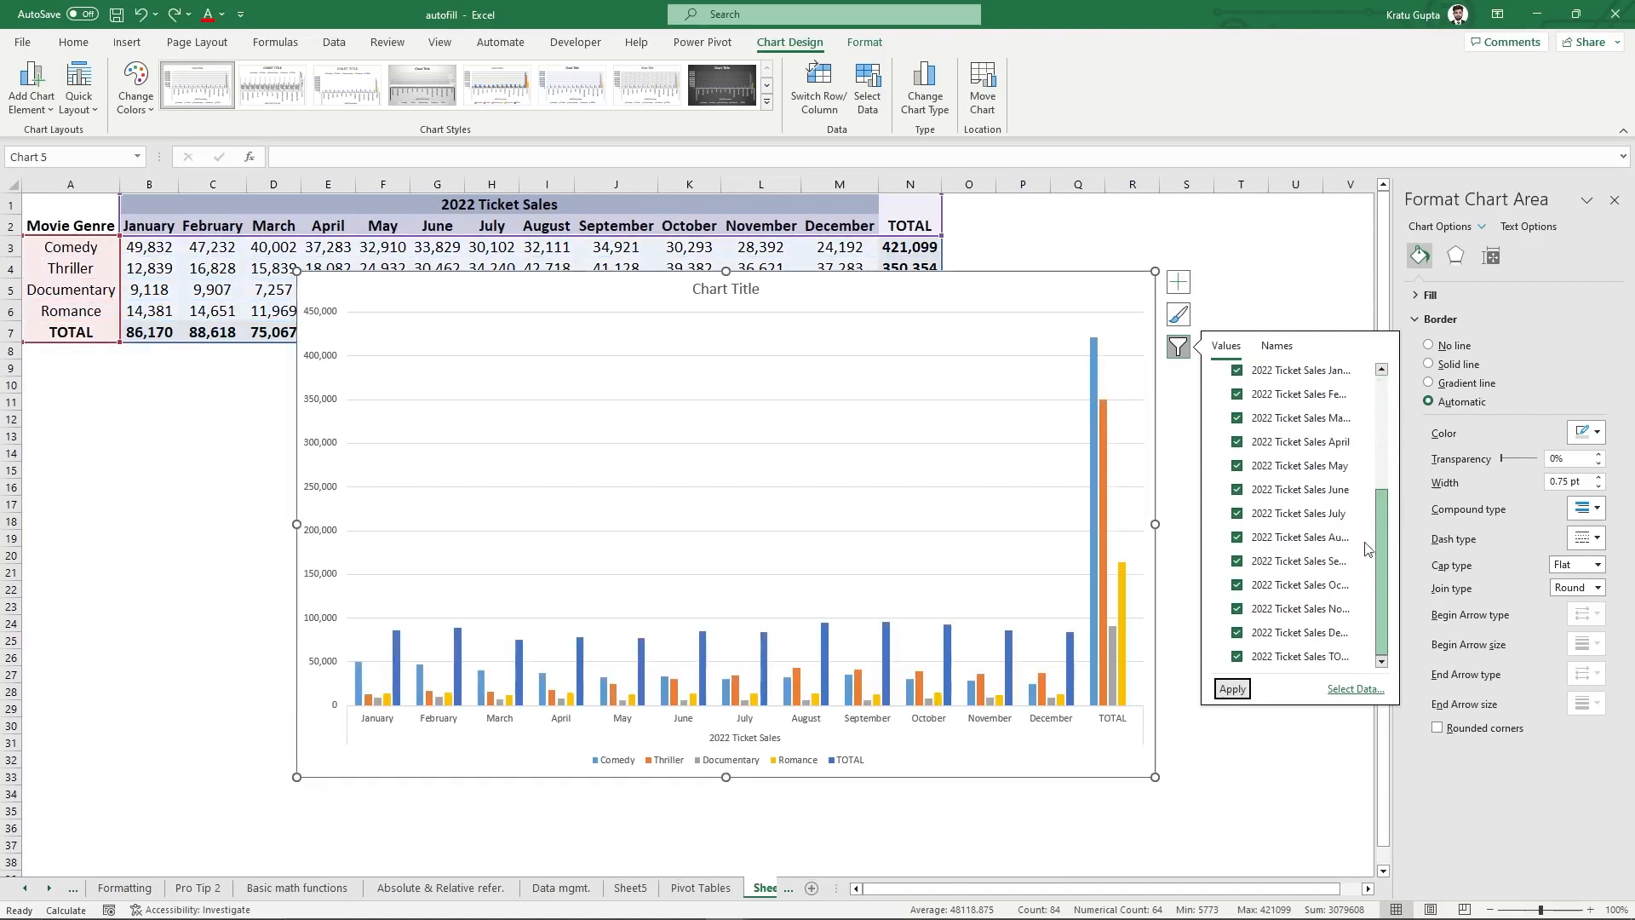
left_click(1237, 656)
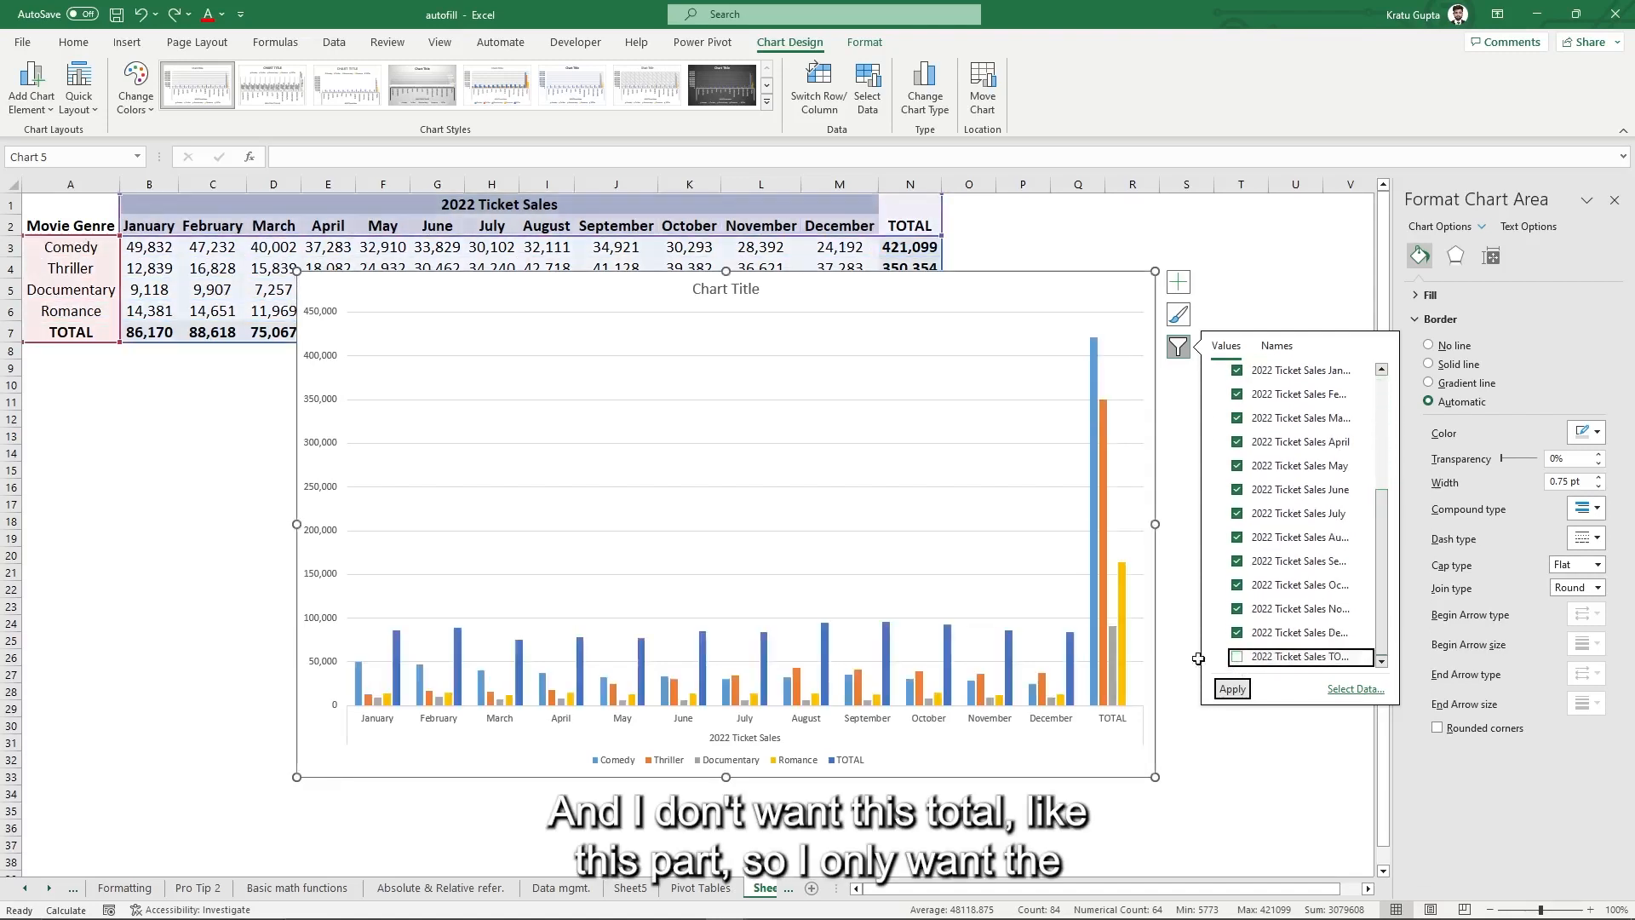
left_click_drag(1382, 543, 1386, 386)
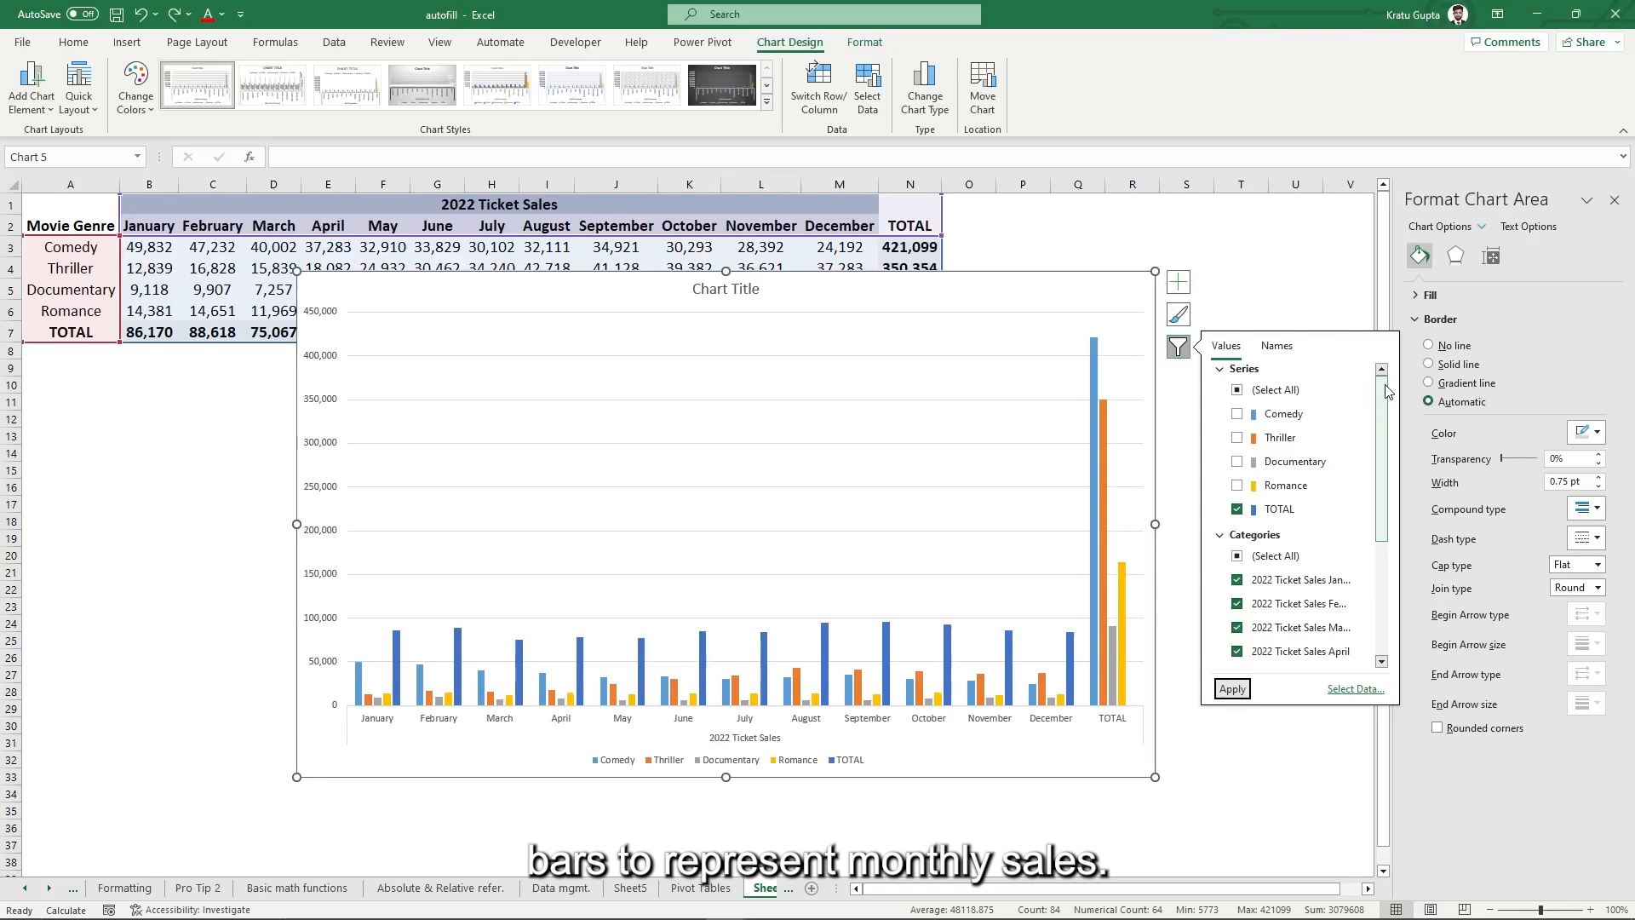
left_click(1232, 688)
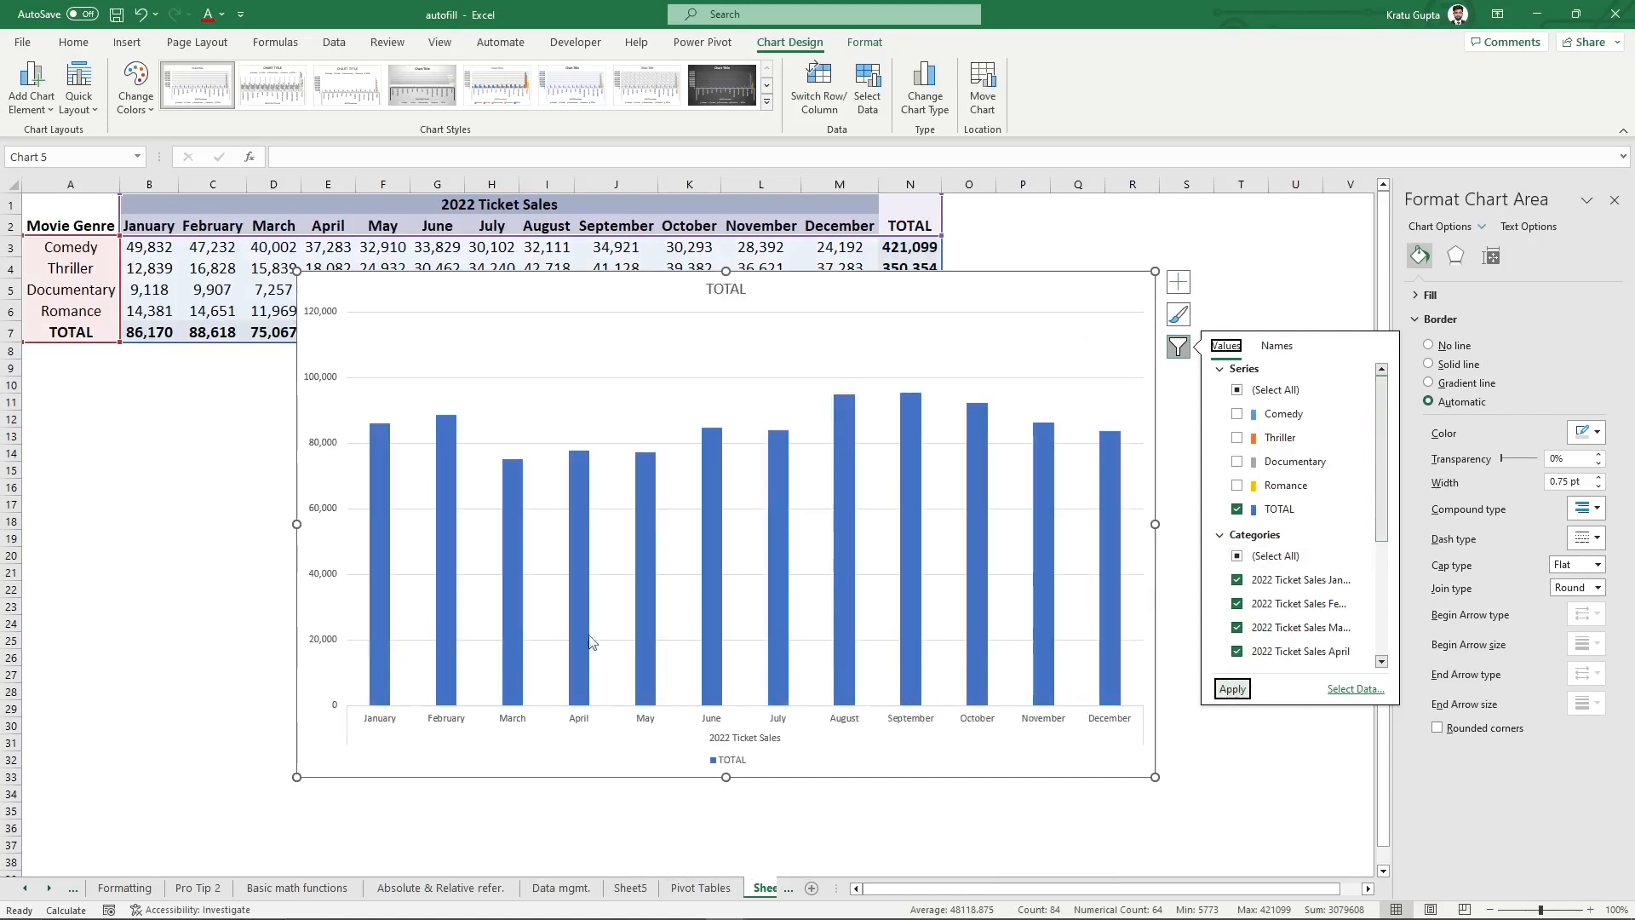
left_click(1267, 294)
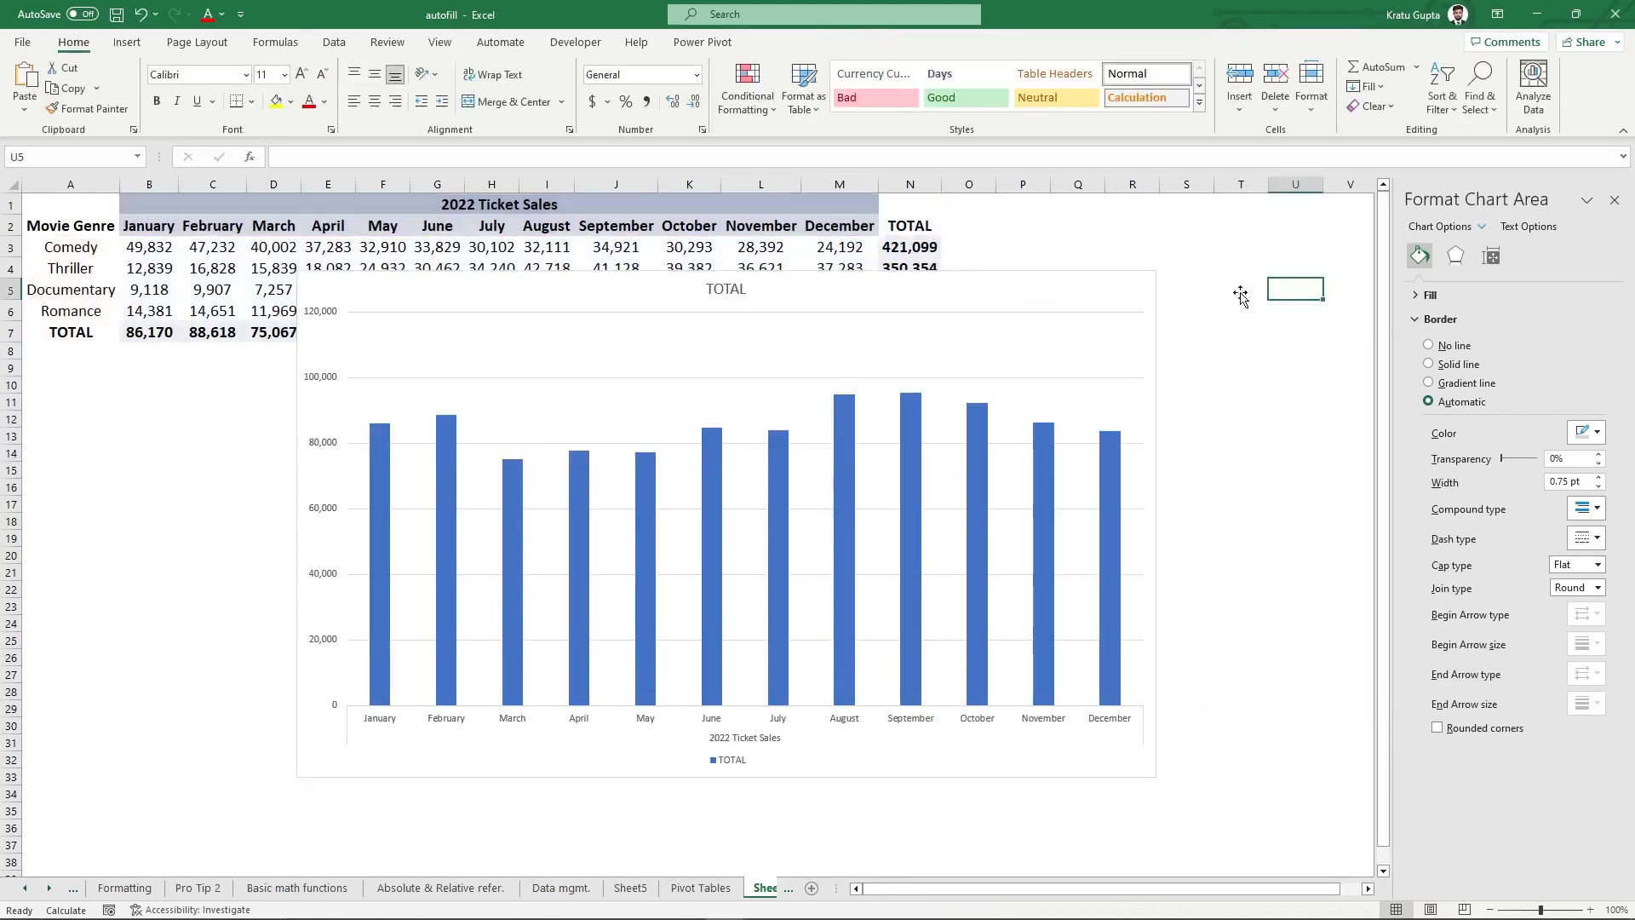
- Drag the chart's top-left handle up and left to make the TOTAL chart bigger
left_click(1010, 283)
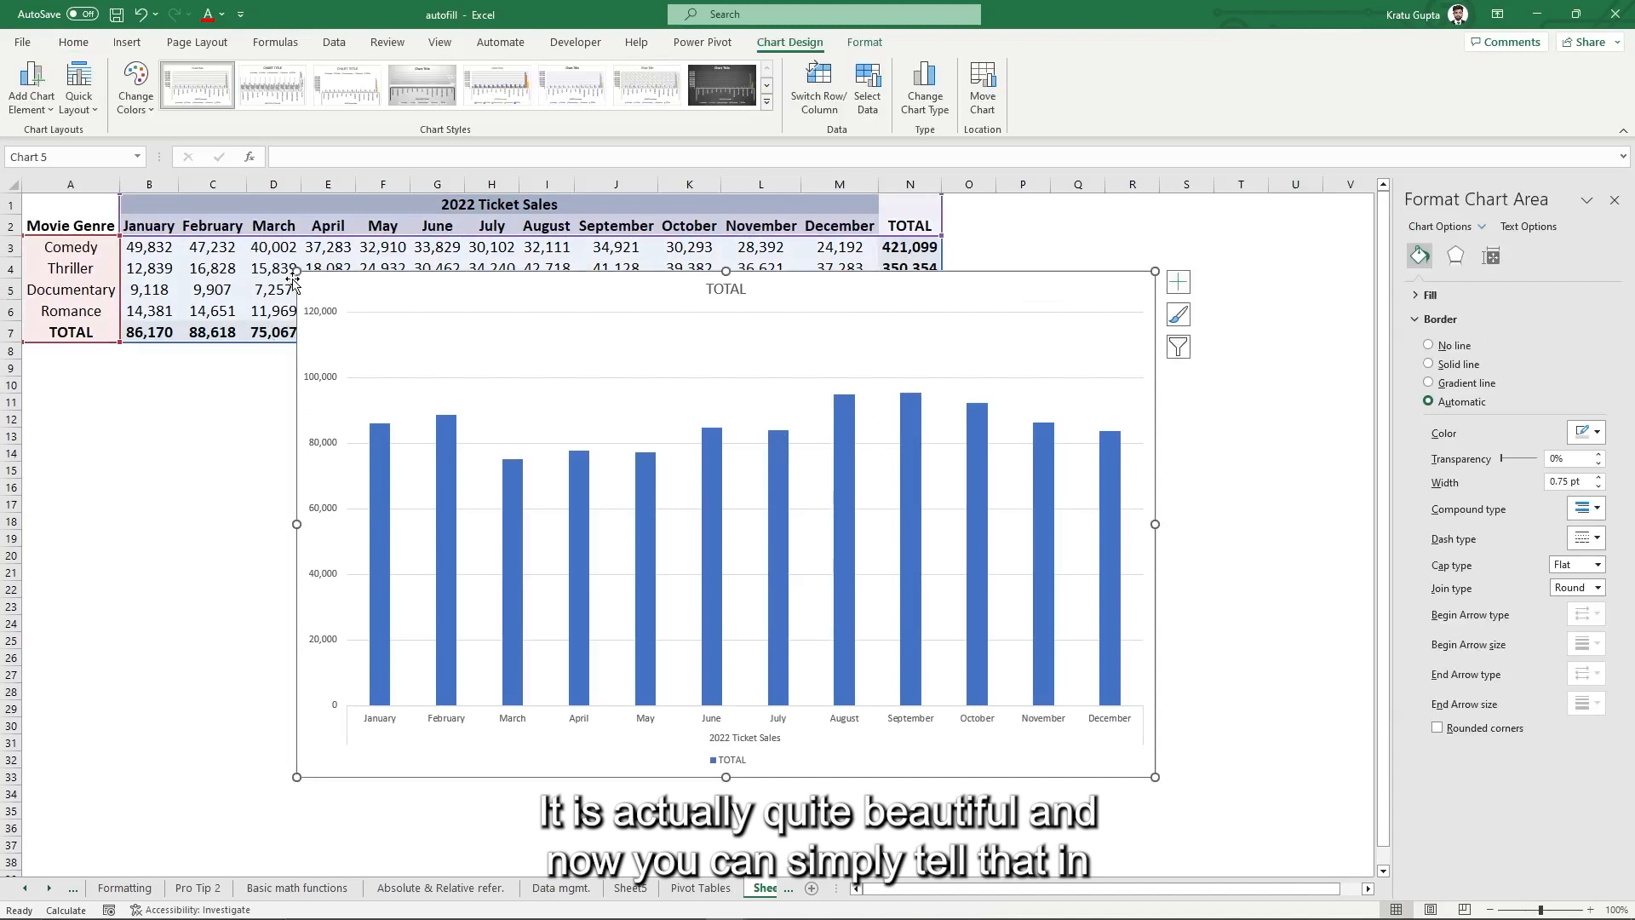
left_click_drag(295, 272, 272, 256)
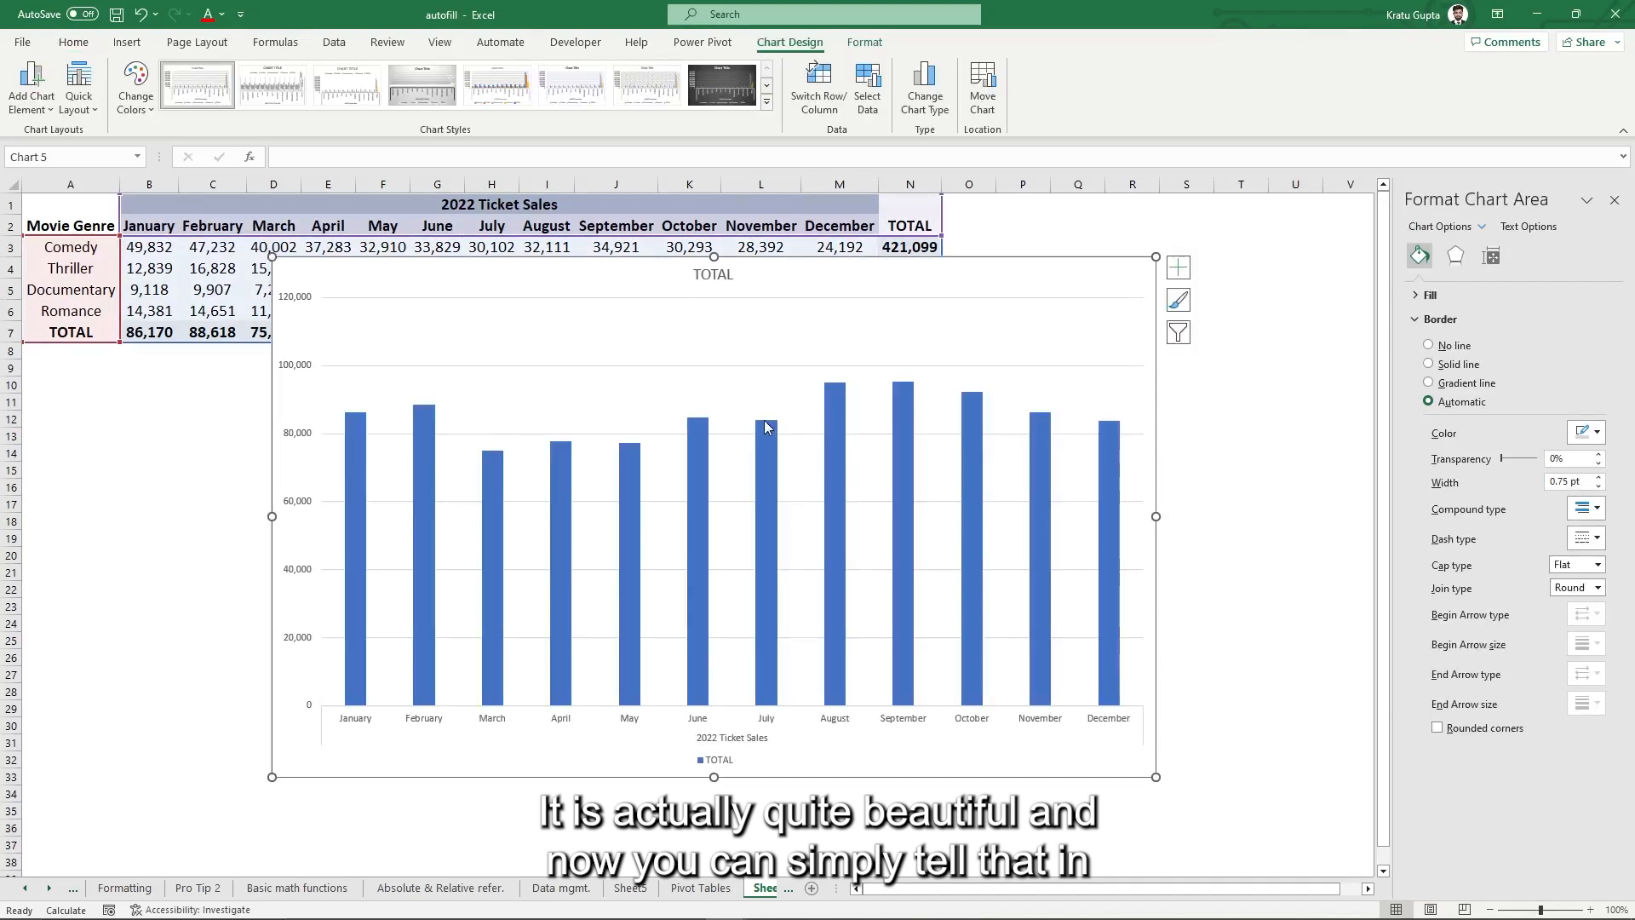
mouse_move(764, 428)
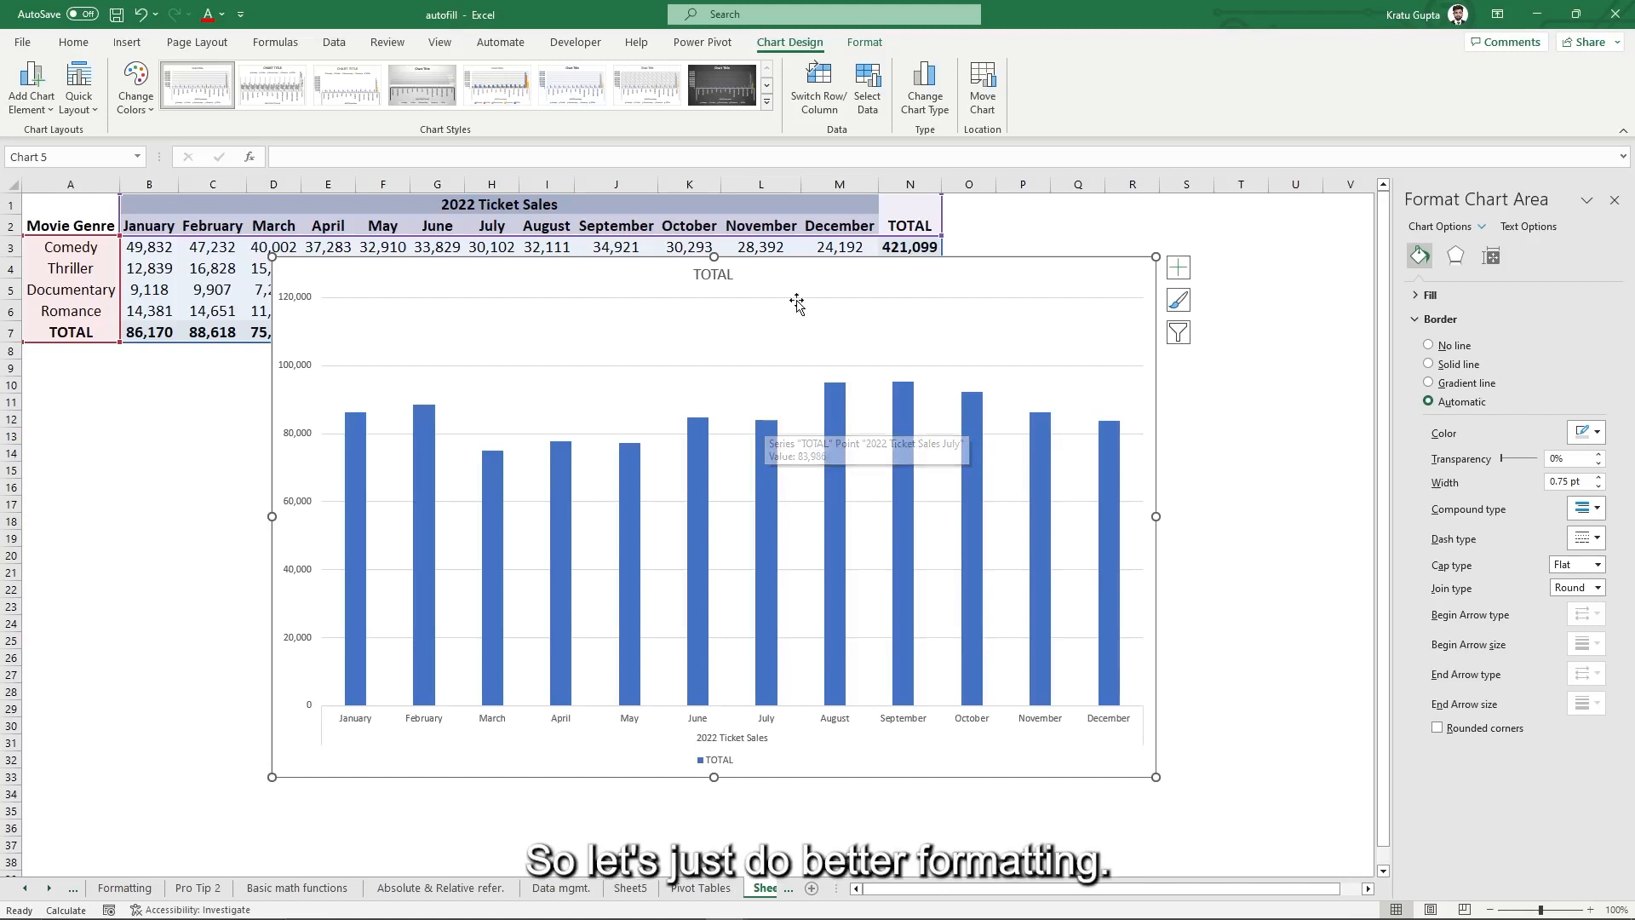
left_click(720, 276)
- Replace the chart title TOTAL with '2022 MONTHLY SALES DATA' and make it bold
left_click(725, 274)
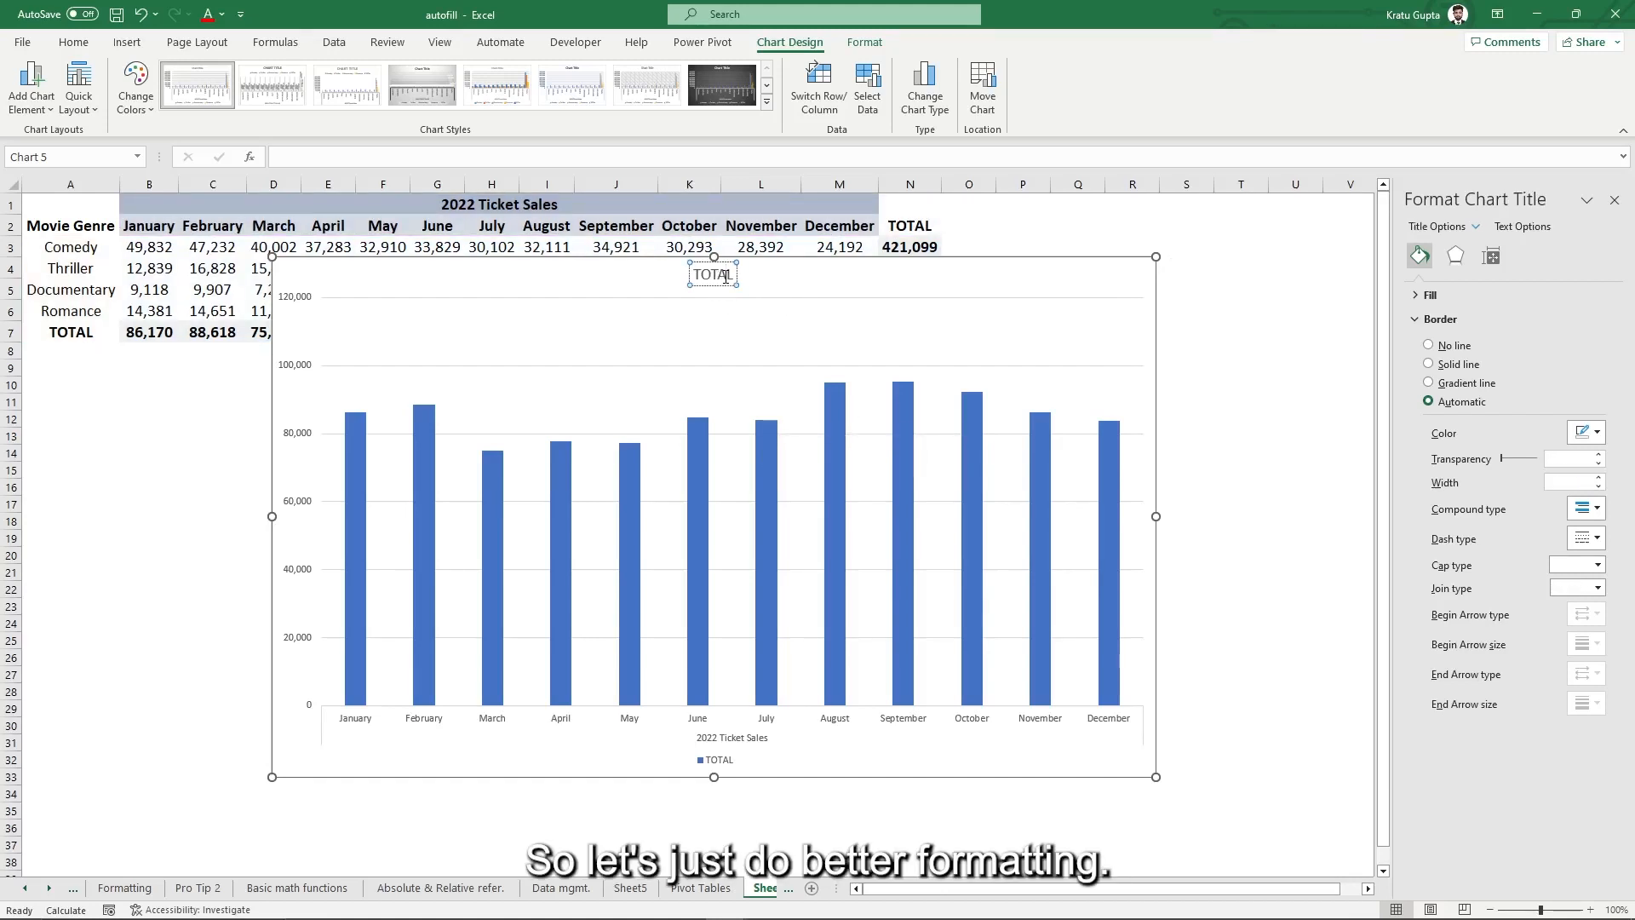
double_click(725, 274)
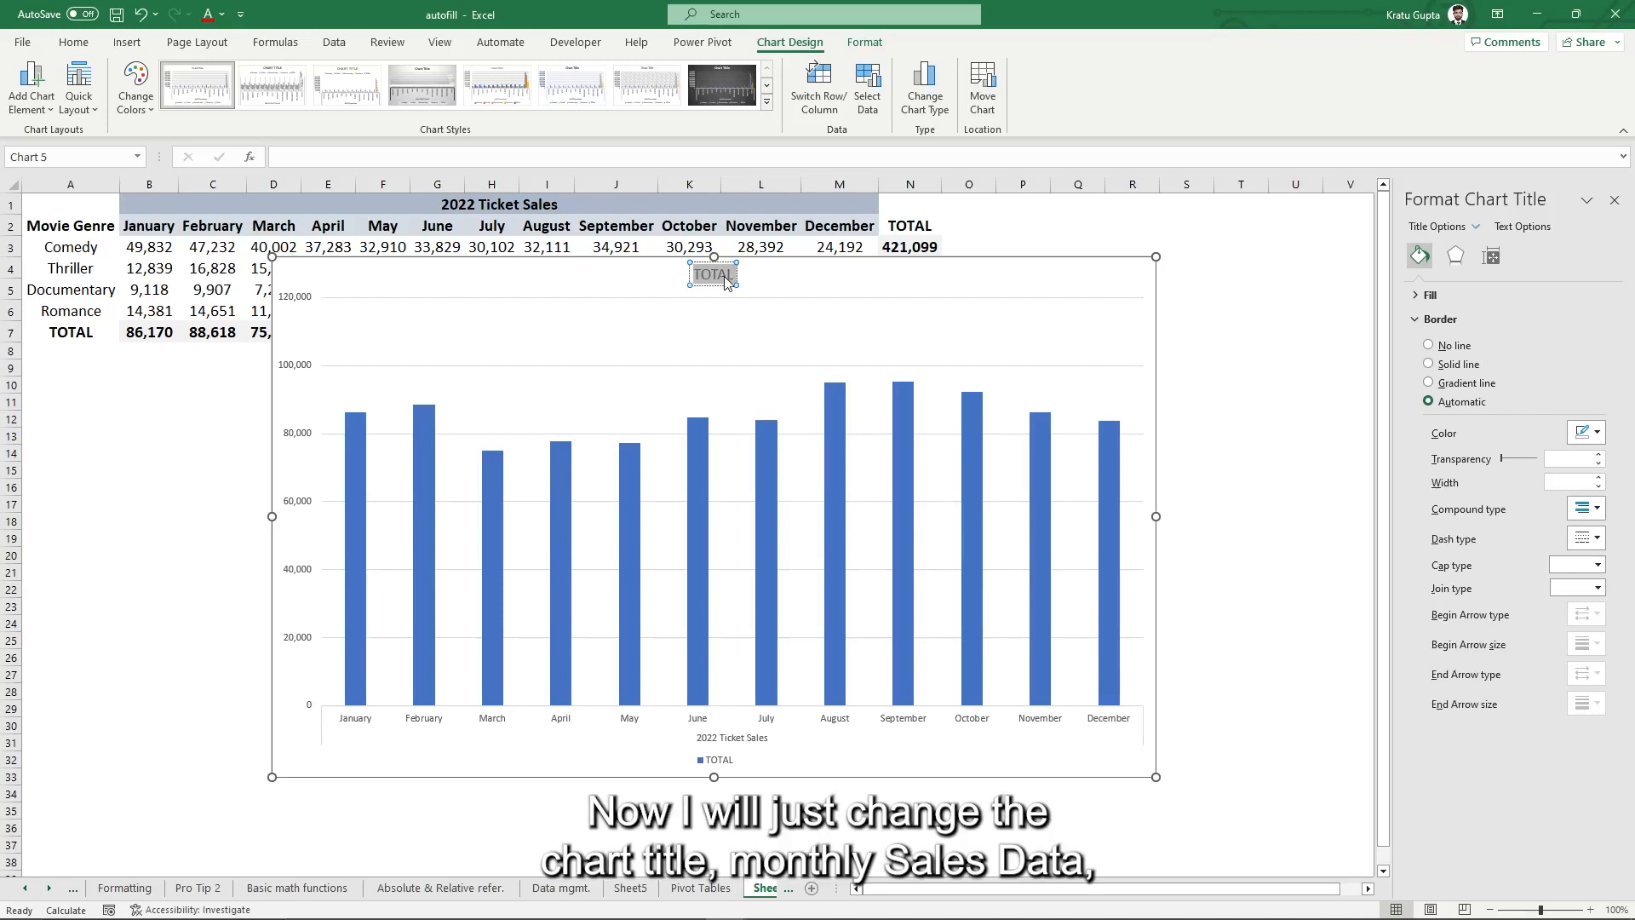
type("2022 MO")
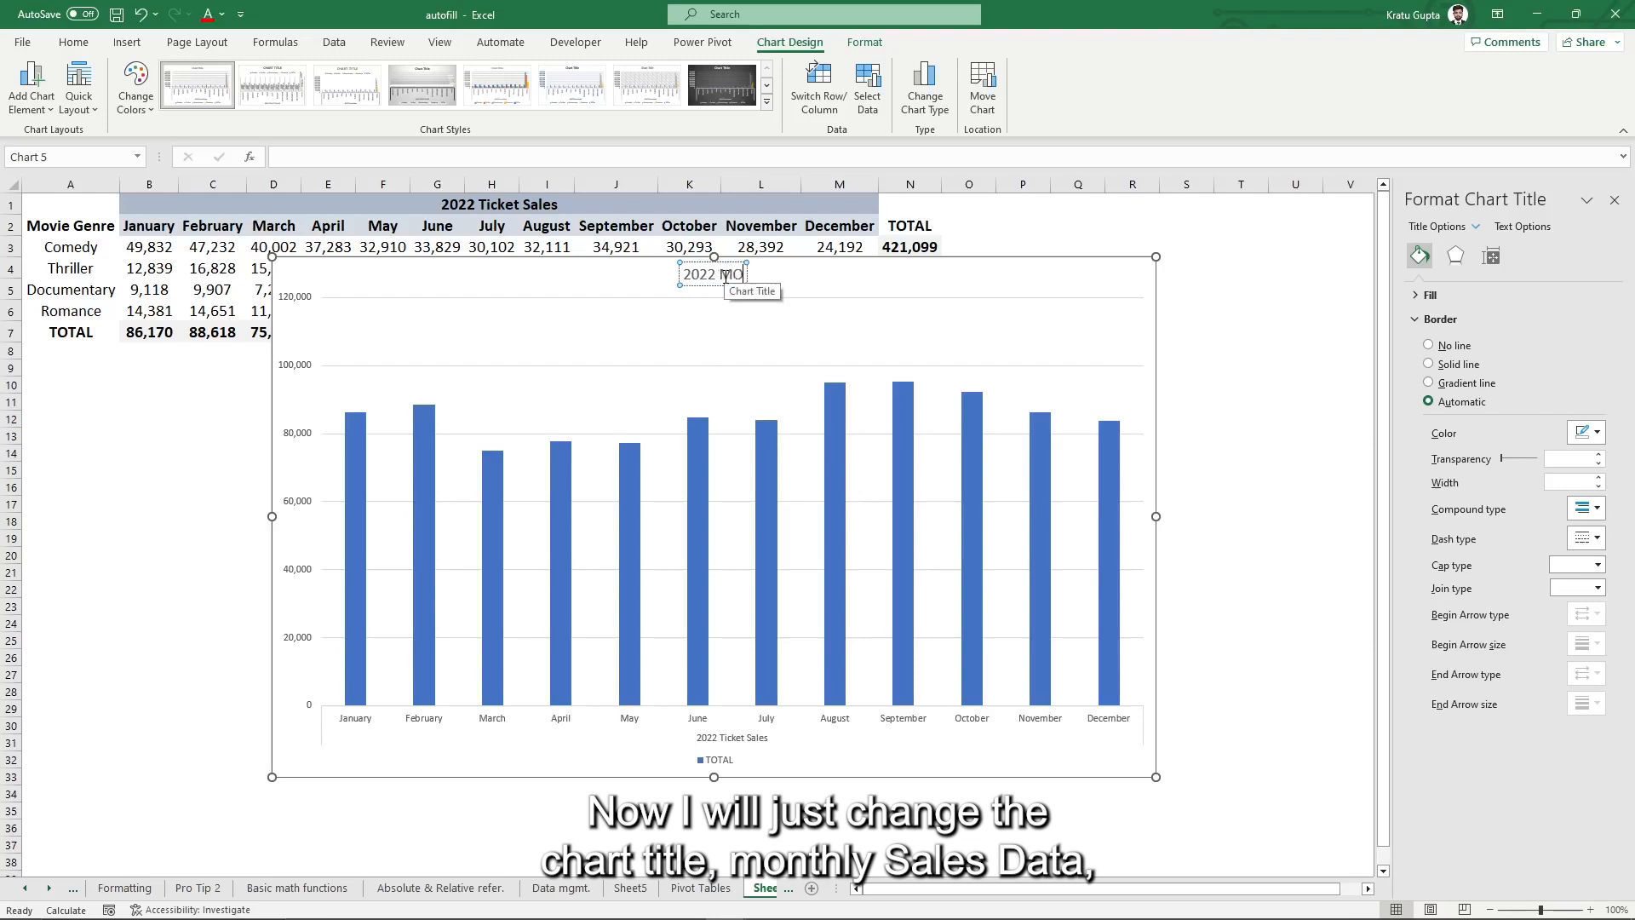
type("NTHLY SA")
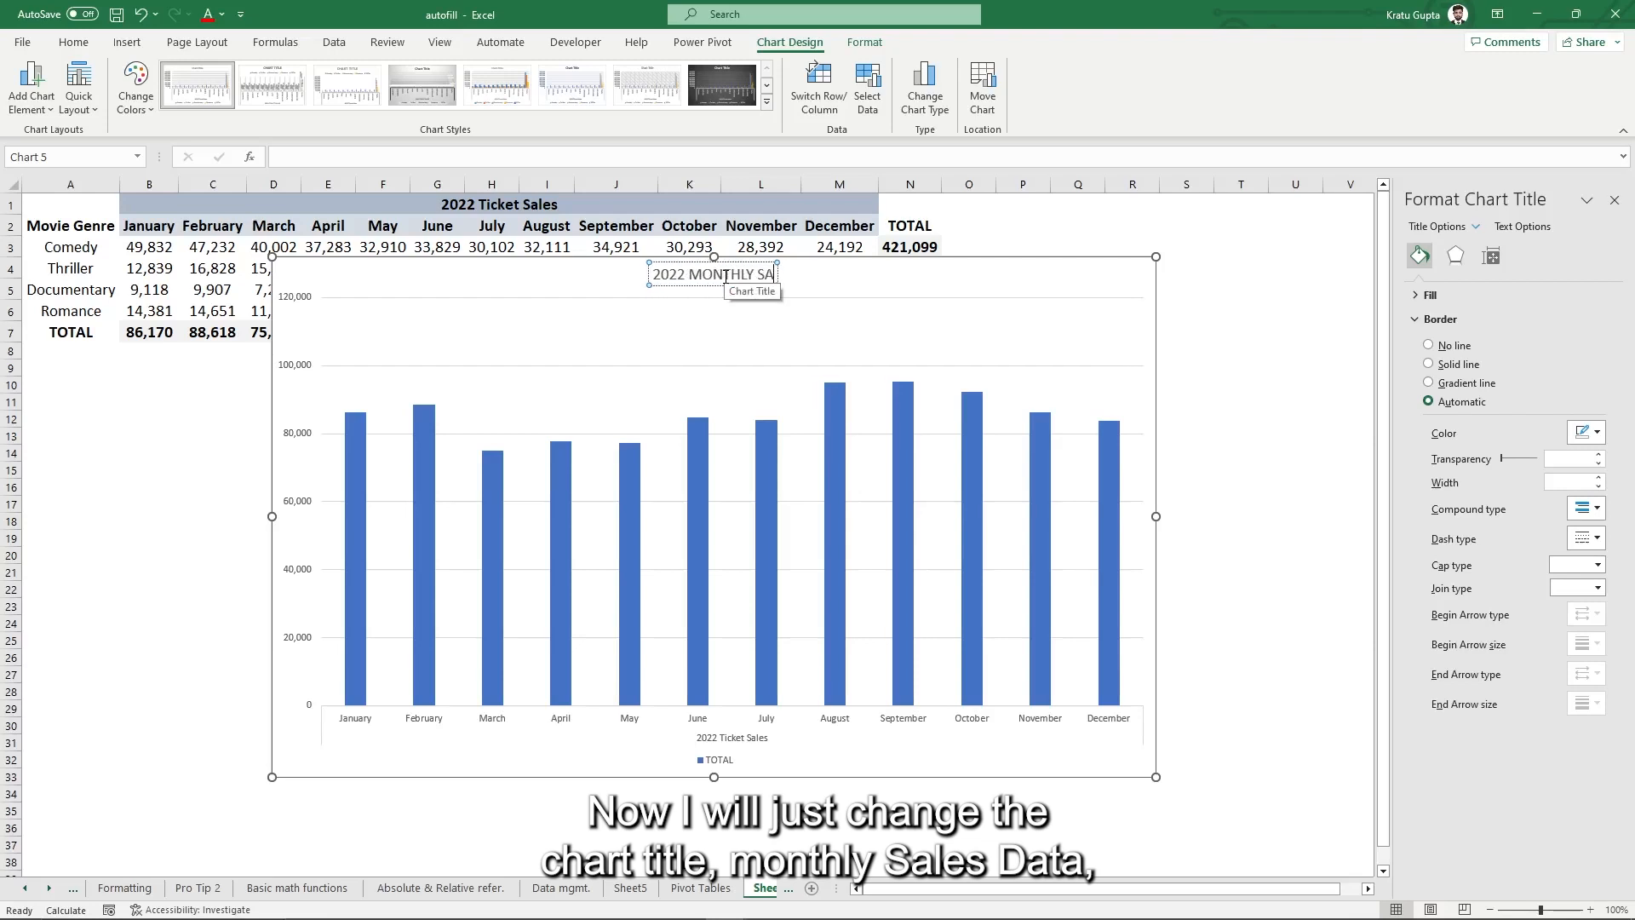
type("LES DATA")
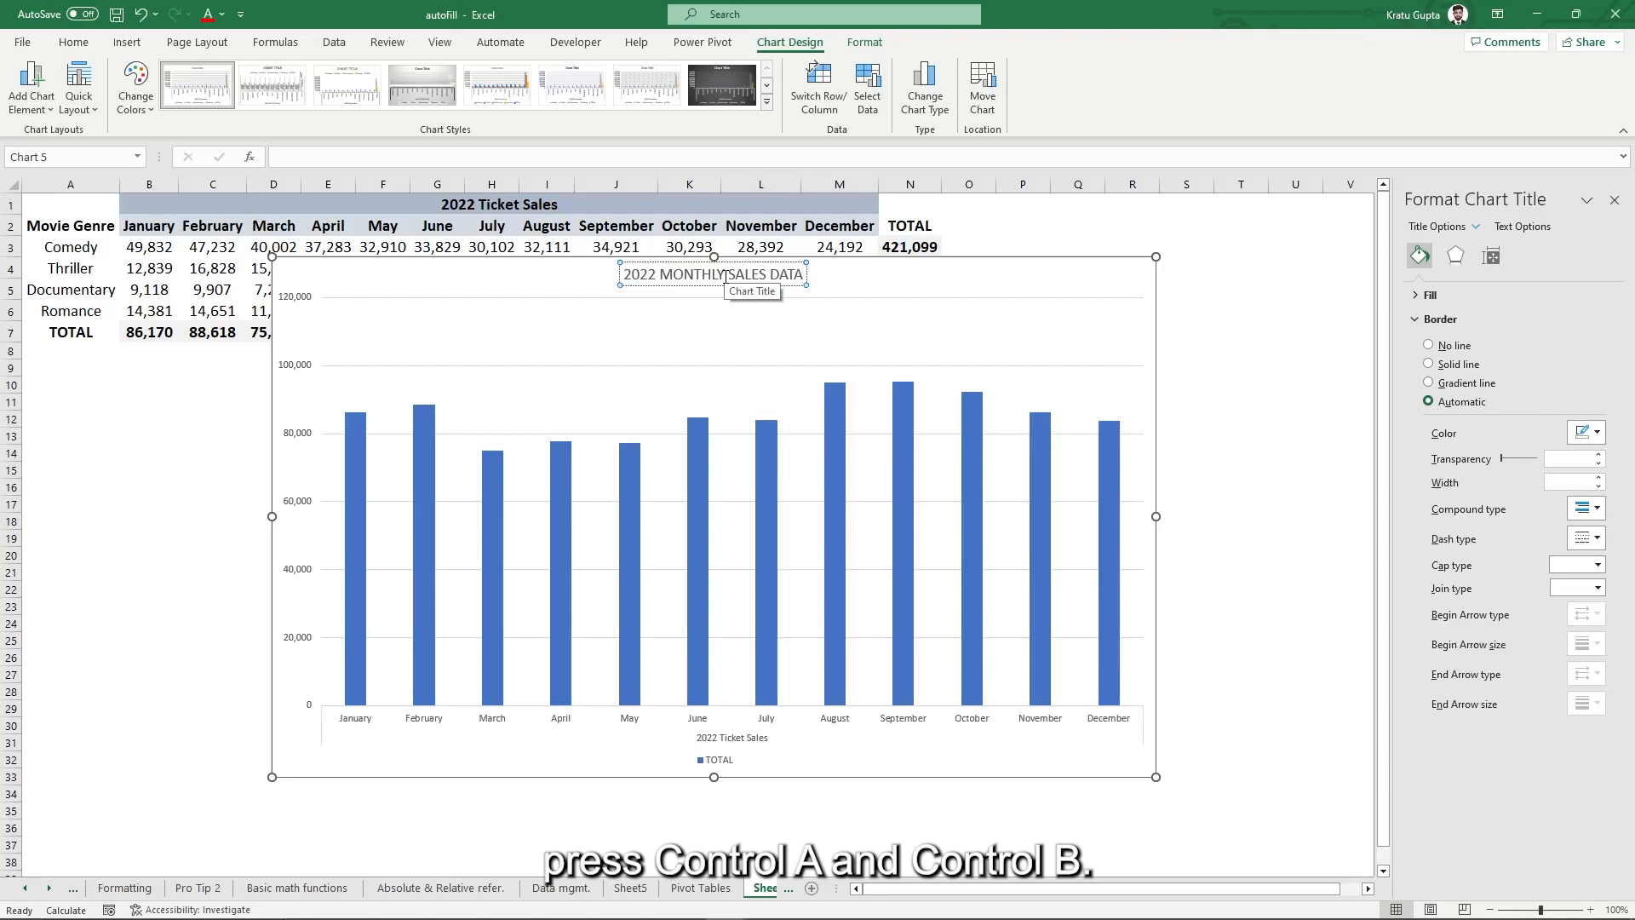
key("ctrl+a")
key("ctrl+b")
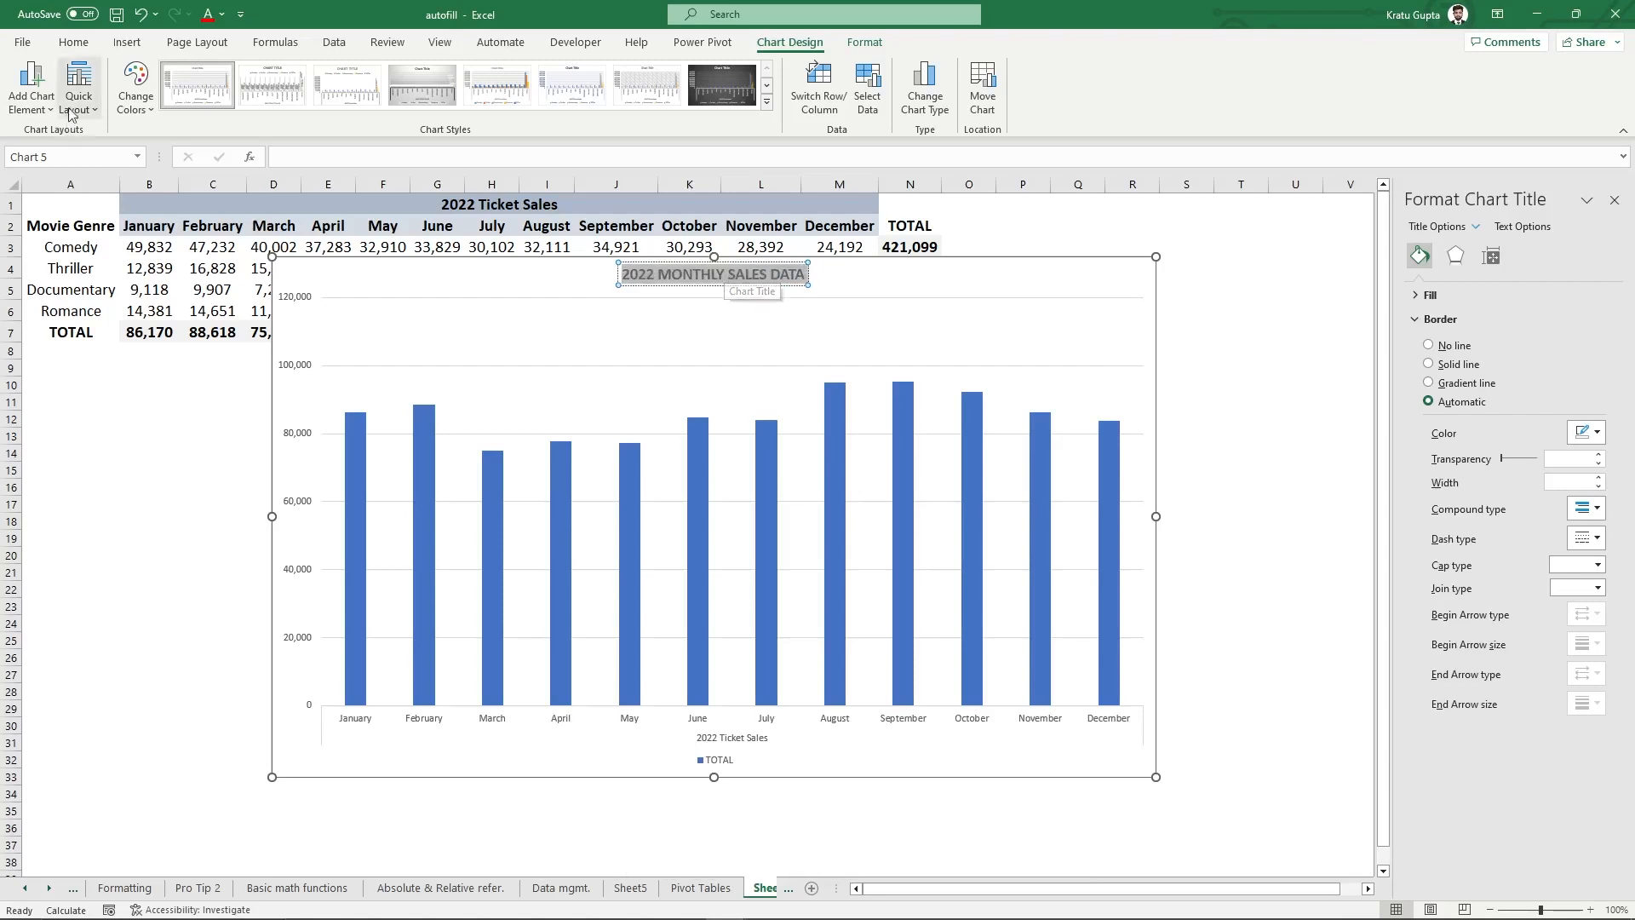
- Raise the chart title font from 14 to 16 pt, leaving its colour unchanged
left_click(73, 42)
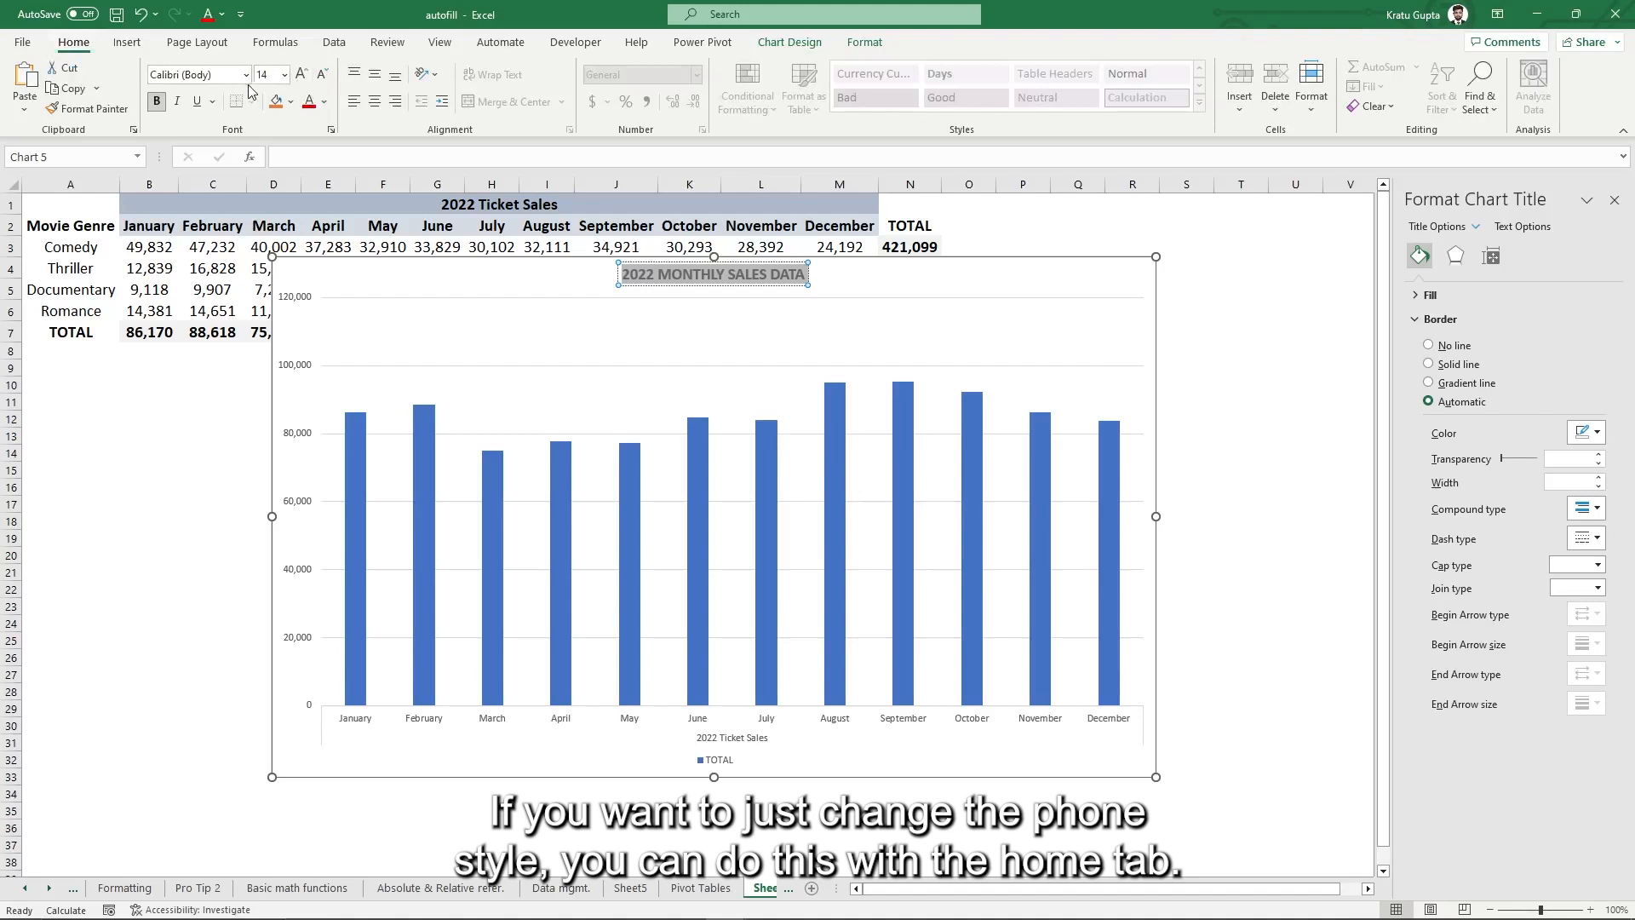
left_click(301, 74)
left_click(321, 76)
left_click(301, 76)
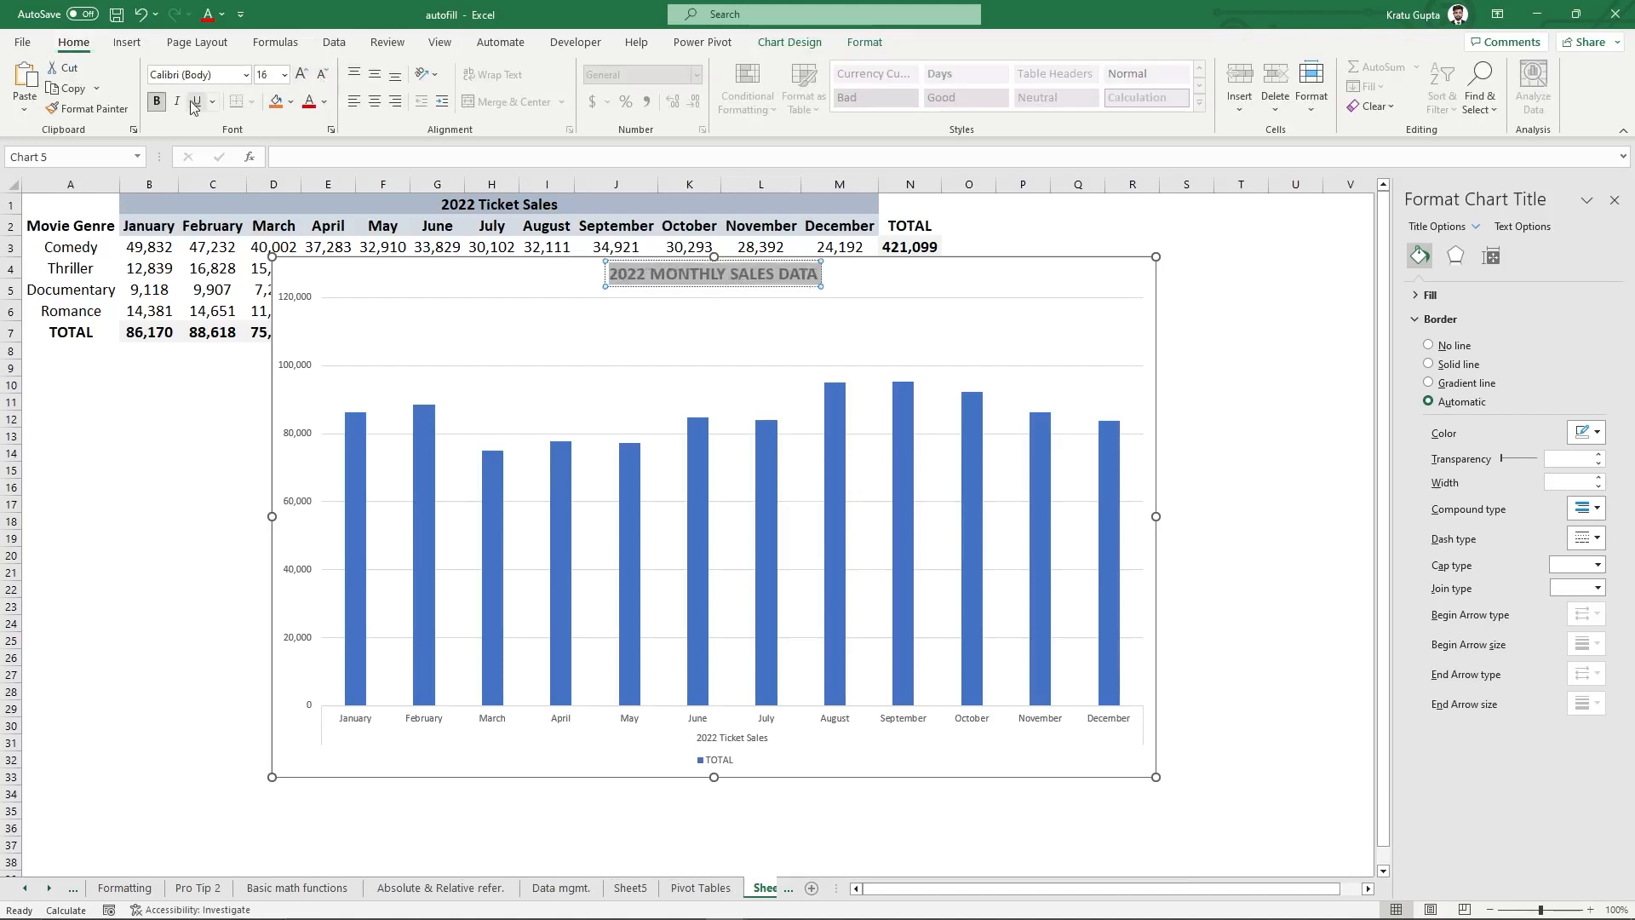
left_click(324, 102)
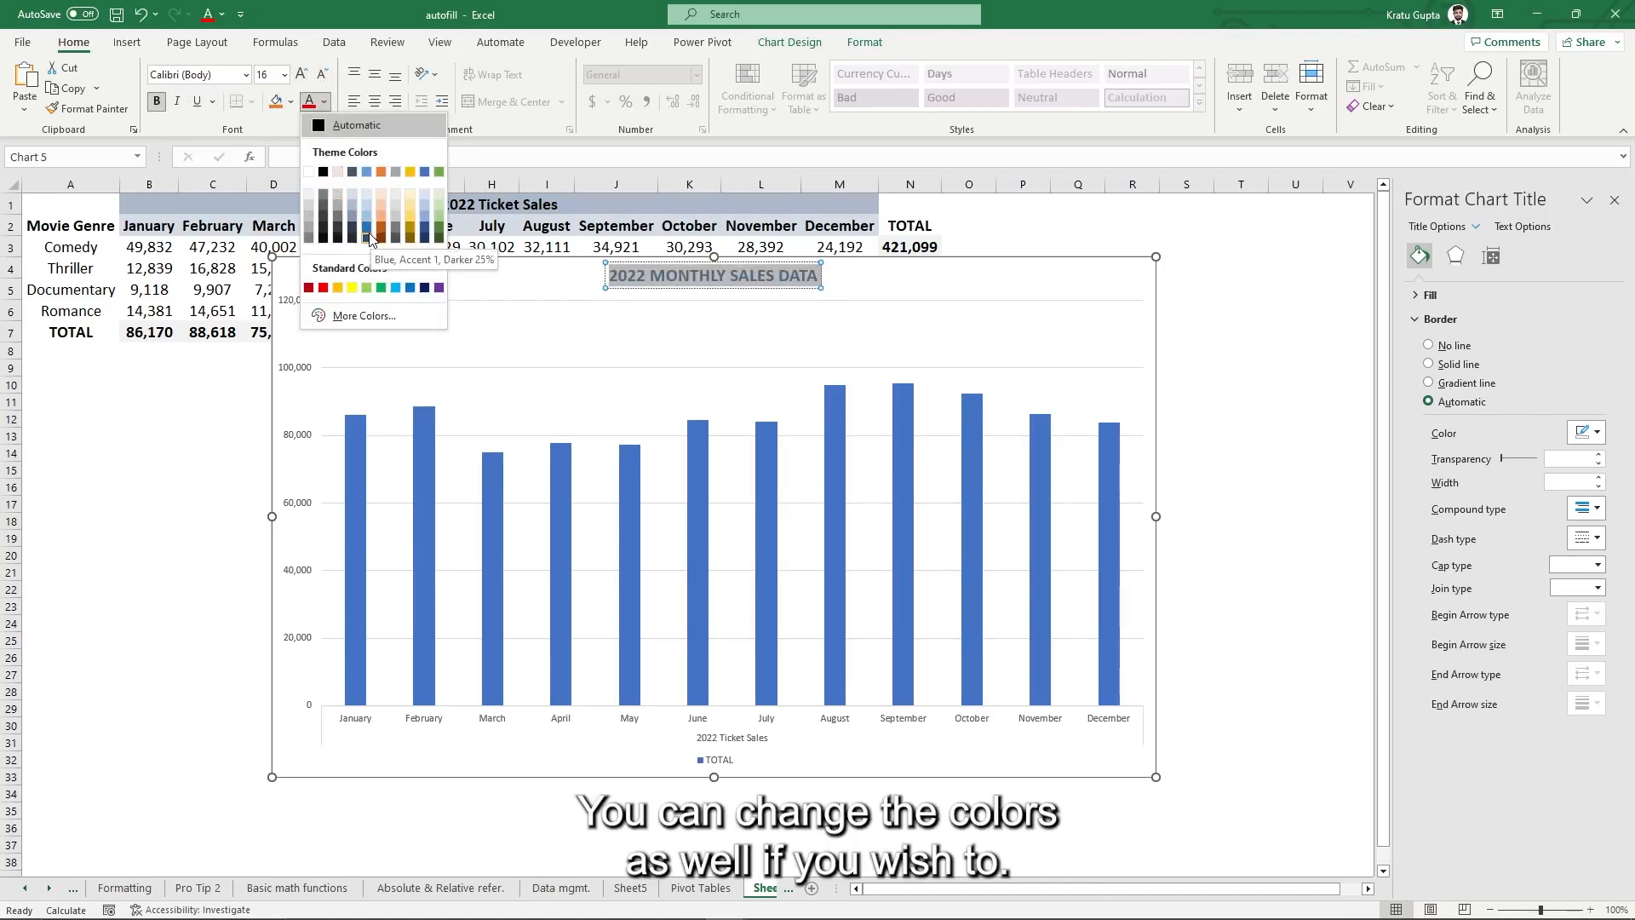
key("Escape")
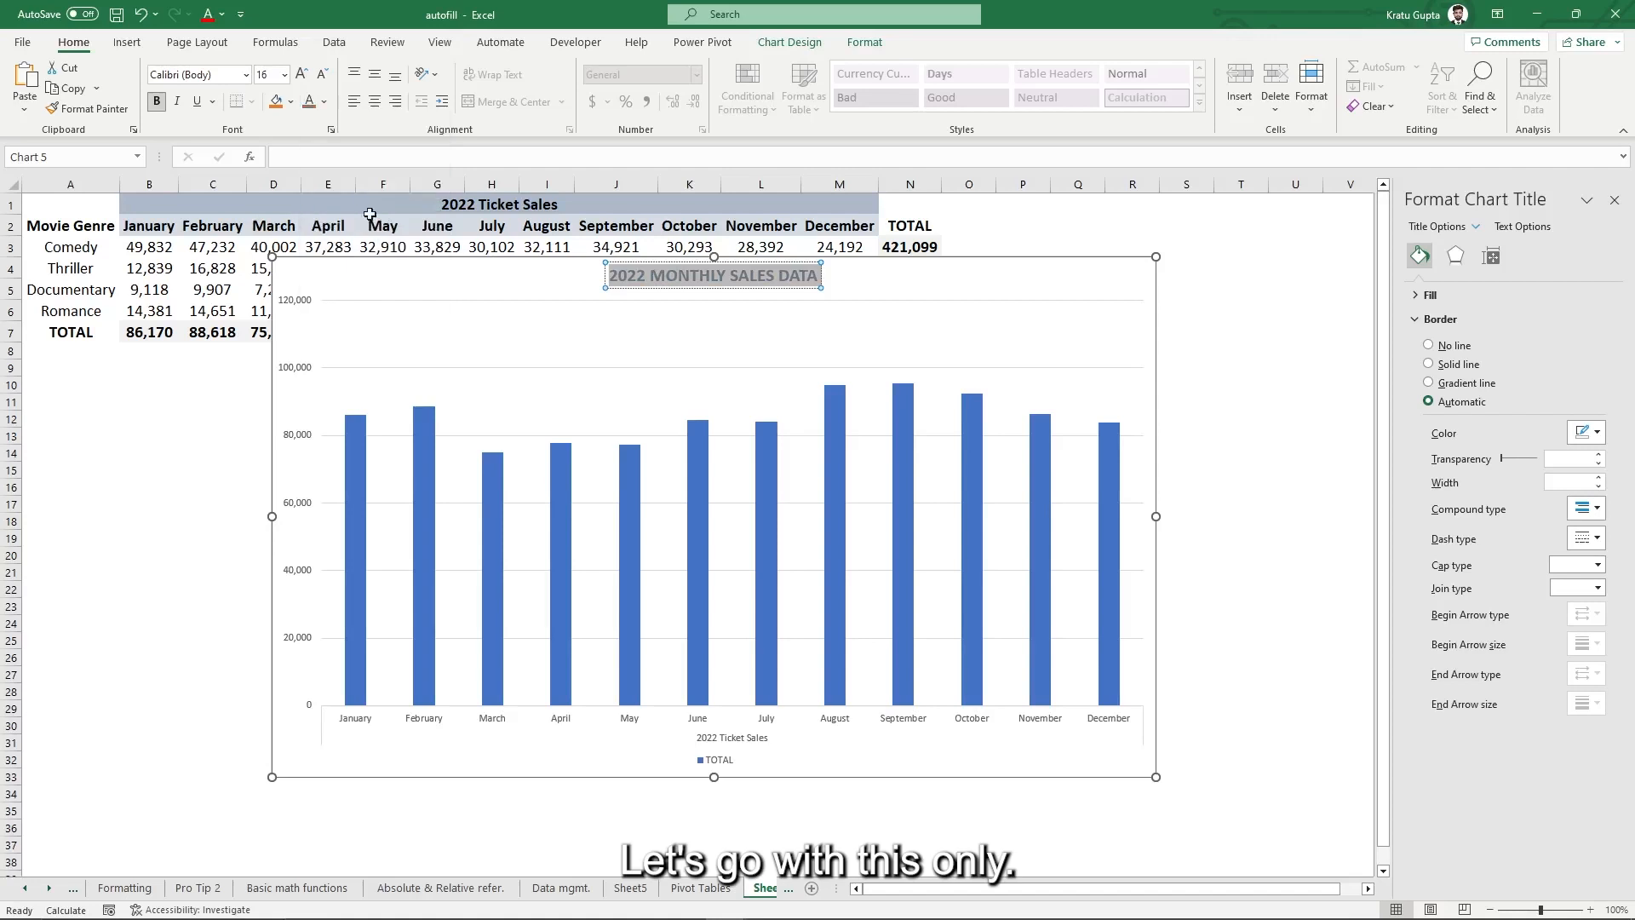
- Delete the TOTAL legend from the chart
left_click(627, 292)
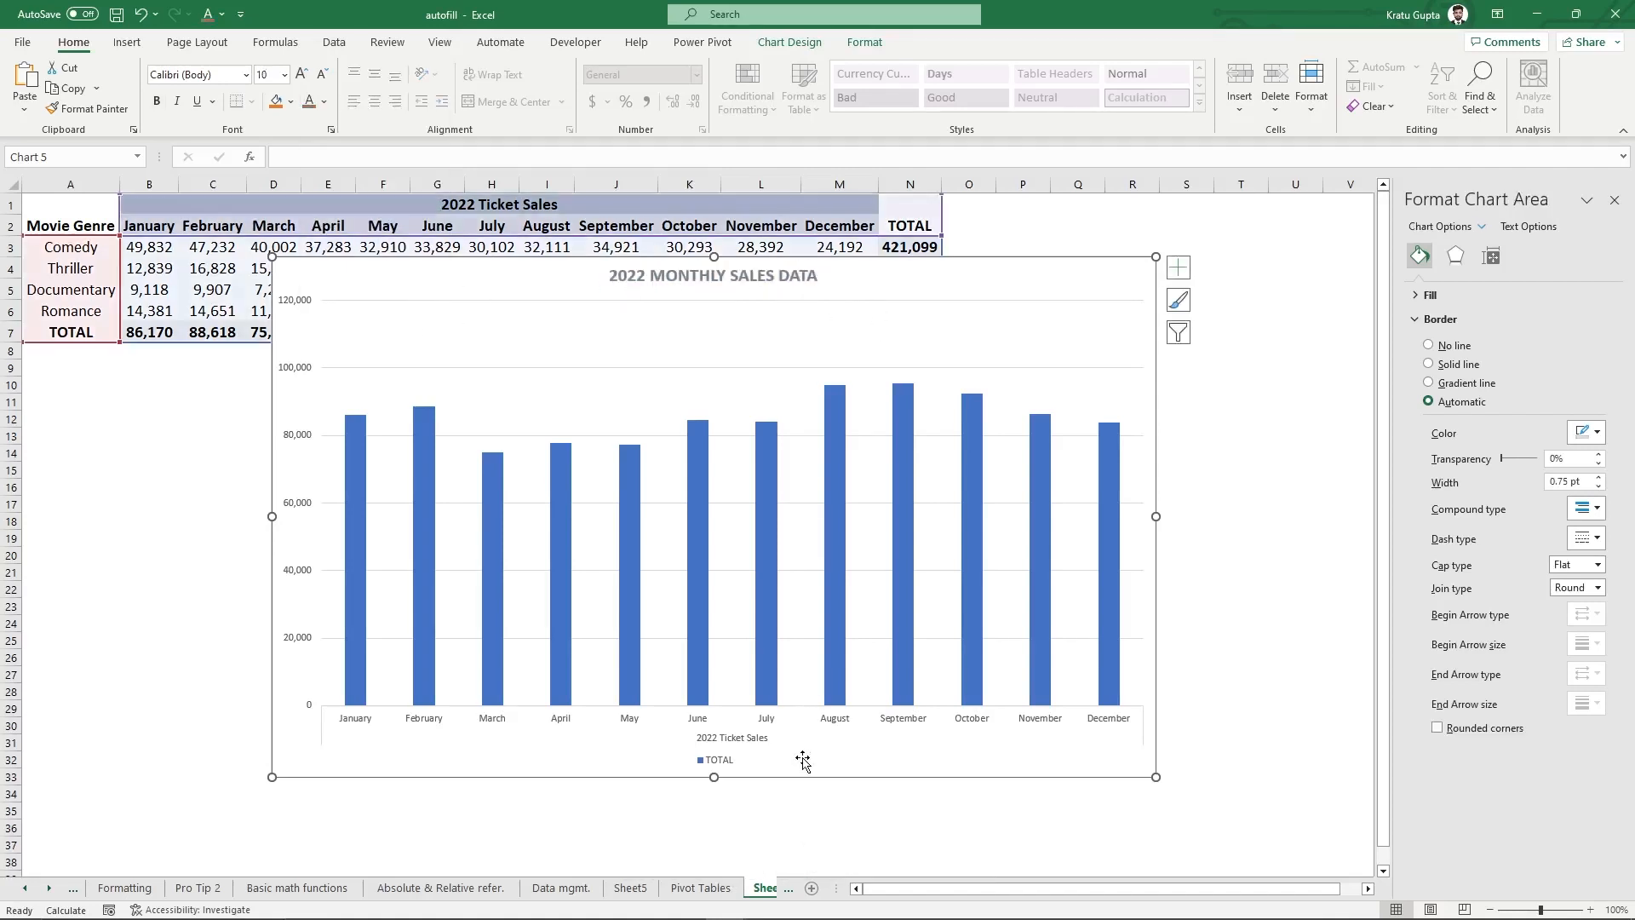
left_click(720, 760)
right_click(719, 760)
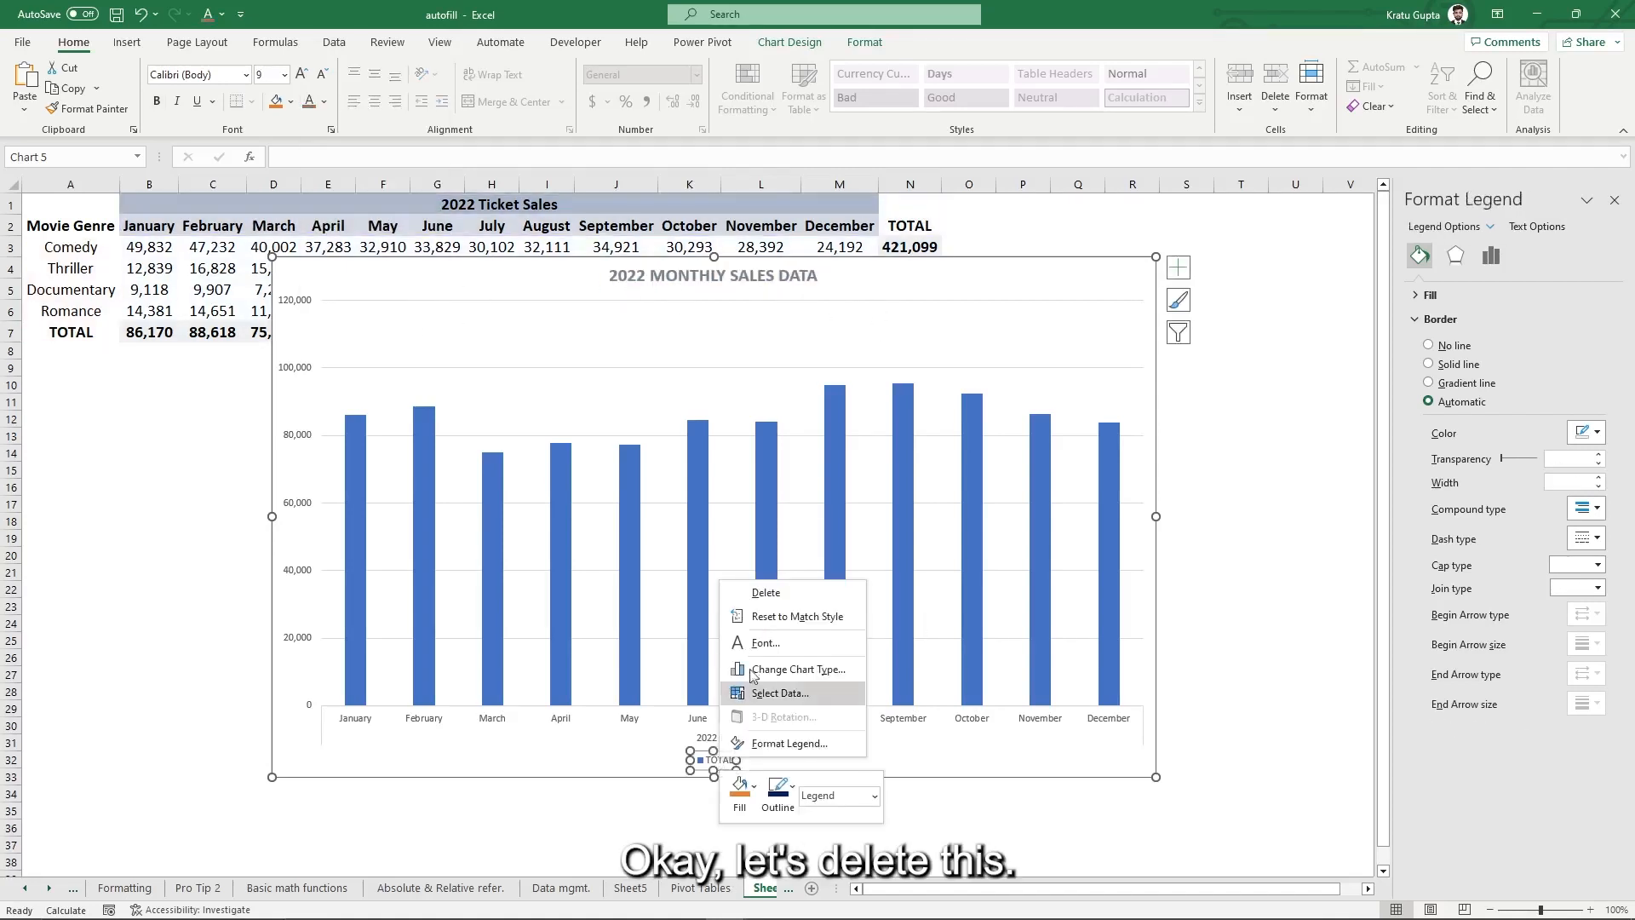
left_click(773, 593)
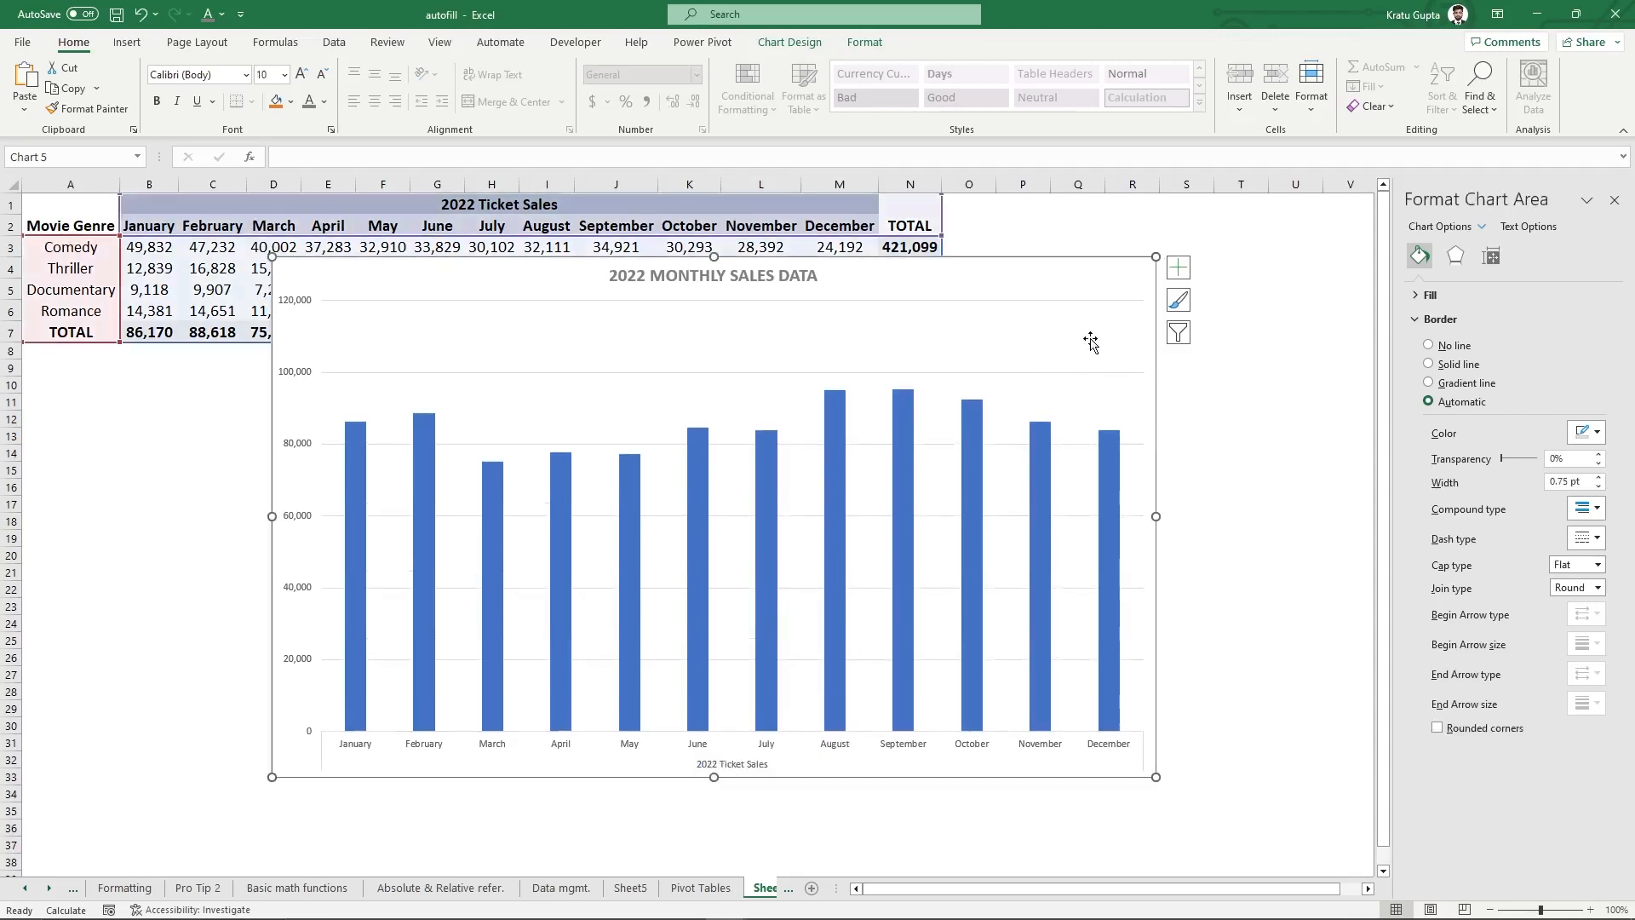
- Turn on Axis Titles from the chart elements list and begin editing the vertical axis title
left_click(1110, 287)
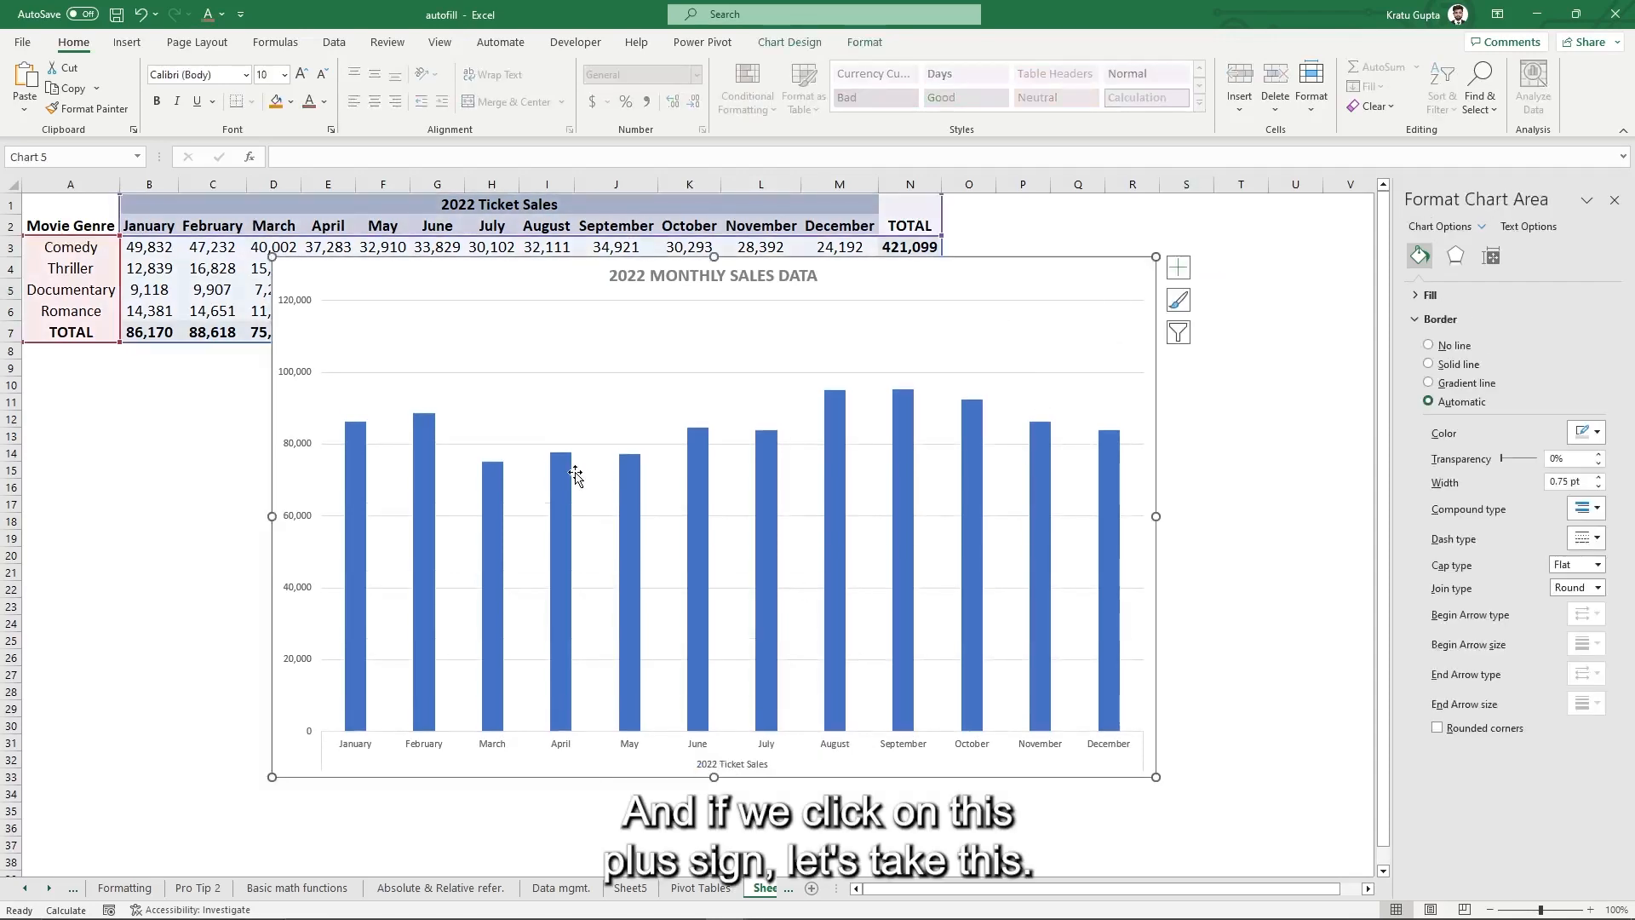
left_click(1178, 271)
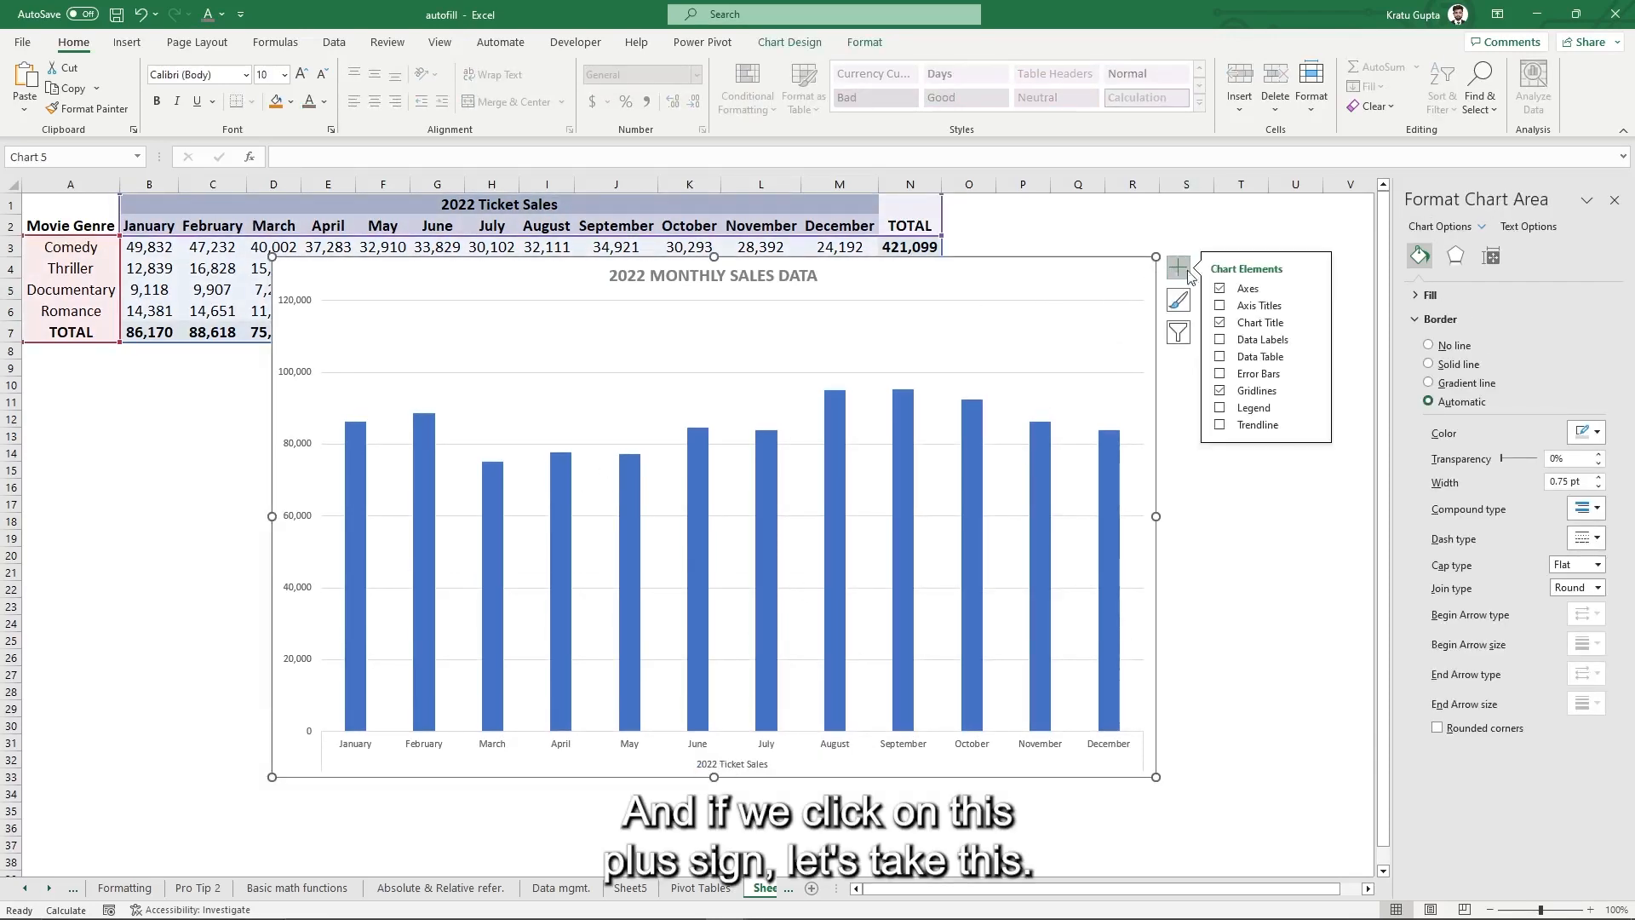
left_click(1220, 306)
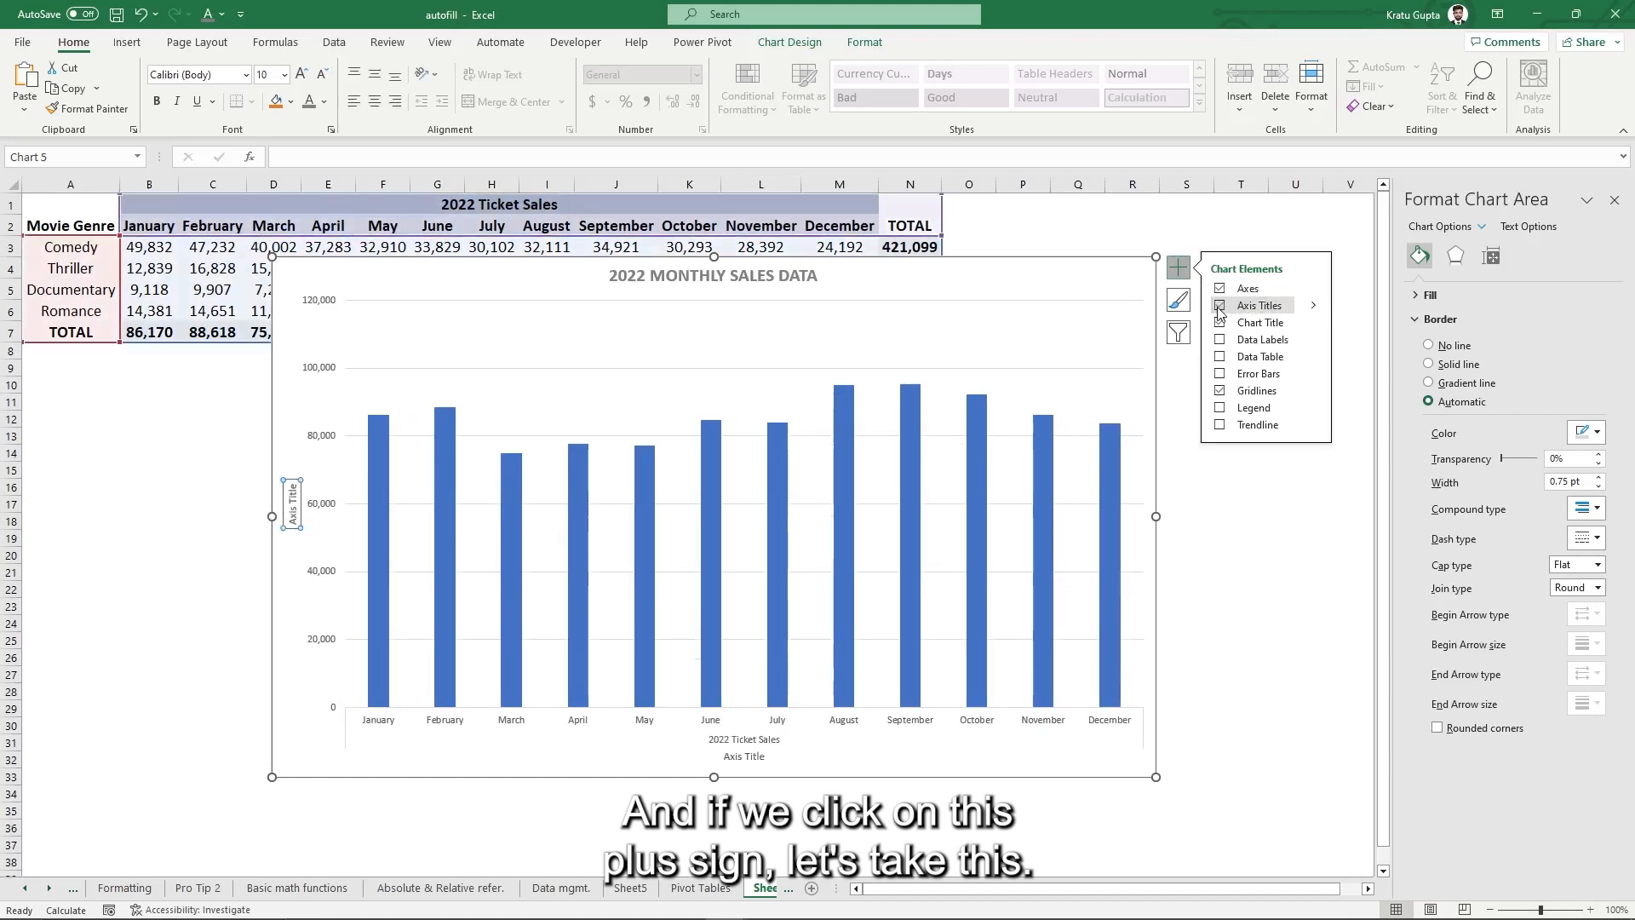
double_click(293, 504)
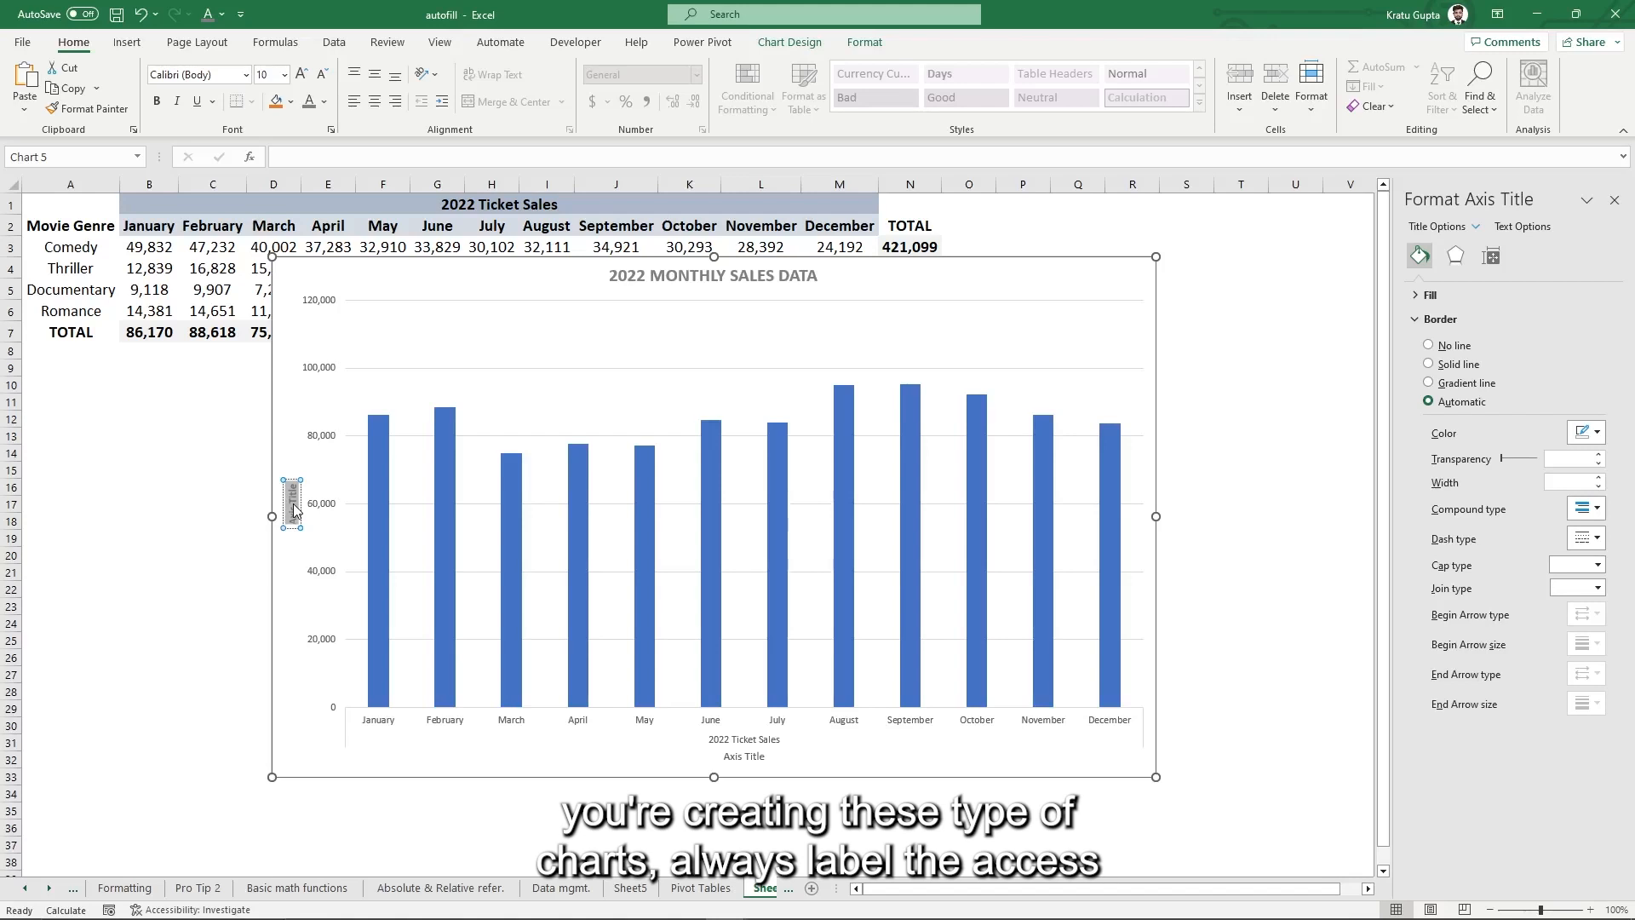
- Set the vertical axis title to SALES VOLUME ($) in bold
type("SALES")
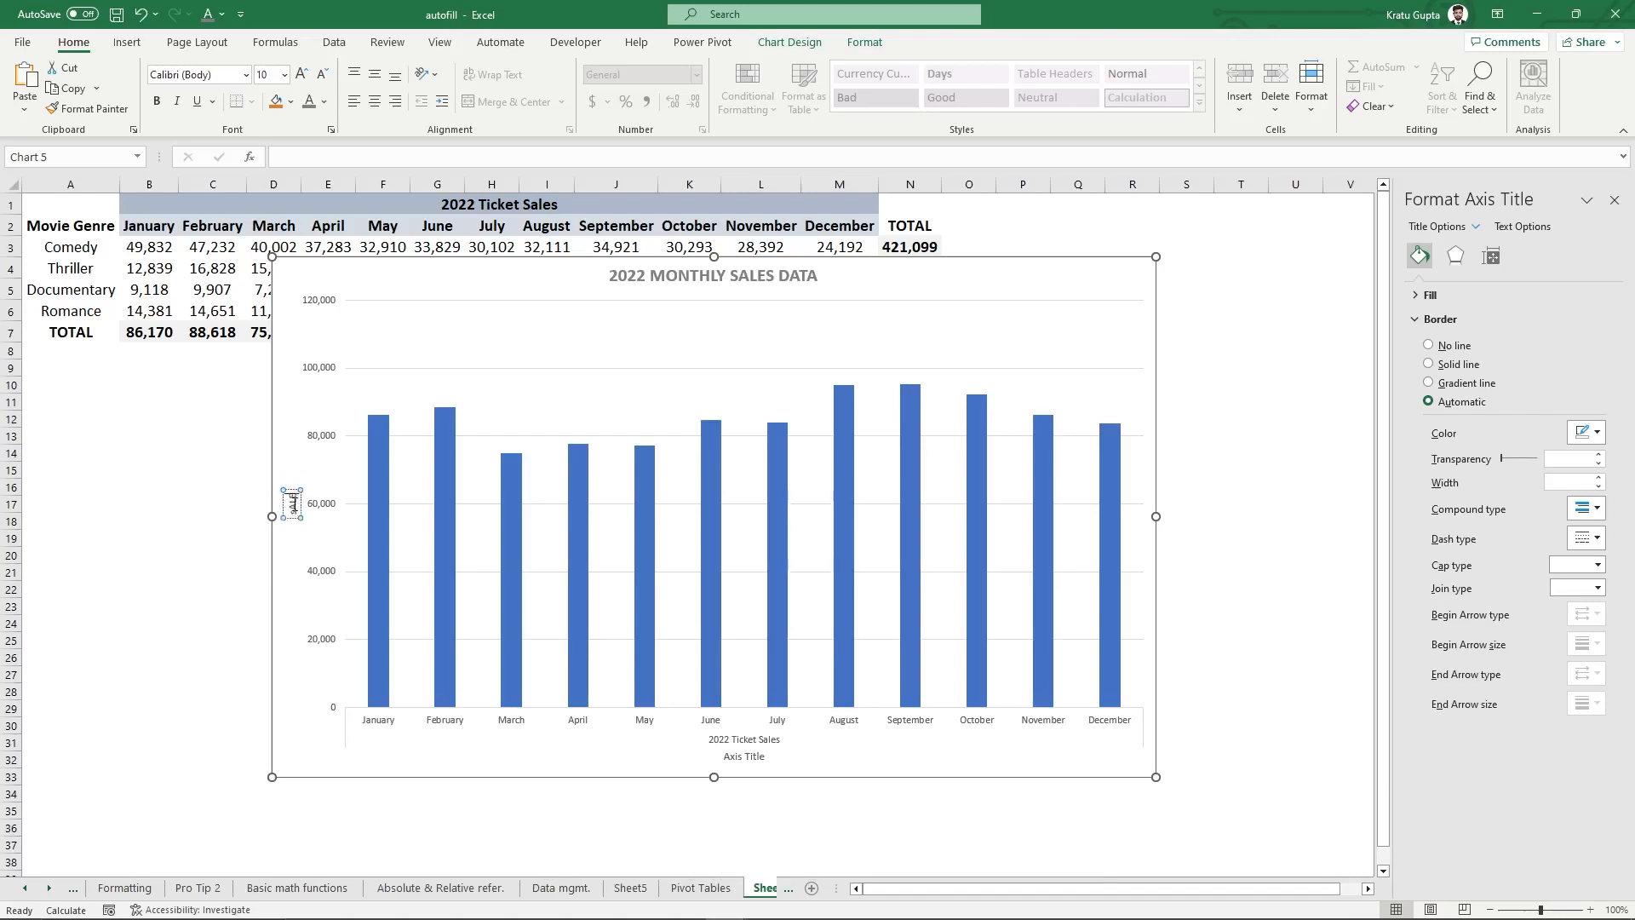
type(" VOLUME ($)")
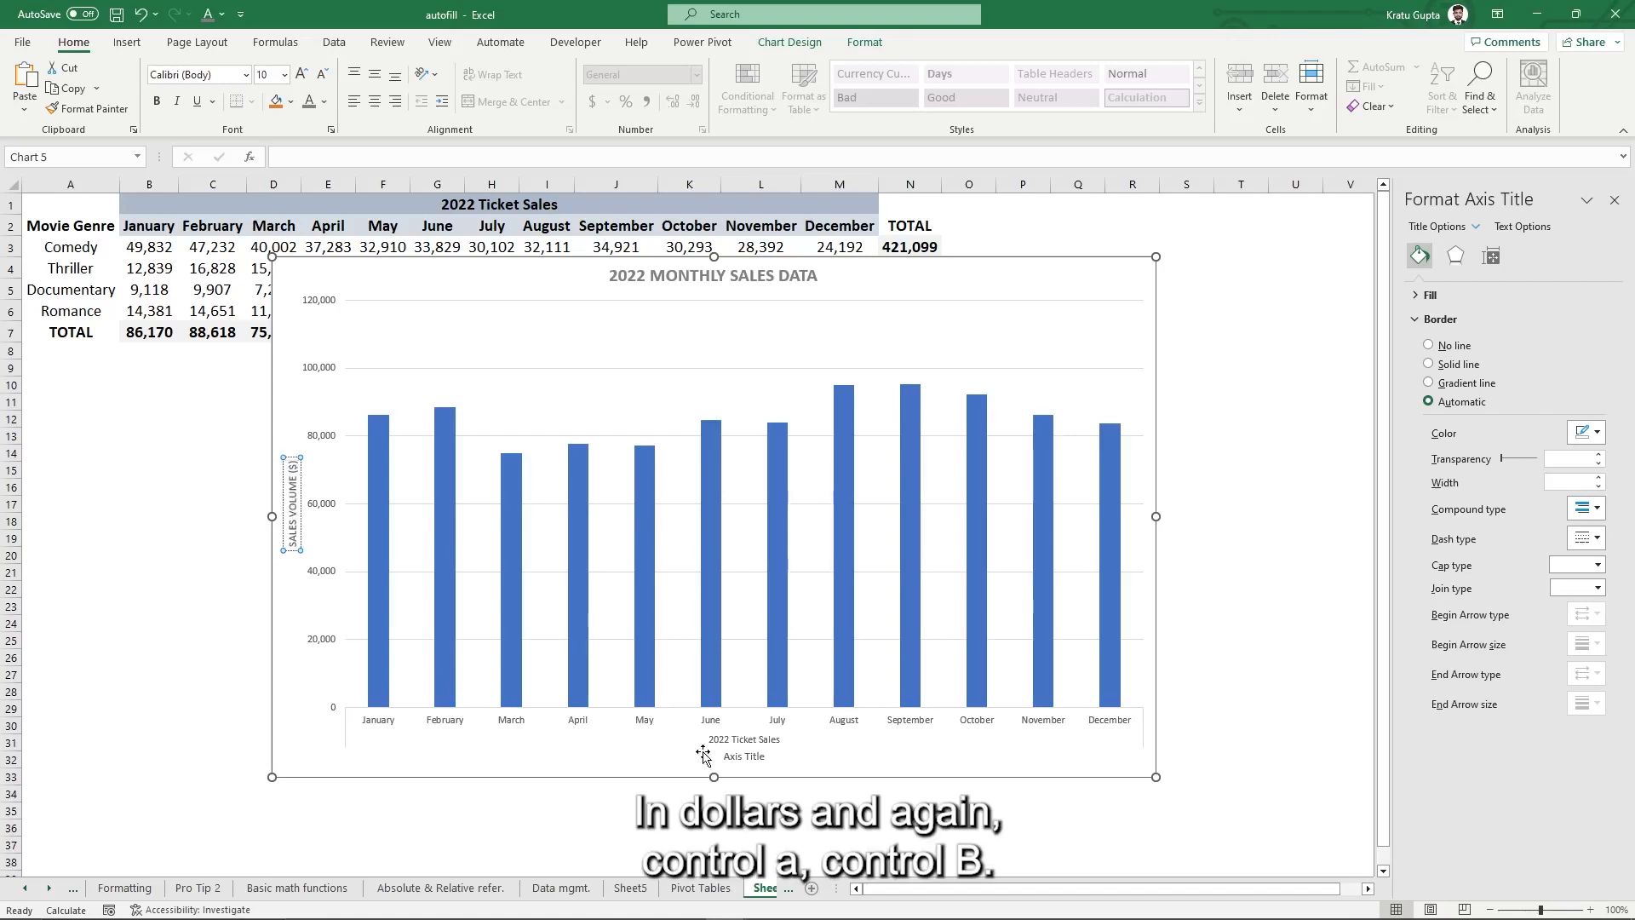
key("ctrl+a")
key("ctrl+b")
- Replace the horizontal axis title placeholder with MONTHS
left_click(747, 757)
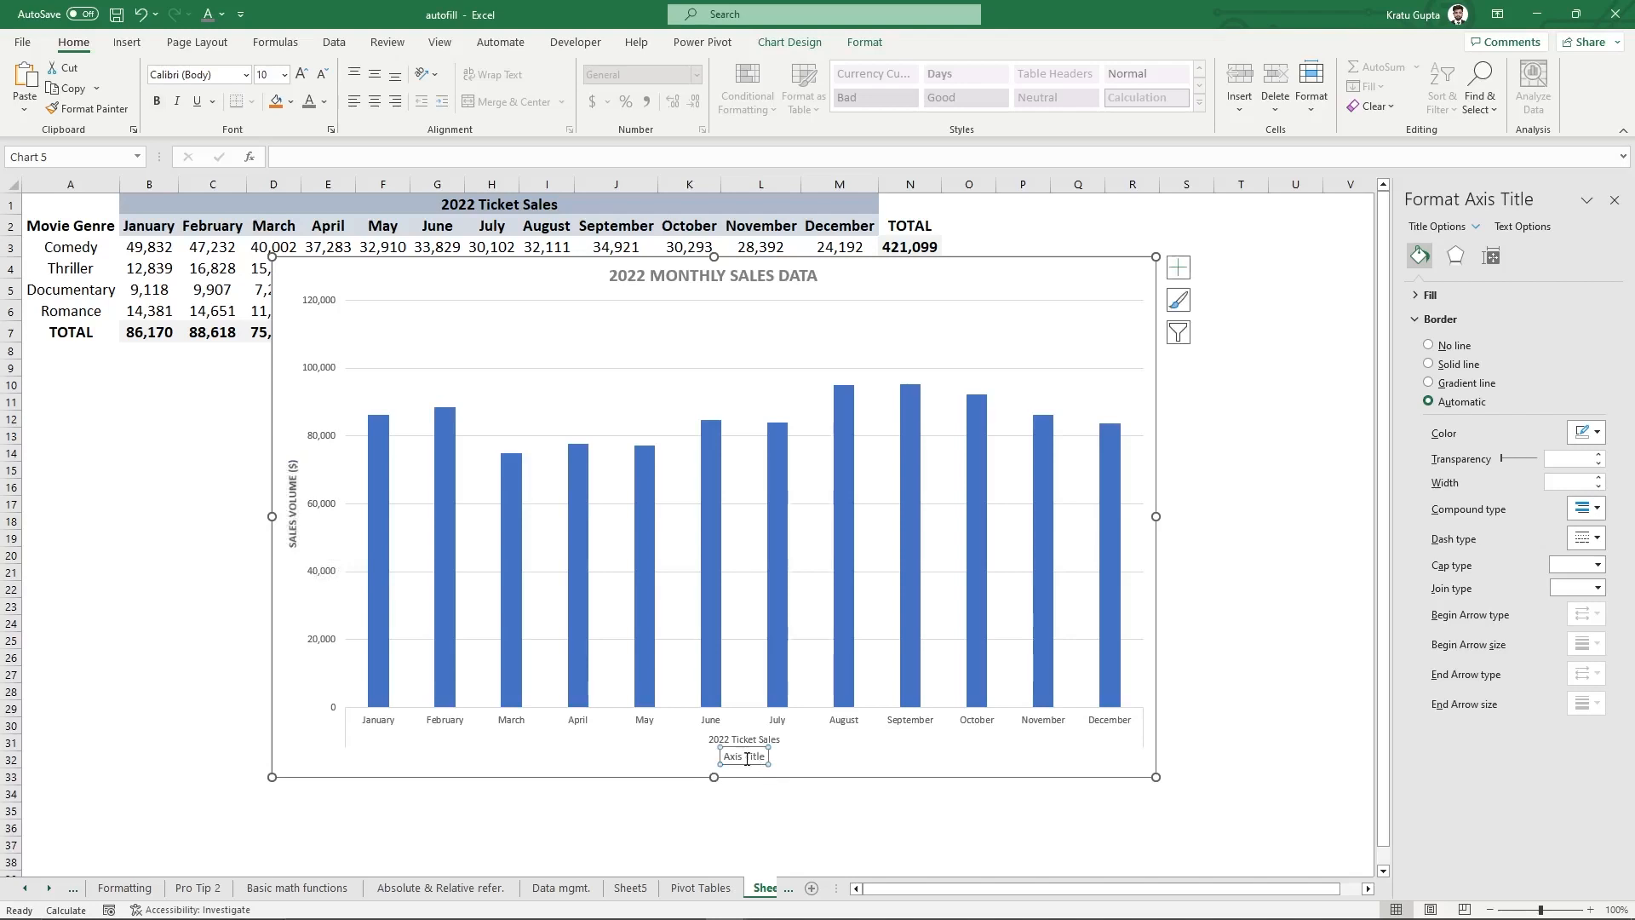
key("ctrl+a")
type("MONTHS")
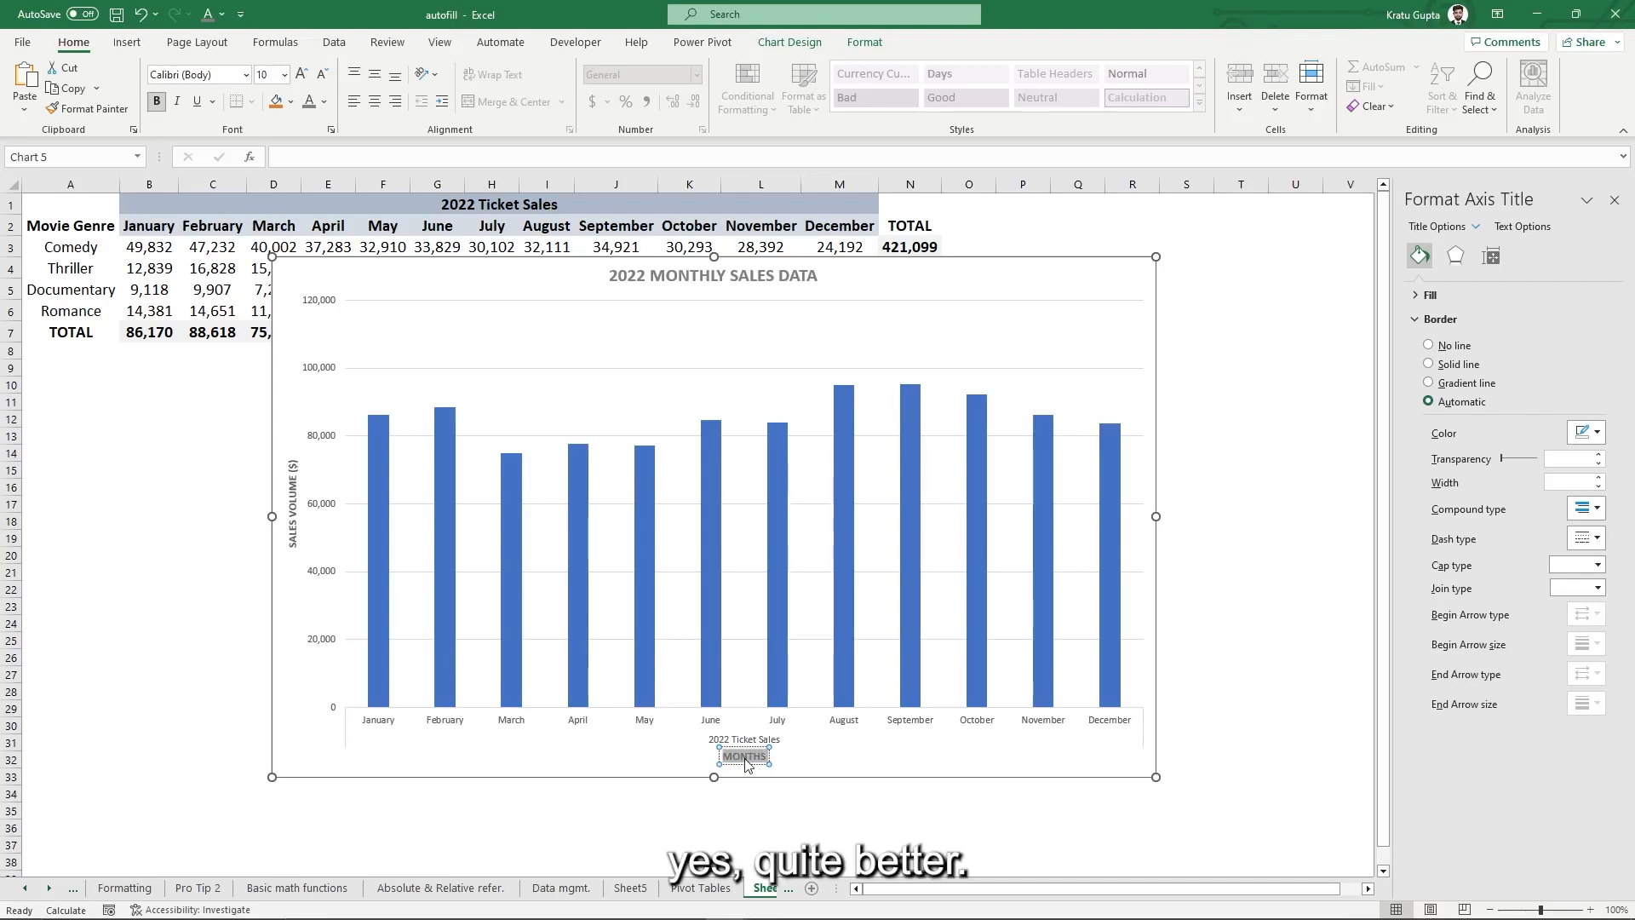
left_click(1262, 587)
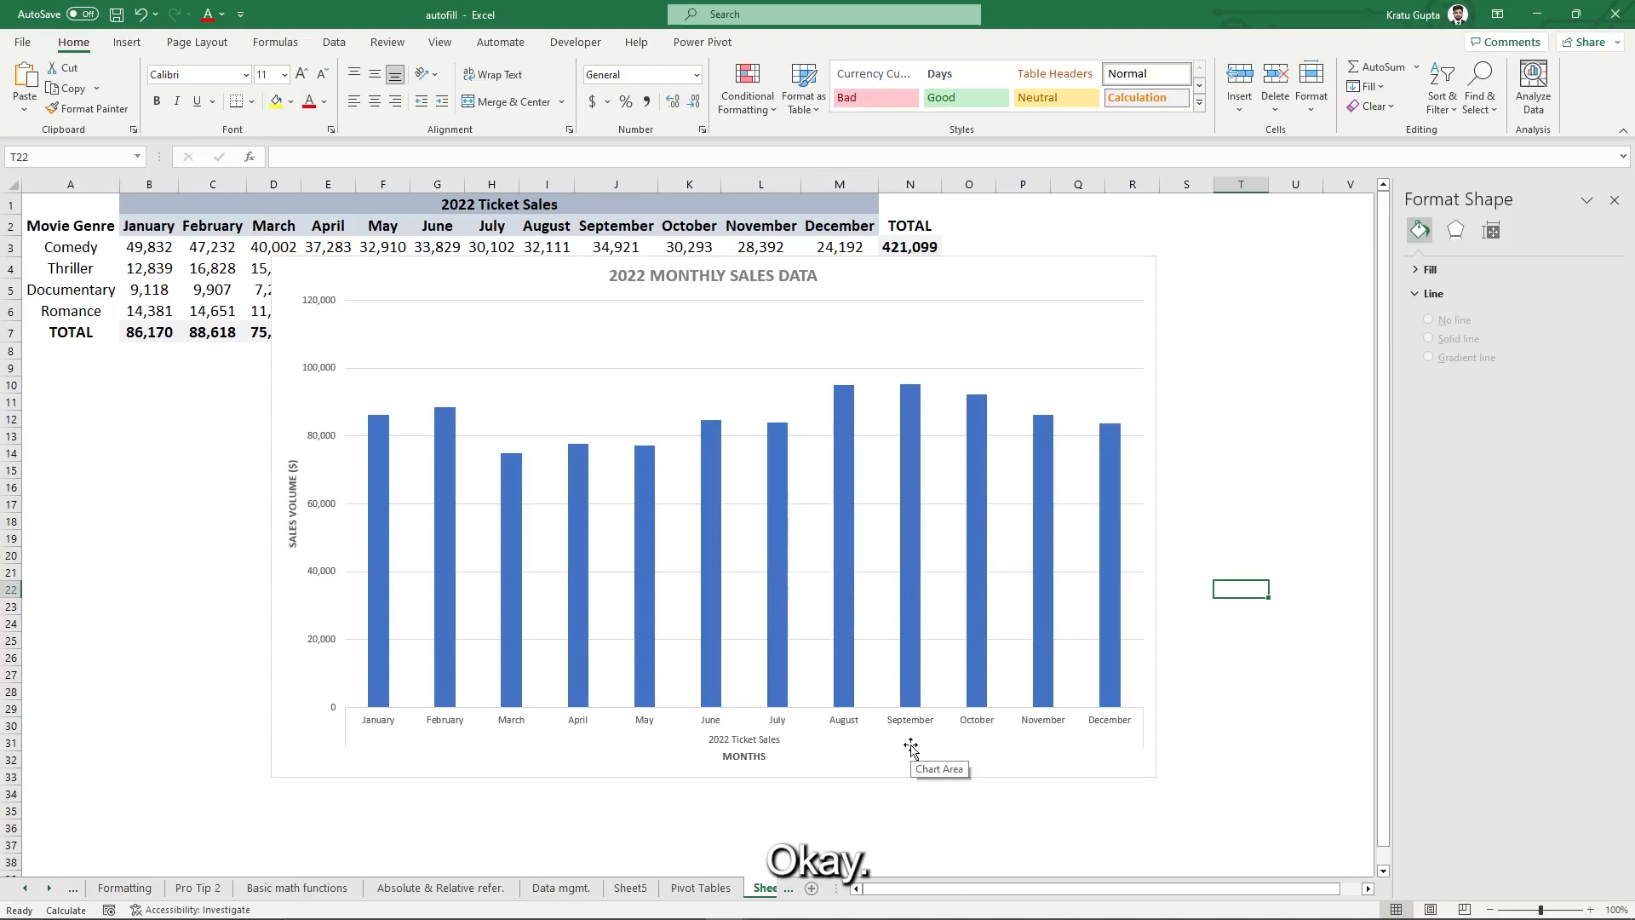
- Reposition the chart down and left so the month header row through TOTAL is uncovered
left_click(914, 290)
left_click_drag(1063, 285, 1046, 245)
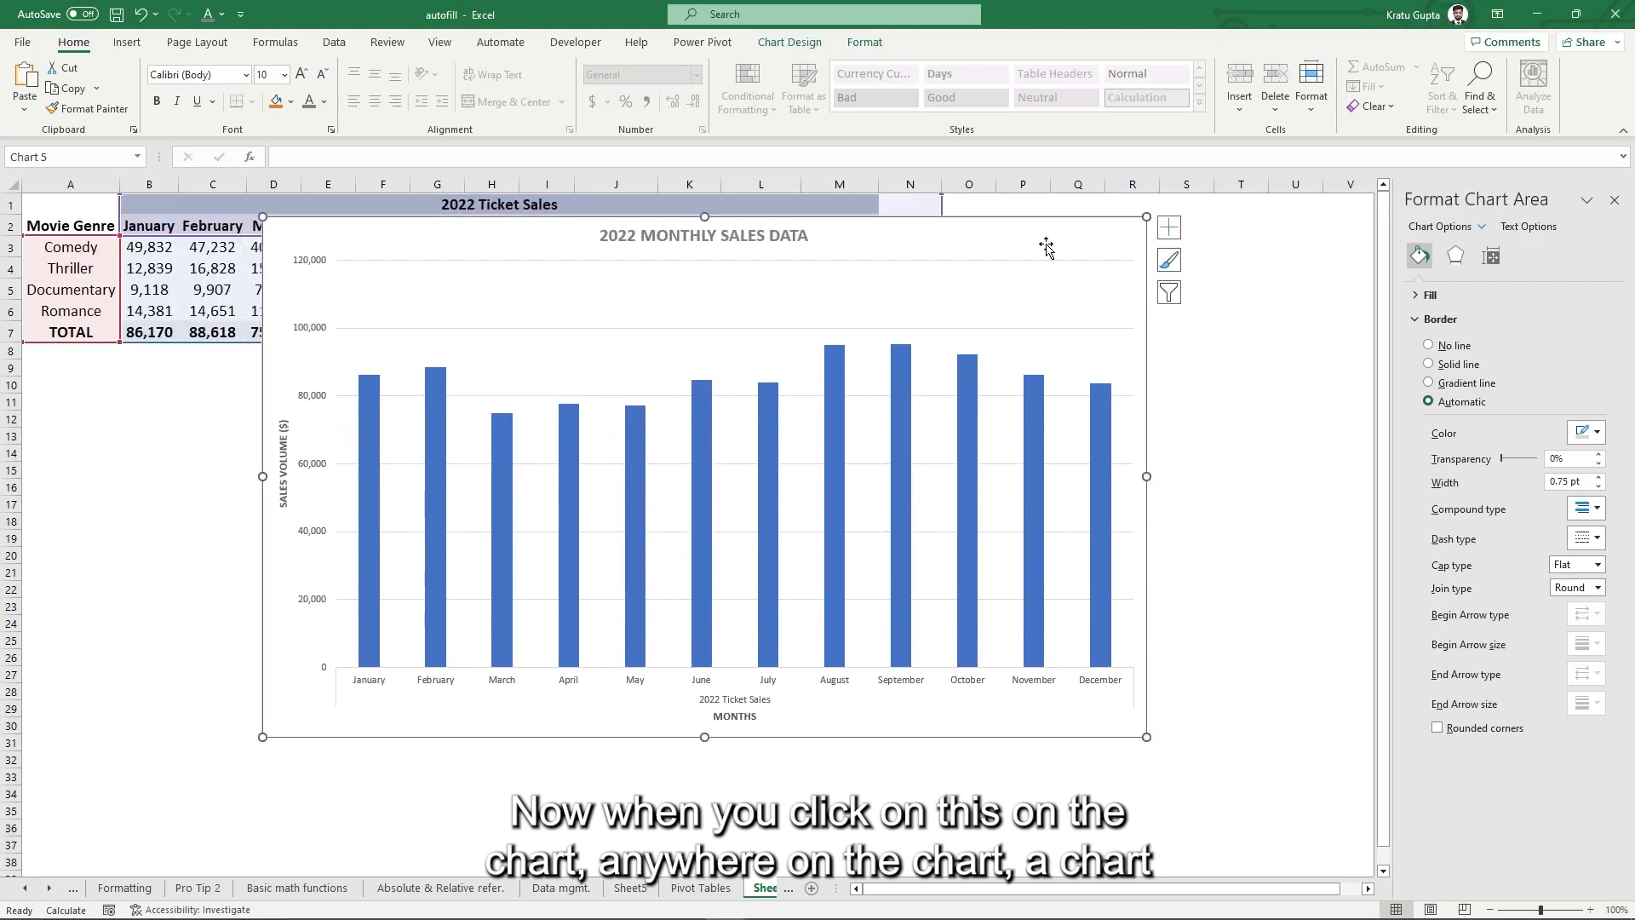
left_click(784, 41)
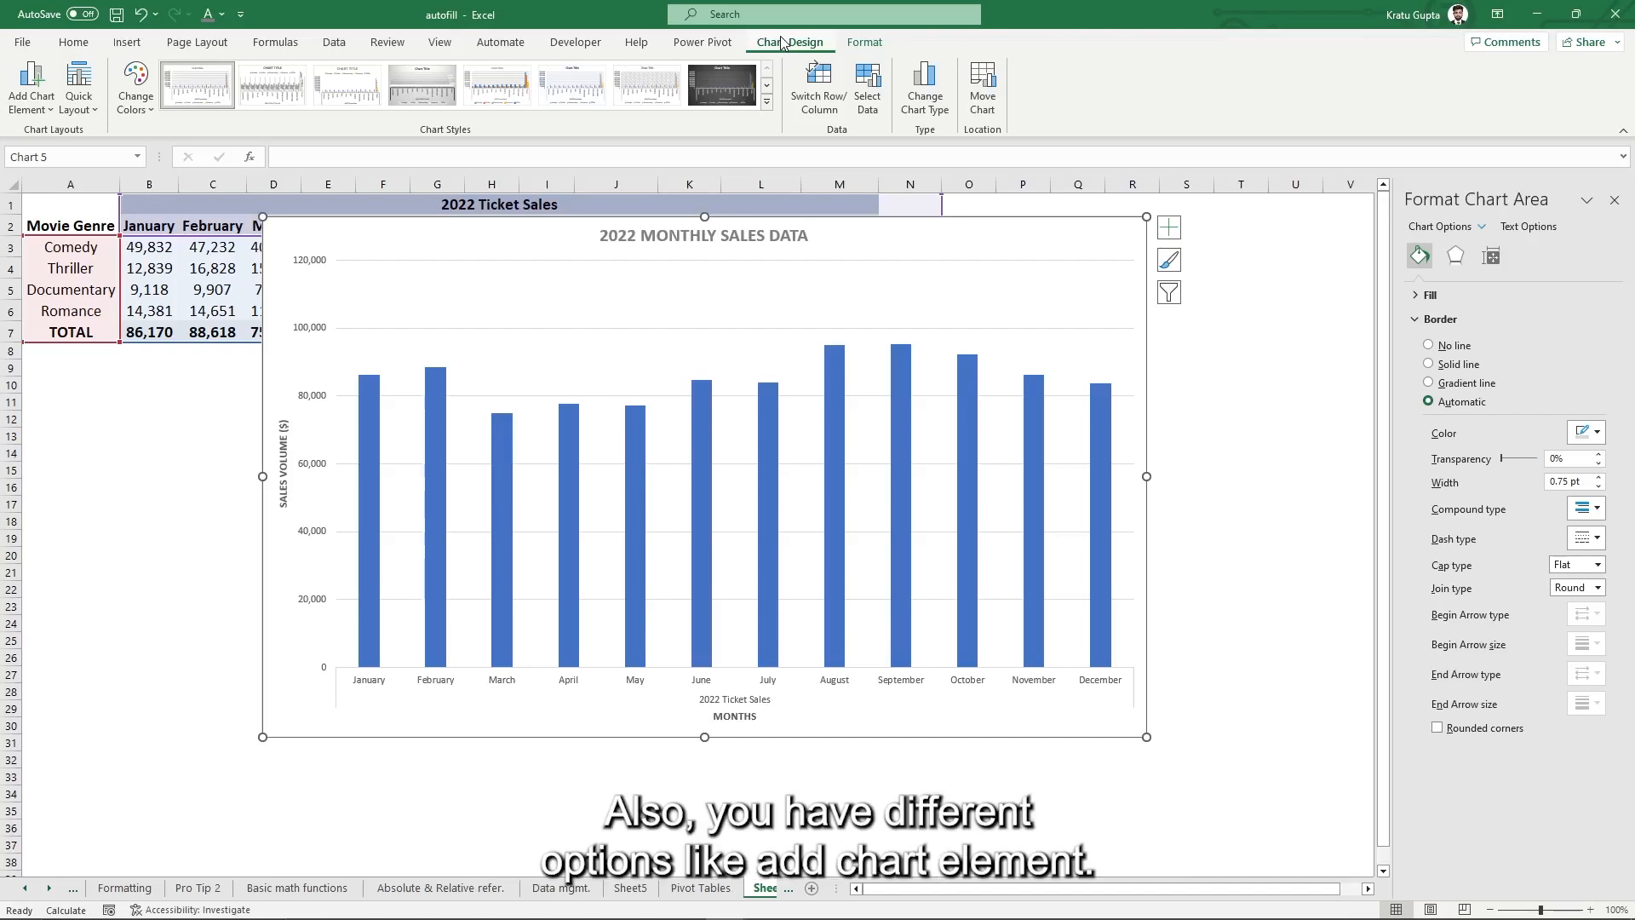
left_click(28, 85)
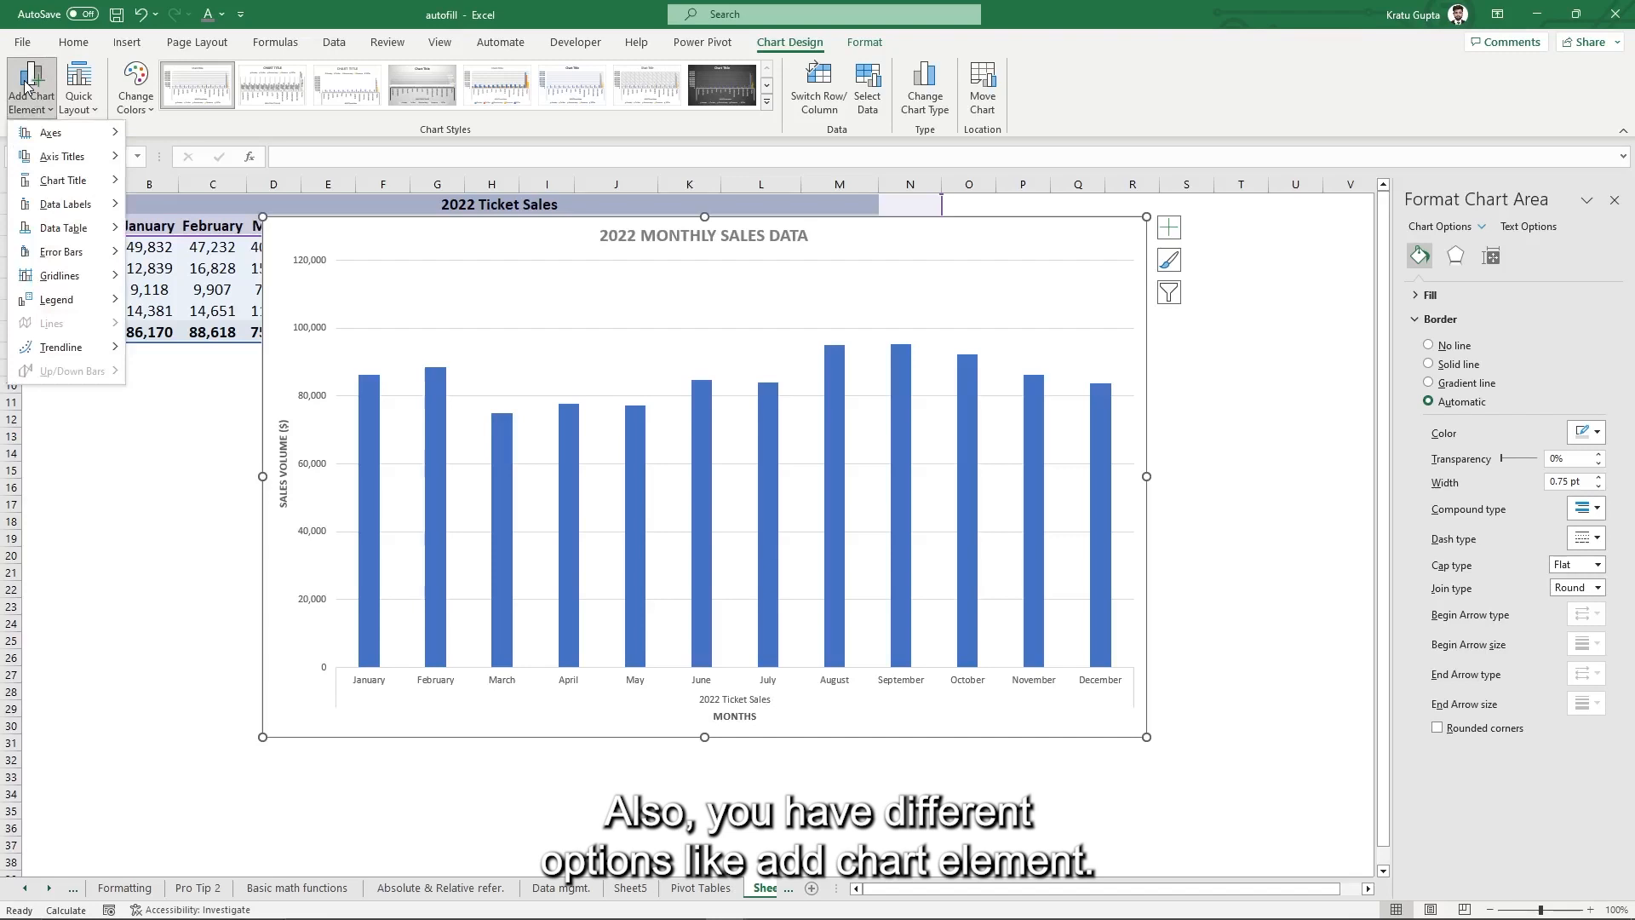
left_click(474, 128)
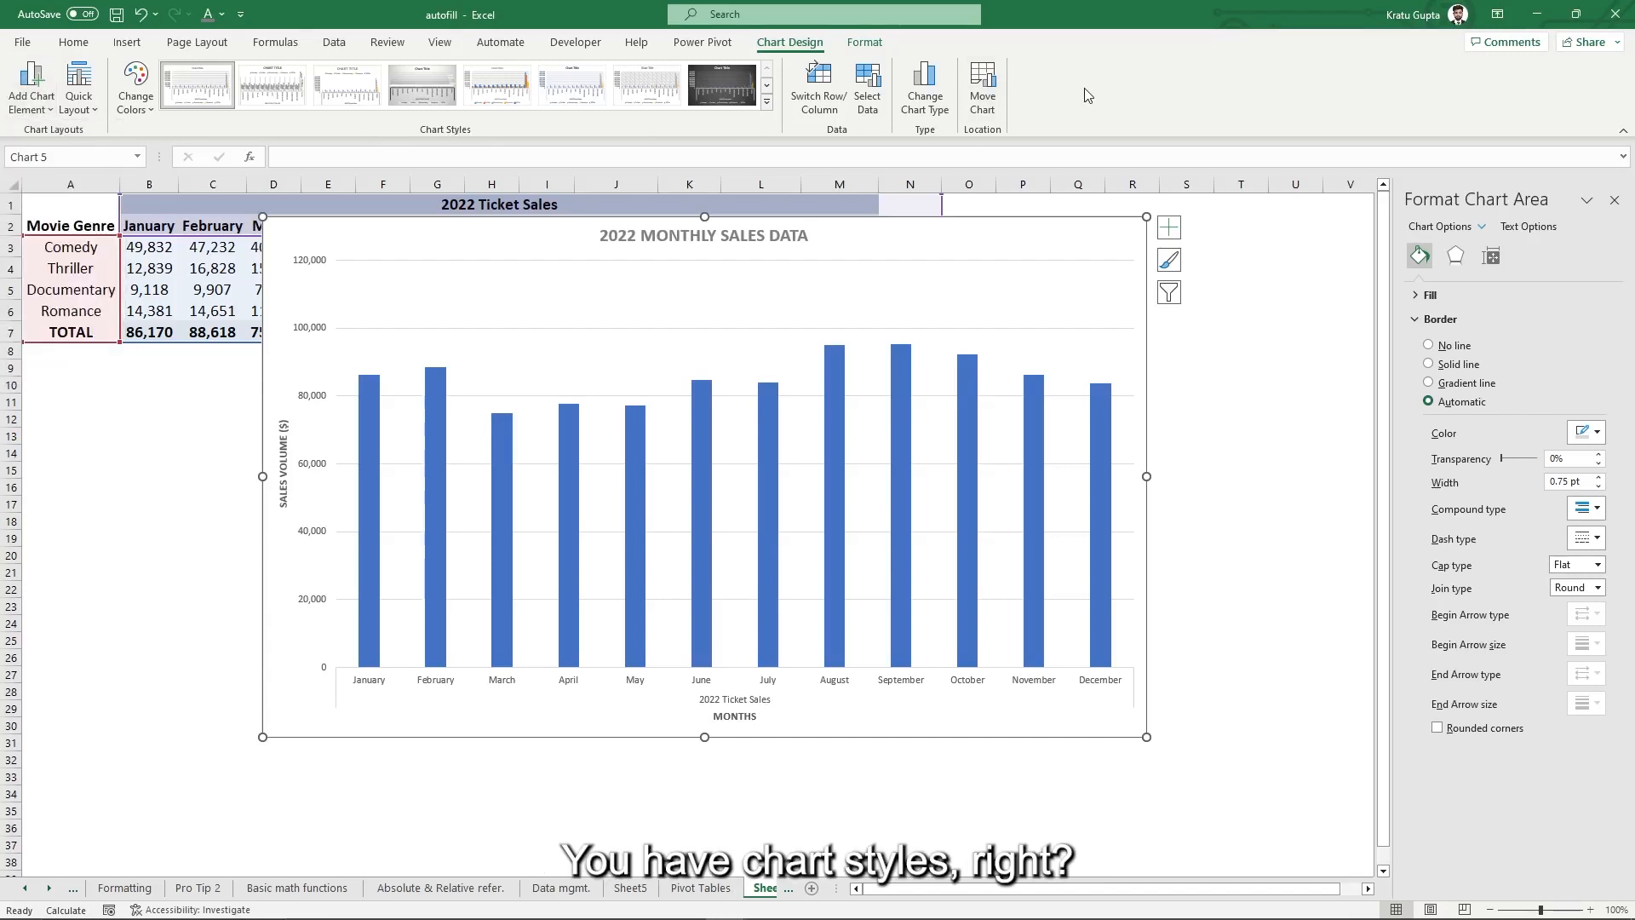
left_click_drag(852, 248, 832, 269)
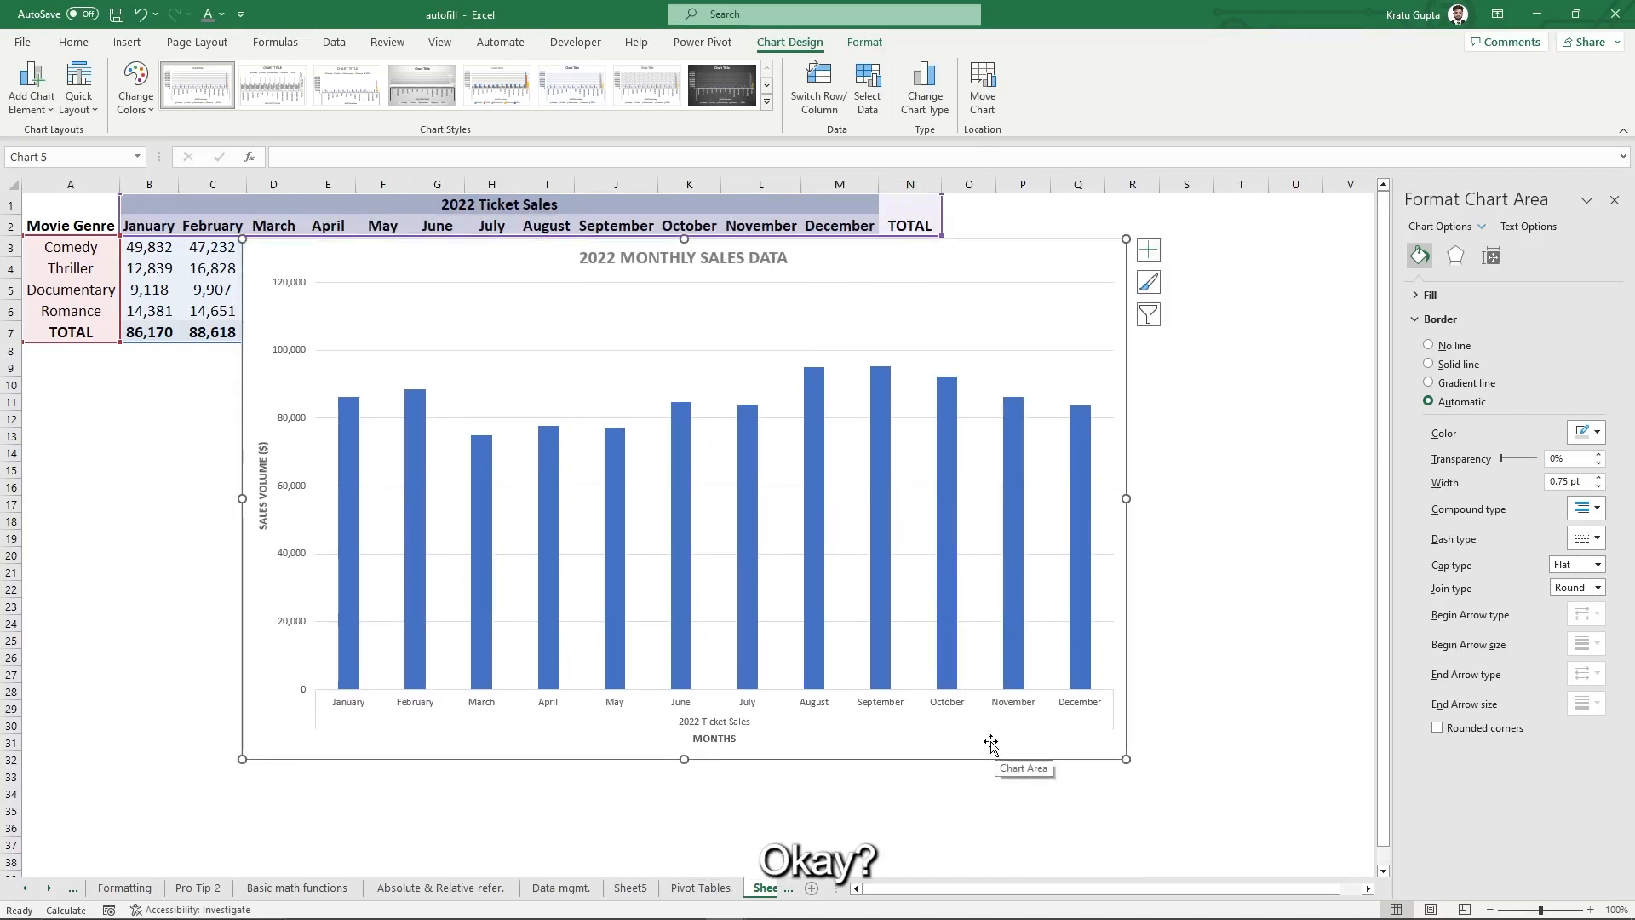
- Give the TOTAL series columns a solid light grey fill at 28% transparency
left_click(815, 489)
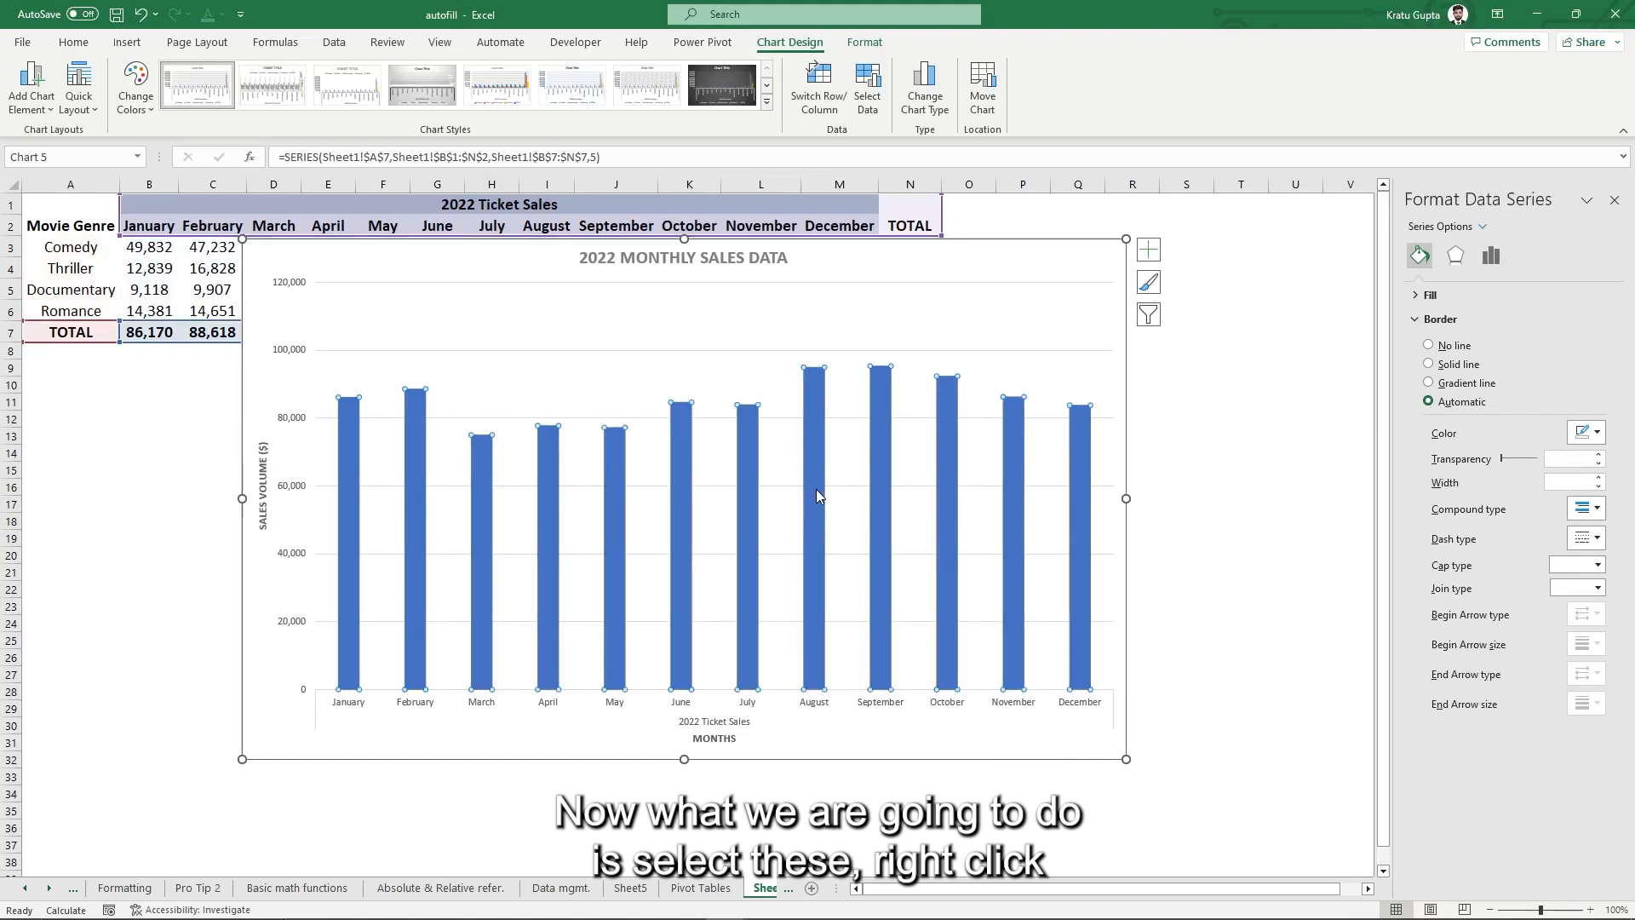
right_click(816, 490)
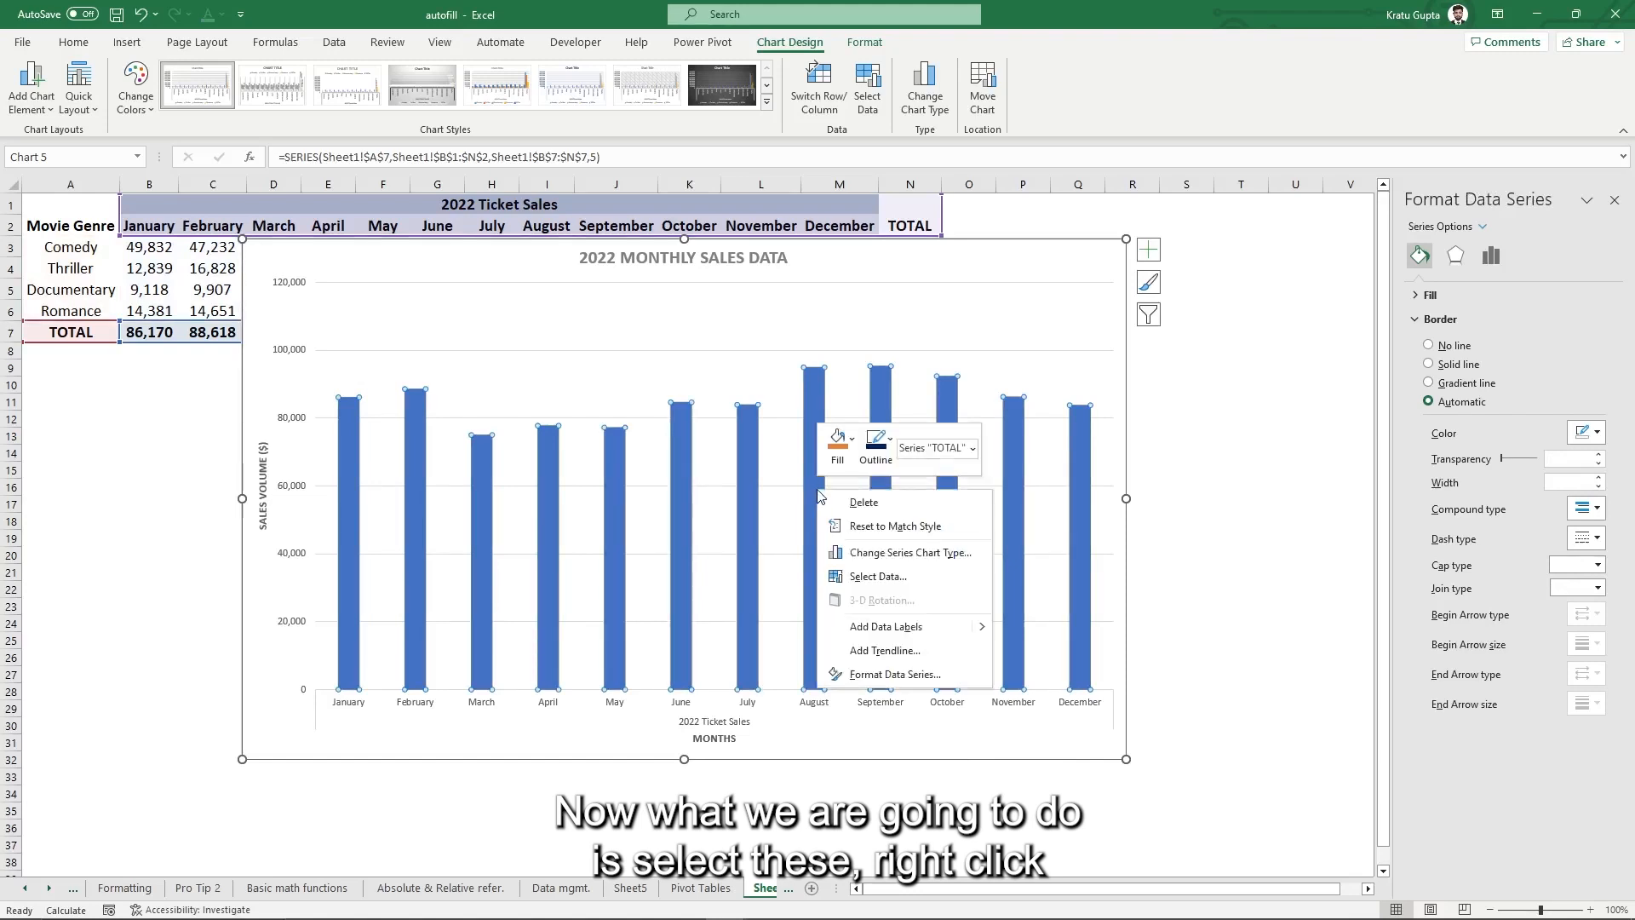
left_click(886, 674)
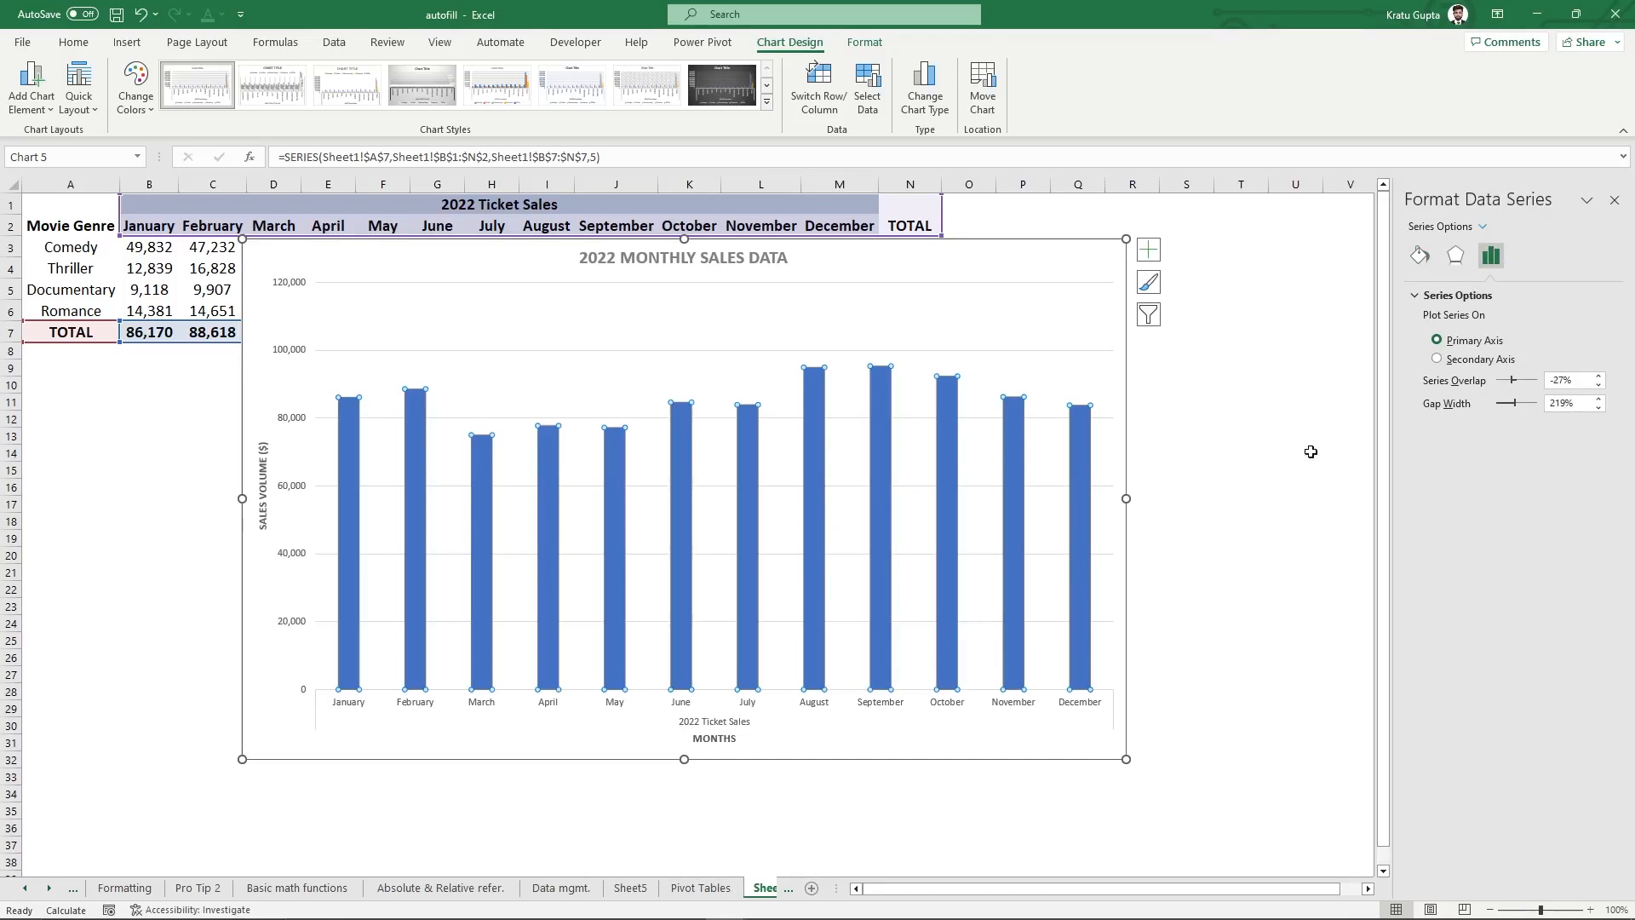
left_click(1419, 255)
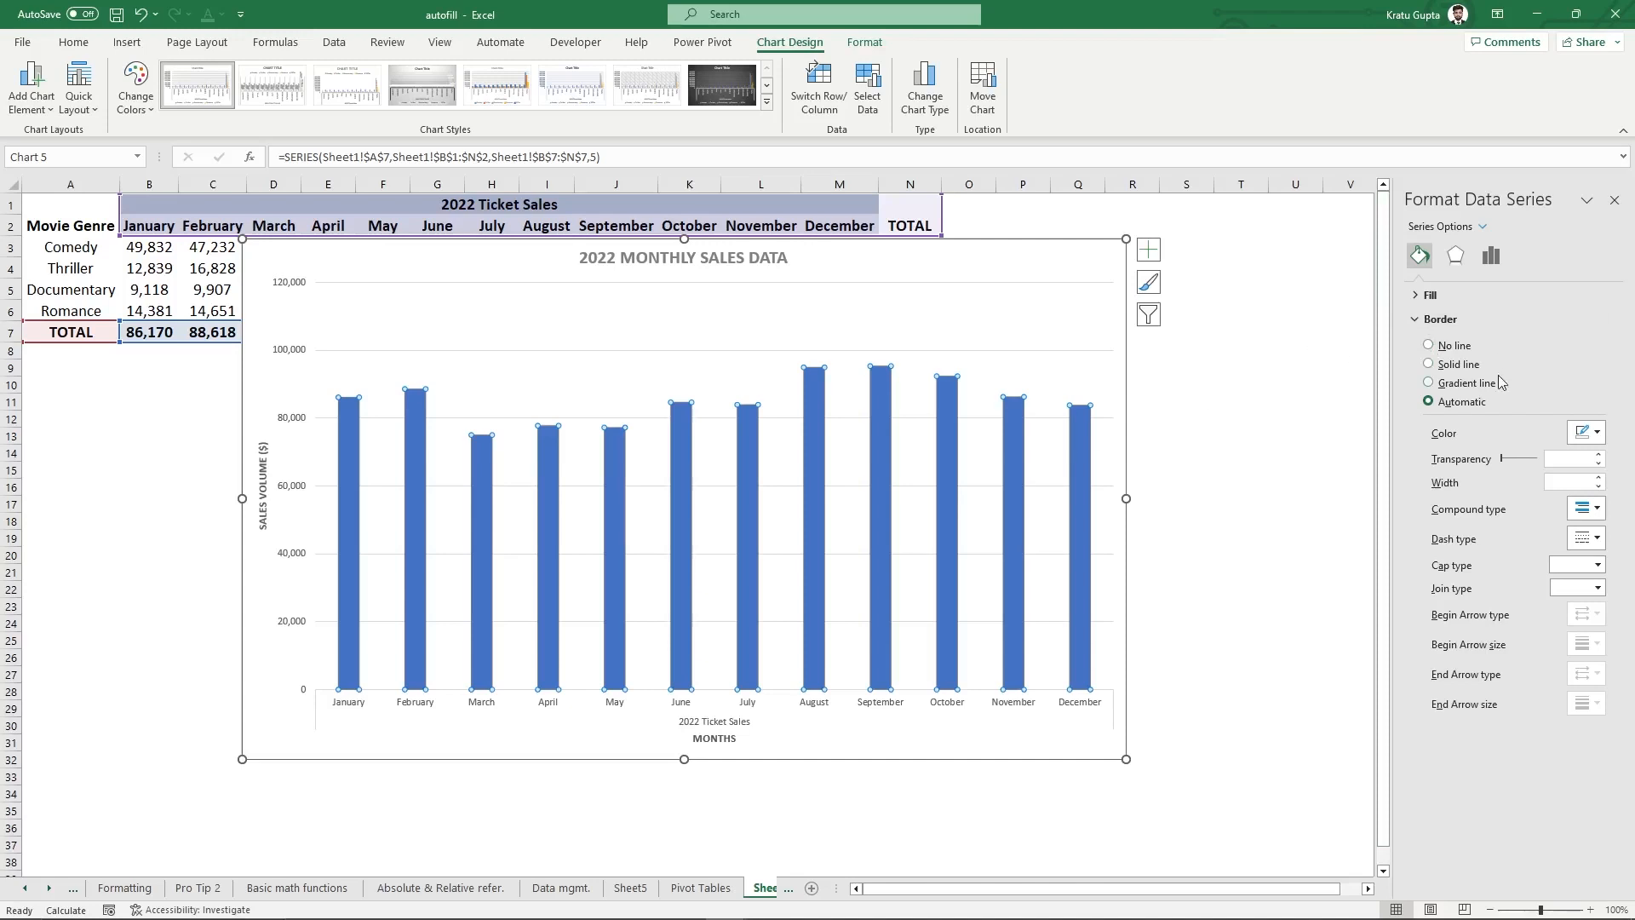
left_click(1430, 294)
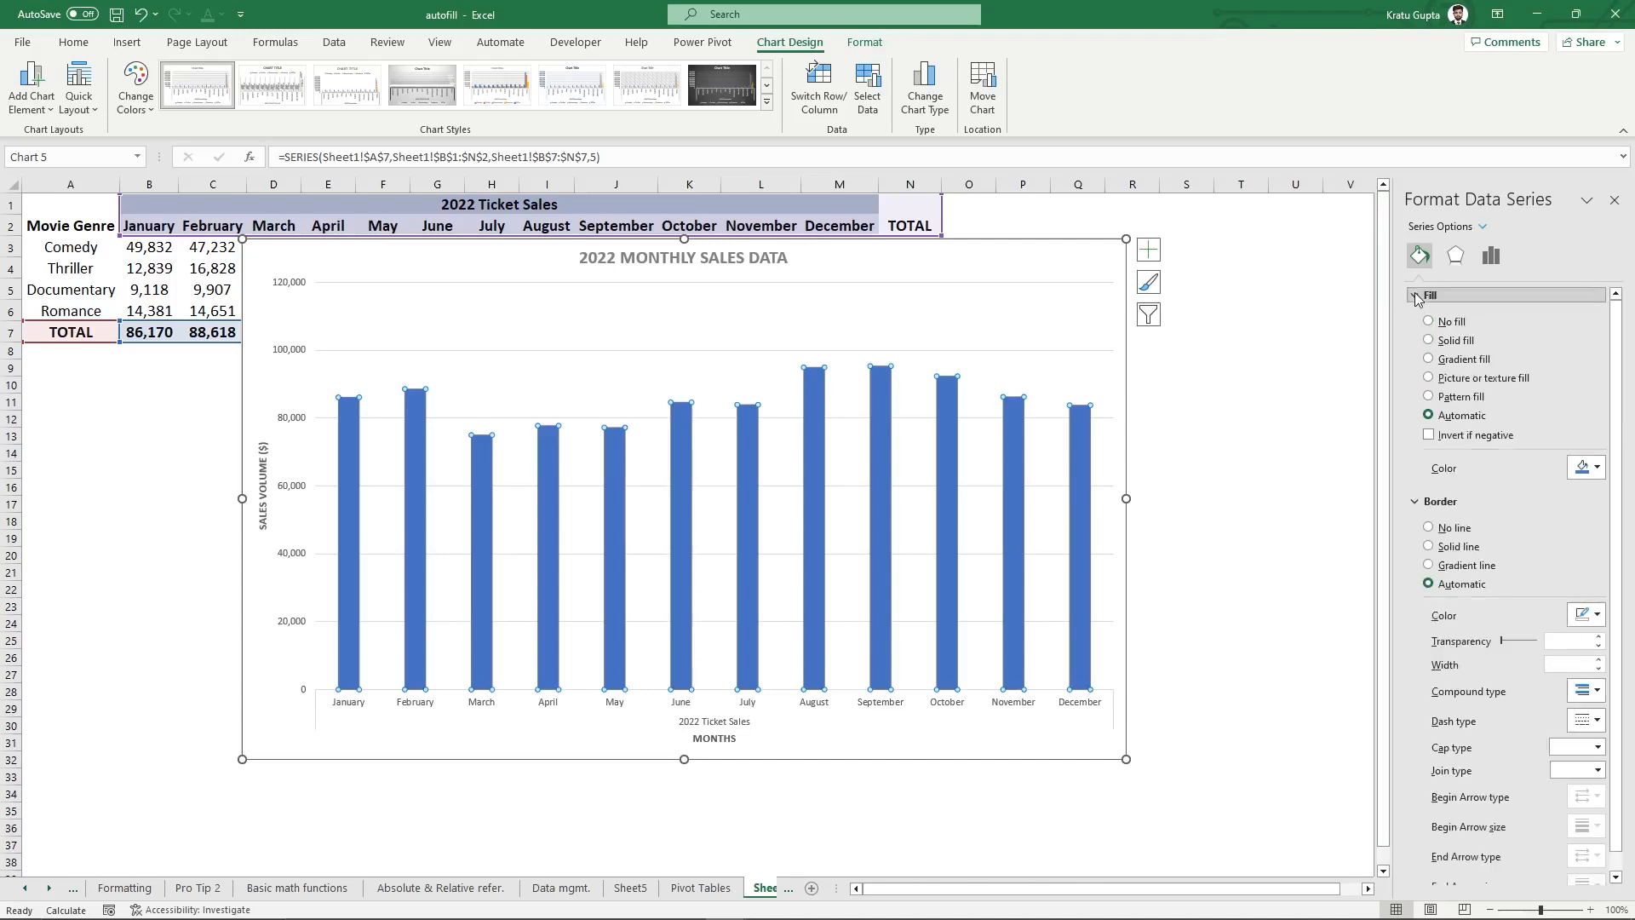
left_click(1430, 341)
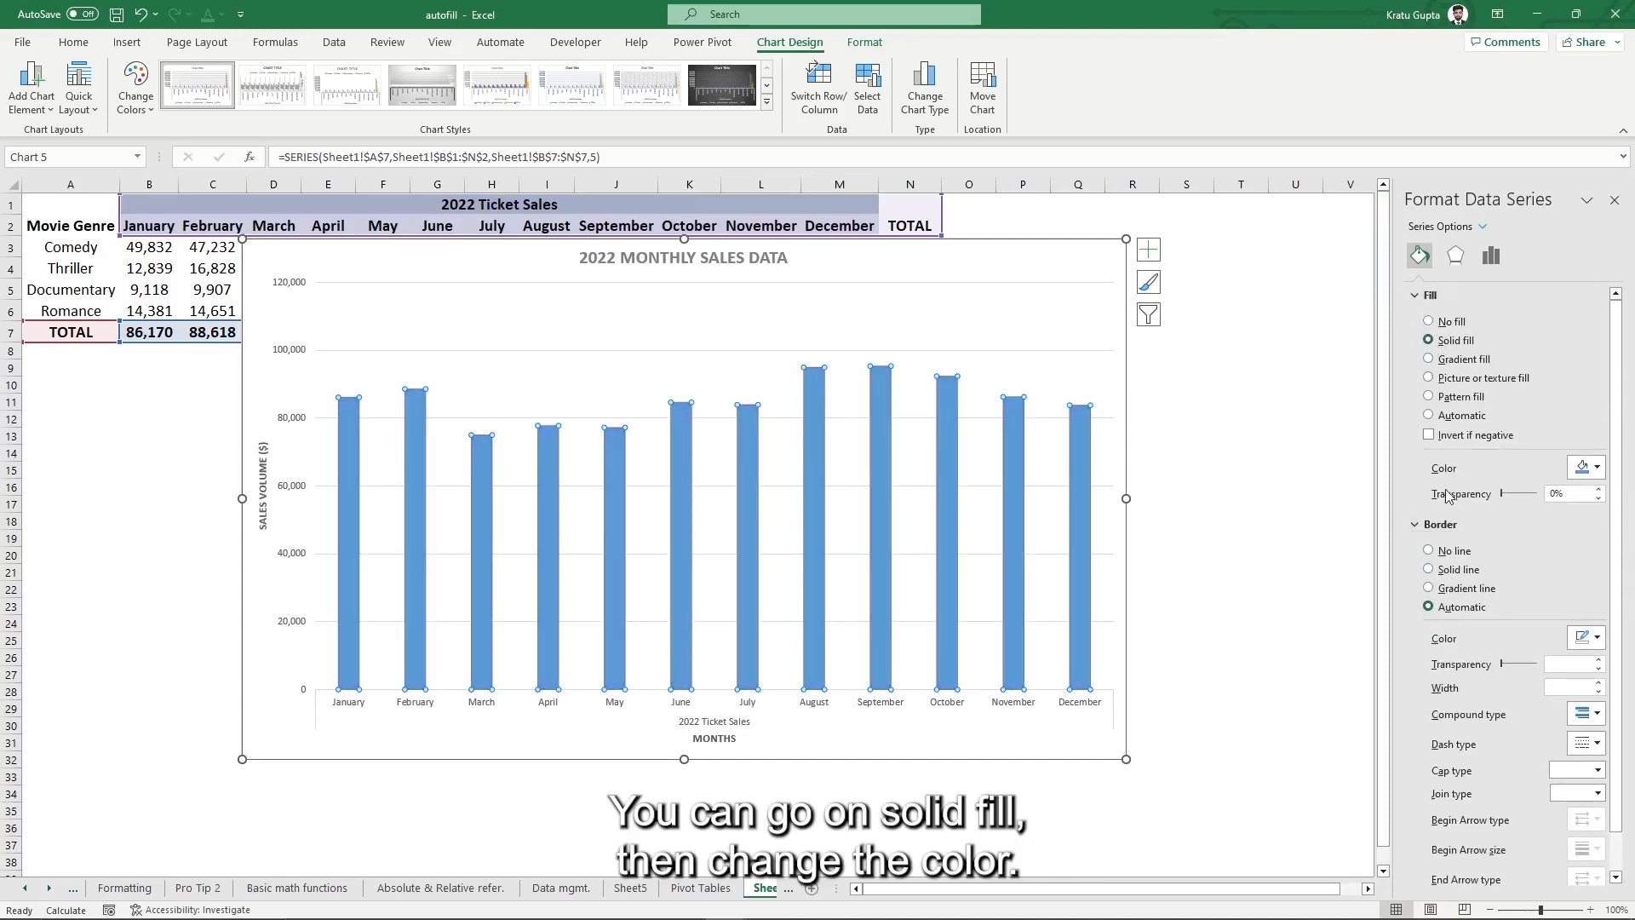
left_click(1585, 467)
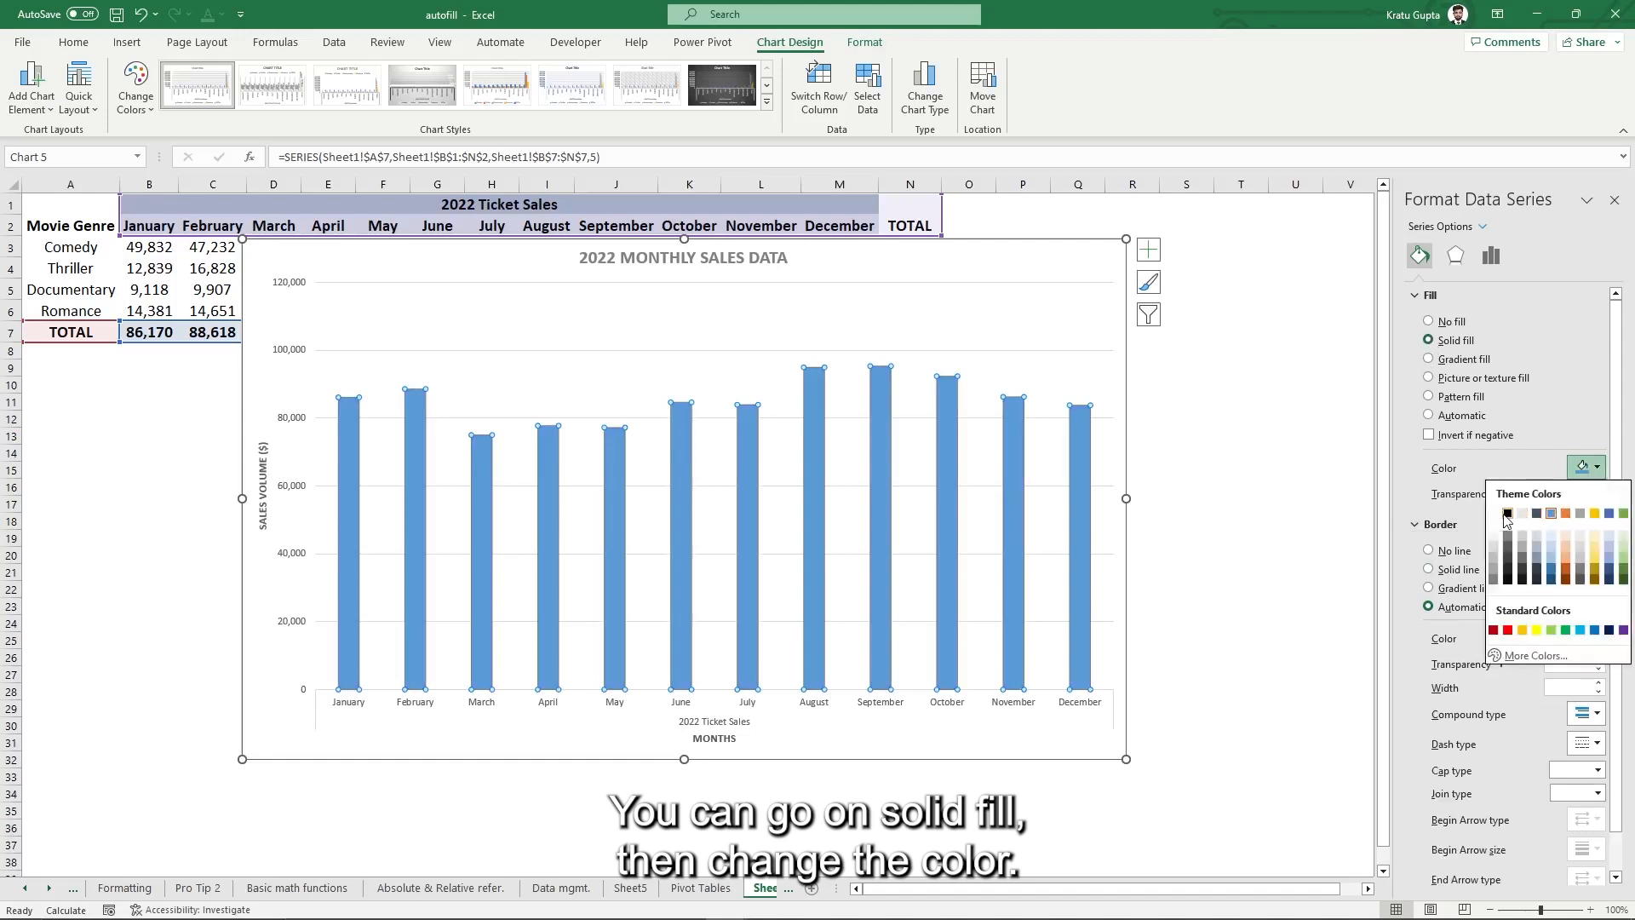
left_click(1505, 515)
left_click(1585, 467)
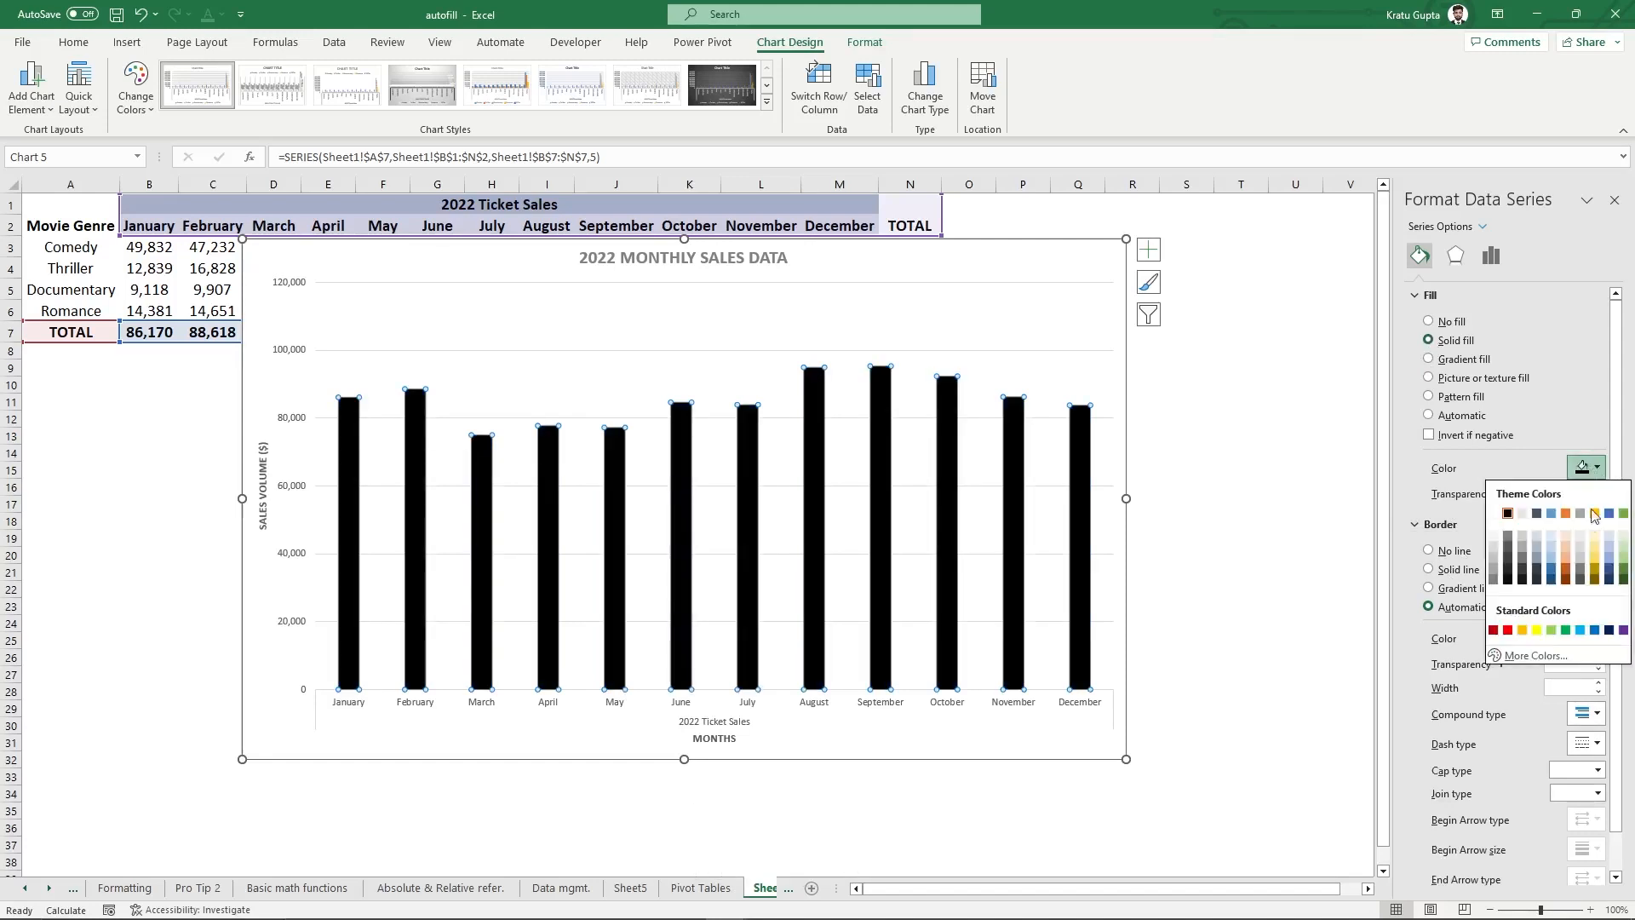
left_click(1576, 555)
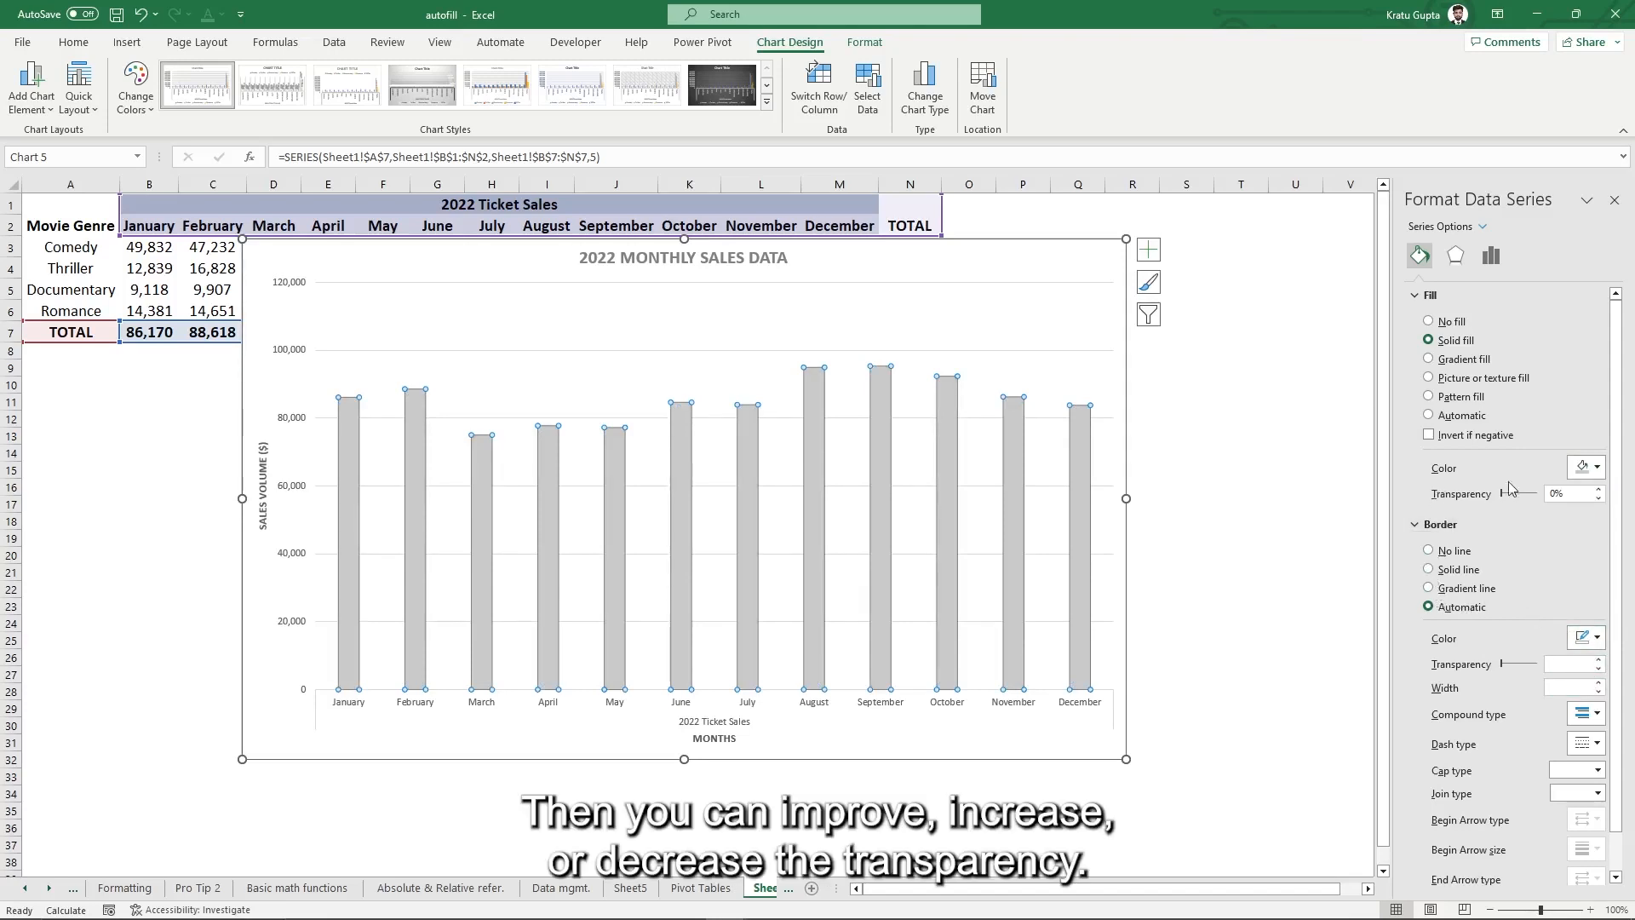
left_click_drag(1500, 493, 1510, 496)
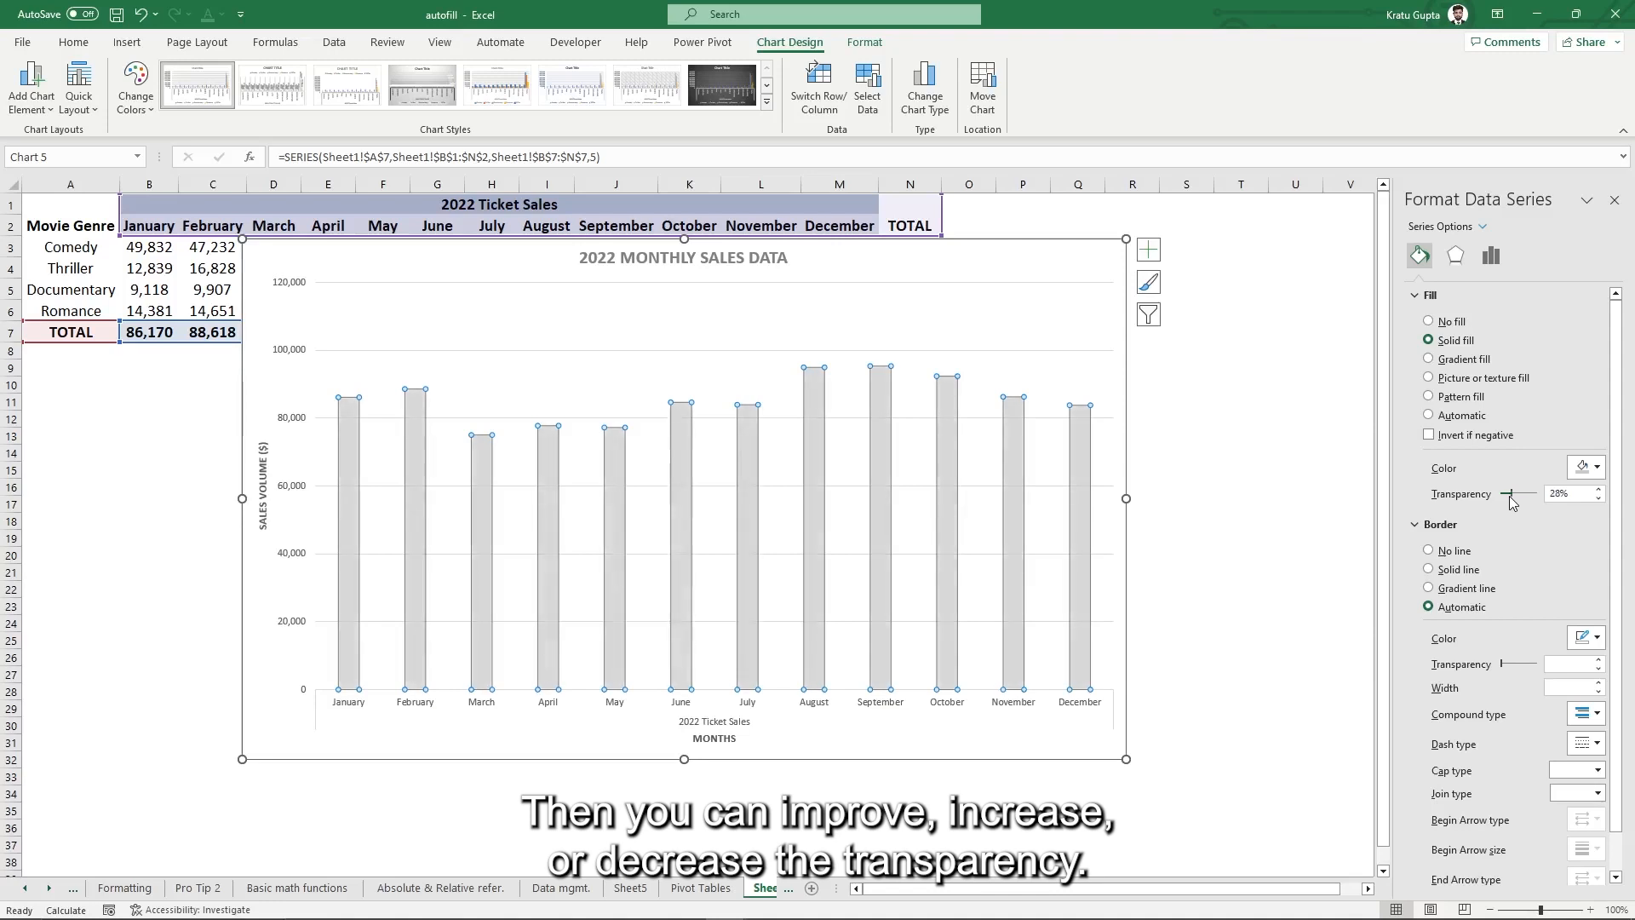
left_click(1455, 255)
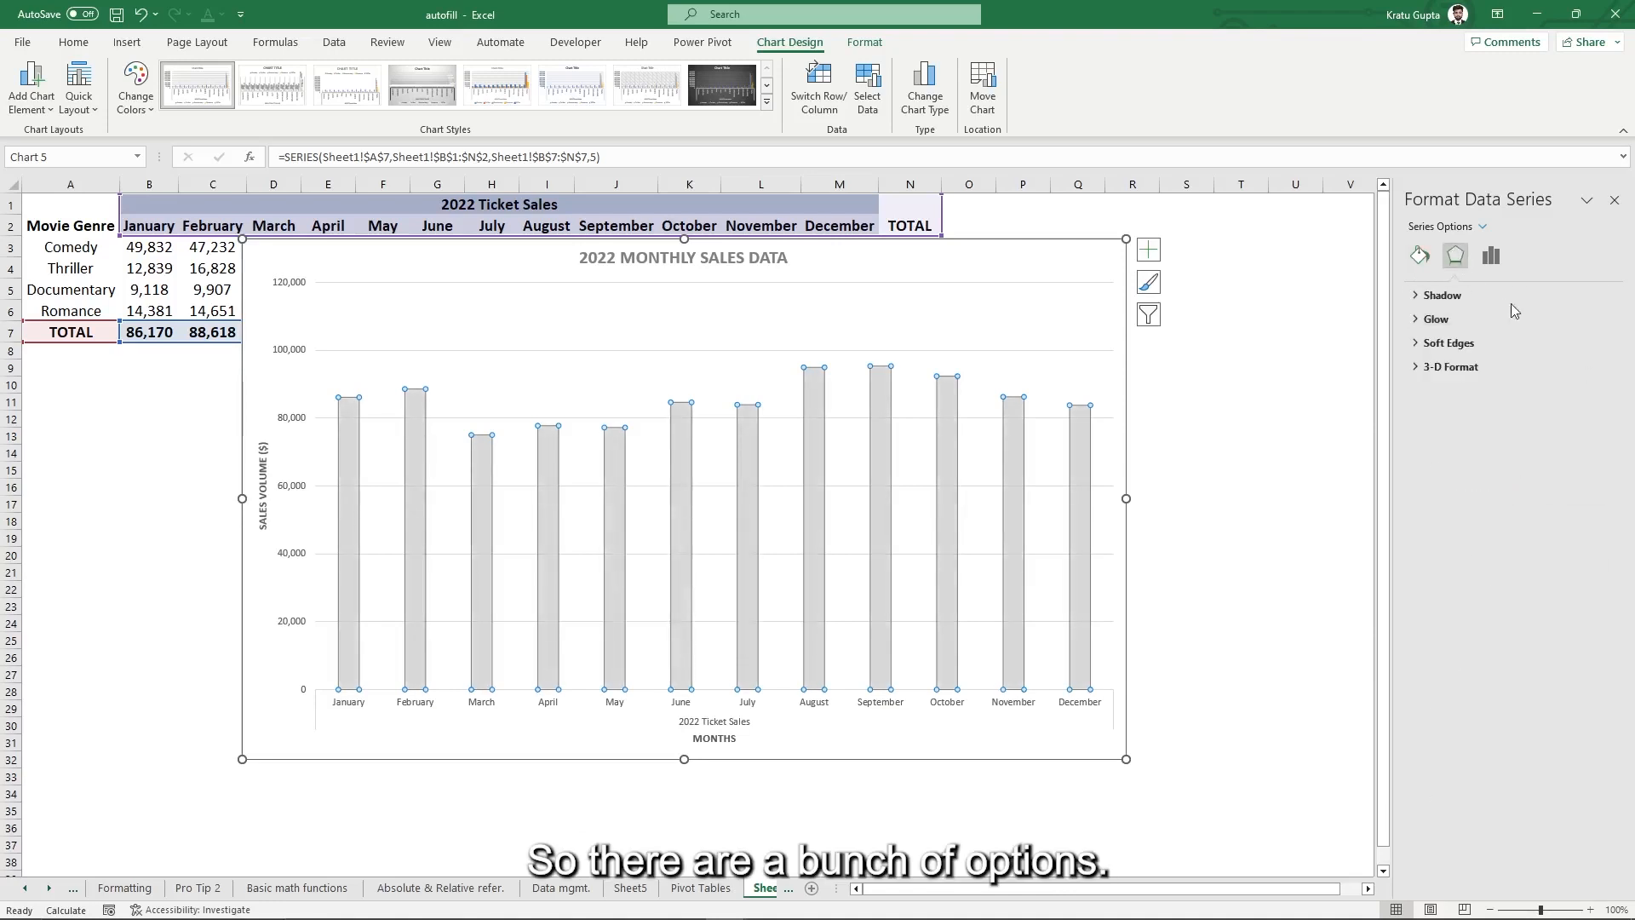
- Apply an outer drop shadow to the bars with 5 pt blur, 99% size and 61% transparency
left_click(1437, 319)
left_click(1441, 294)
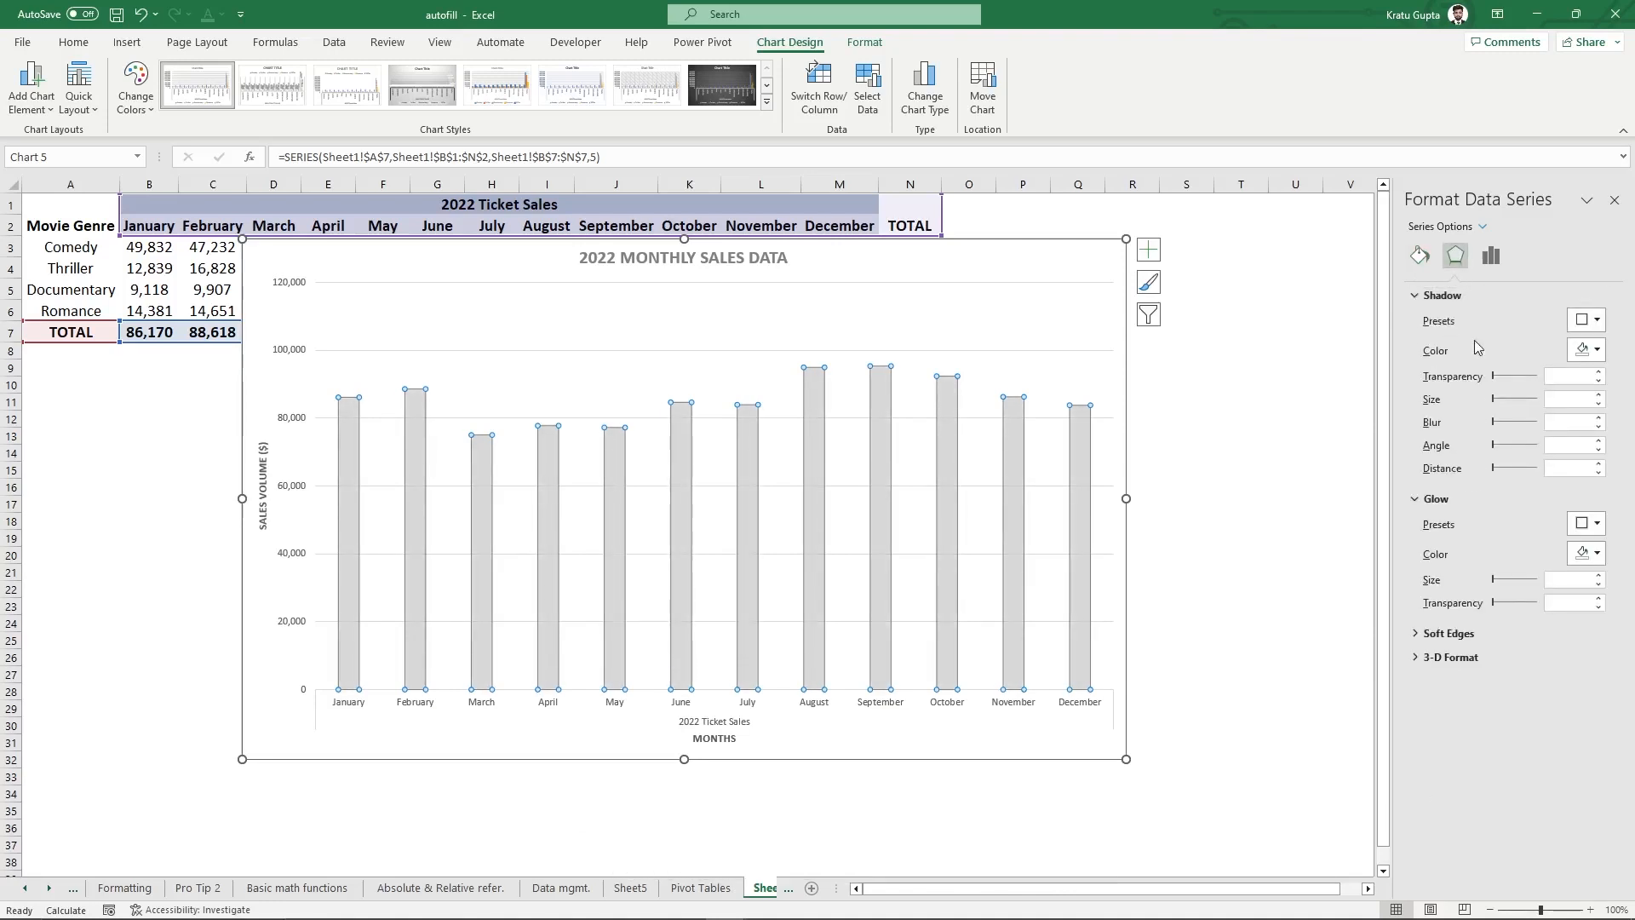
left_click(1588, 321)
left_click(1522, 460)
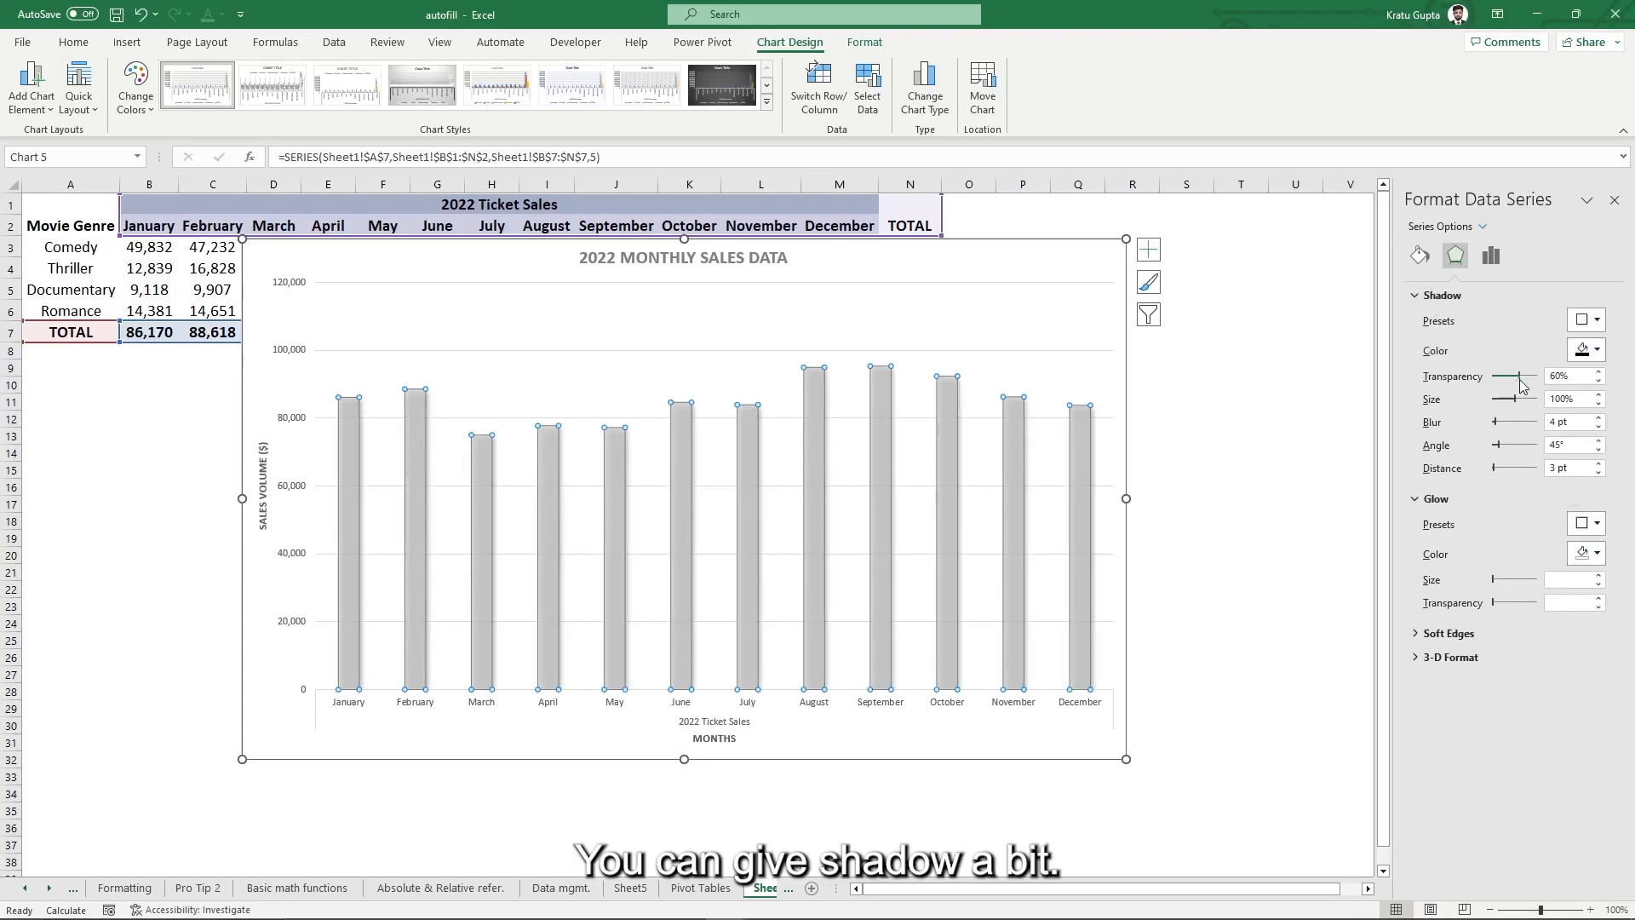
left_click(1503, 421)
left_click(1506, 399)
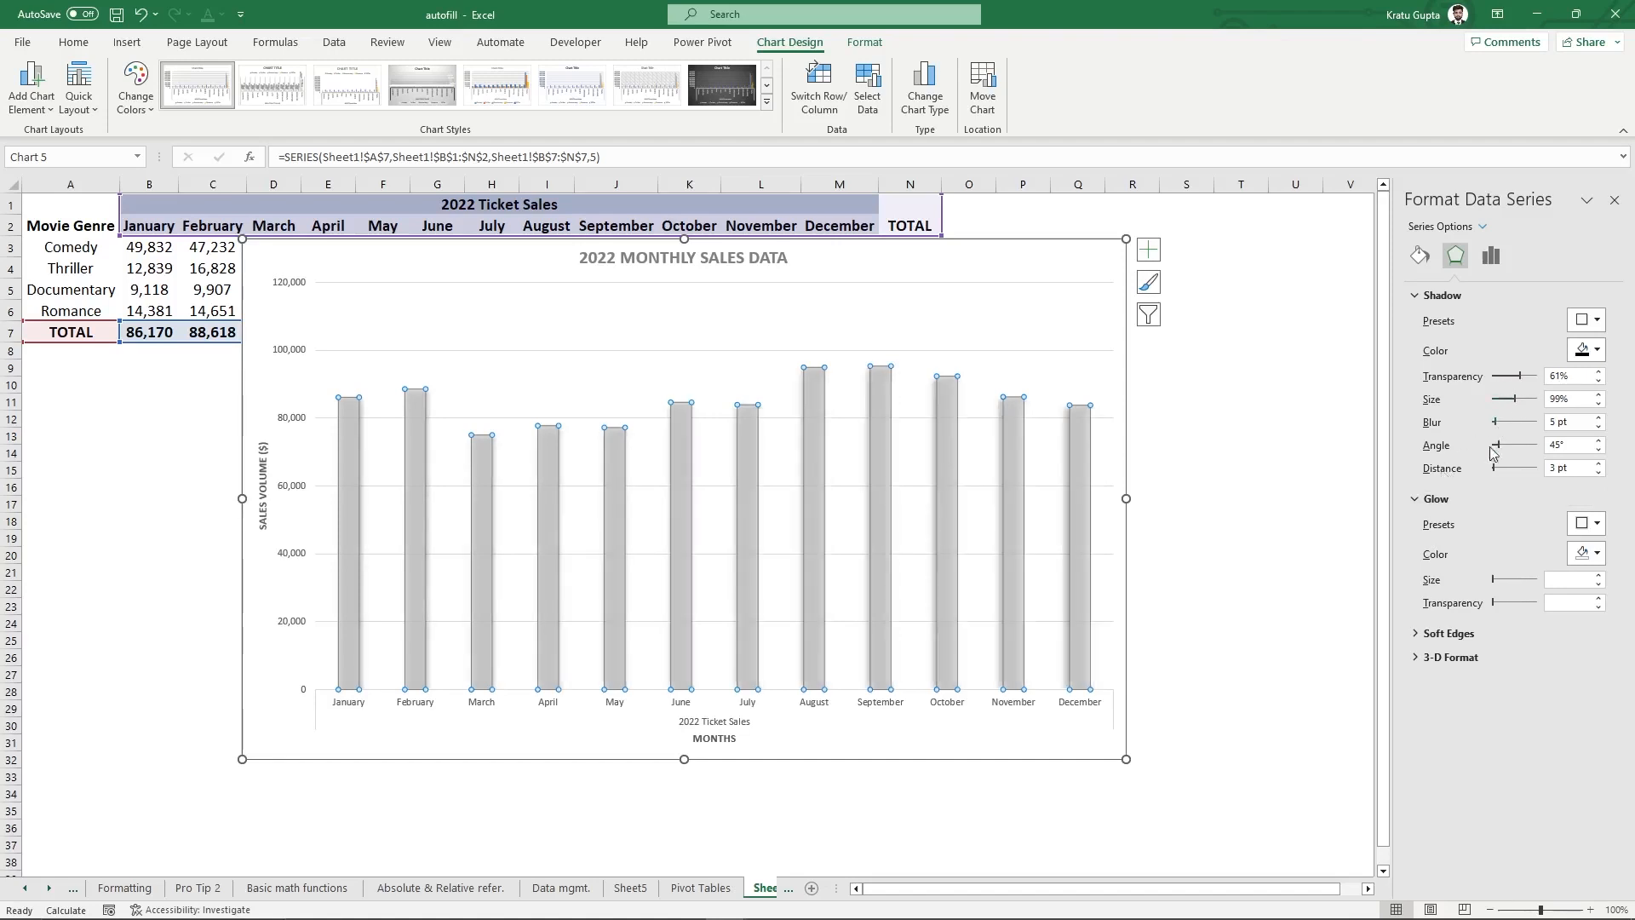
left_click(1416, 297)
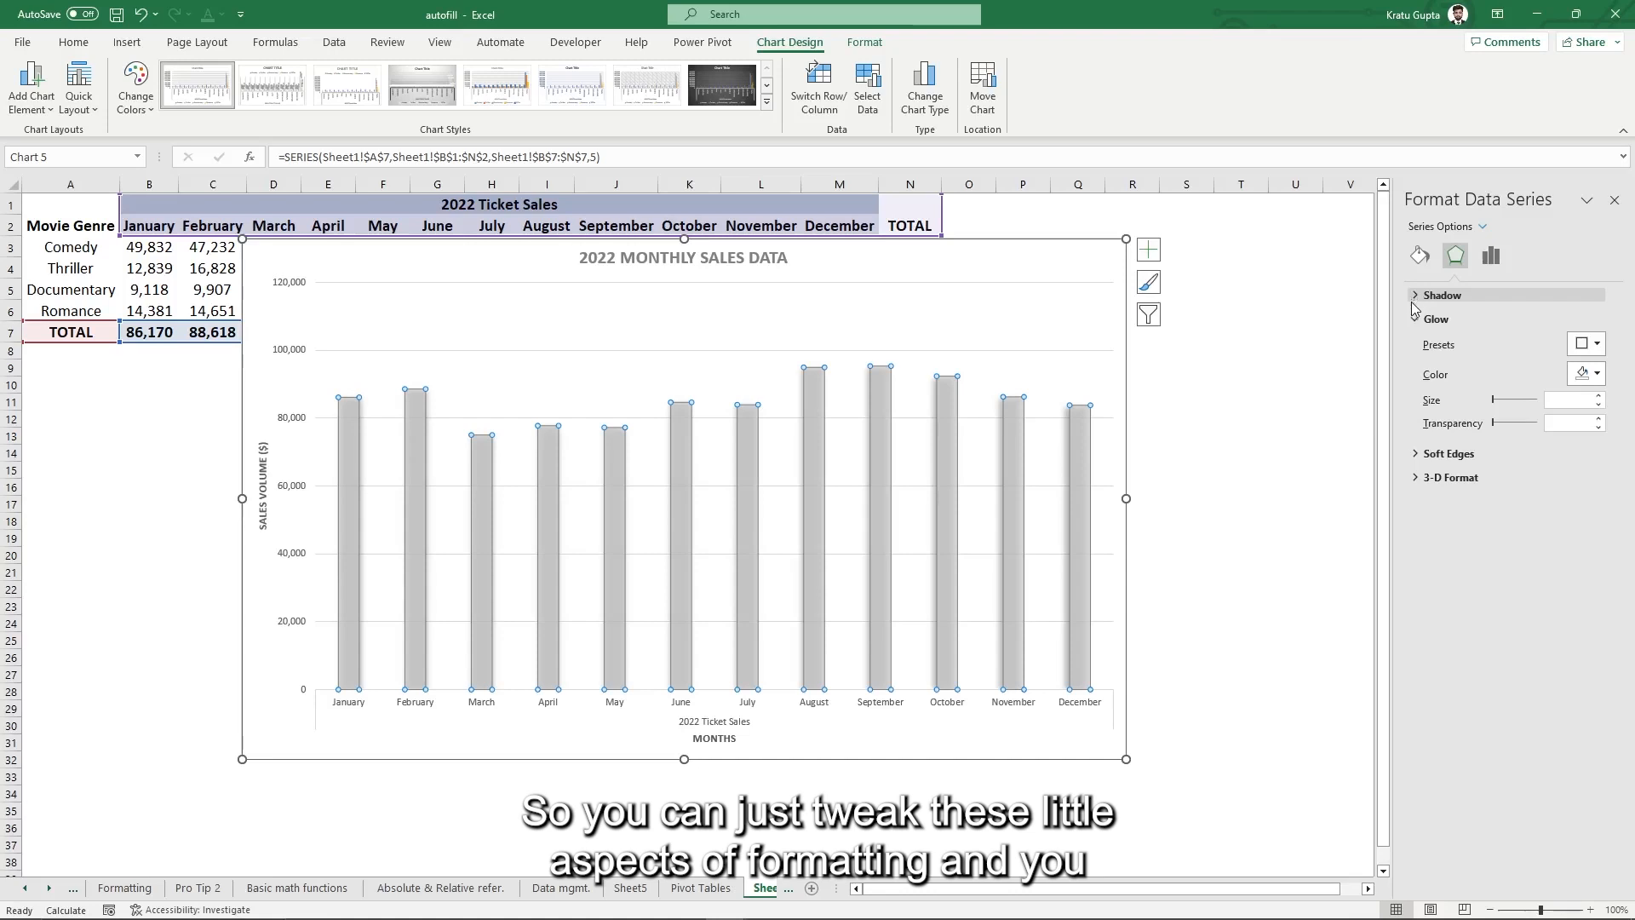
left_click(1417, 320)
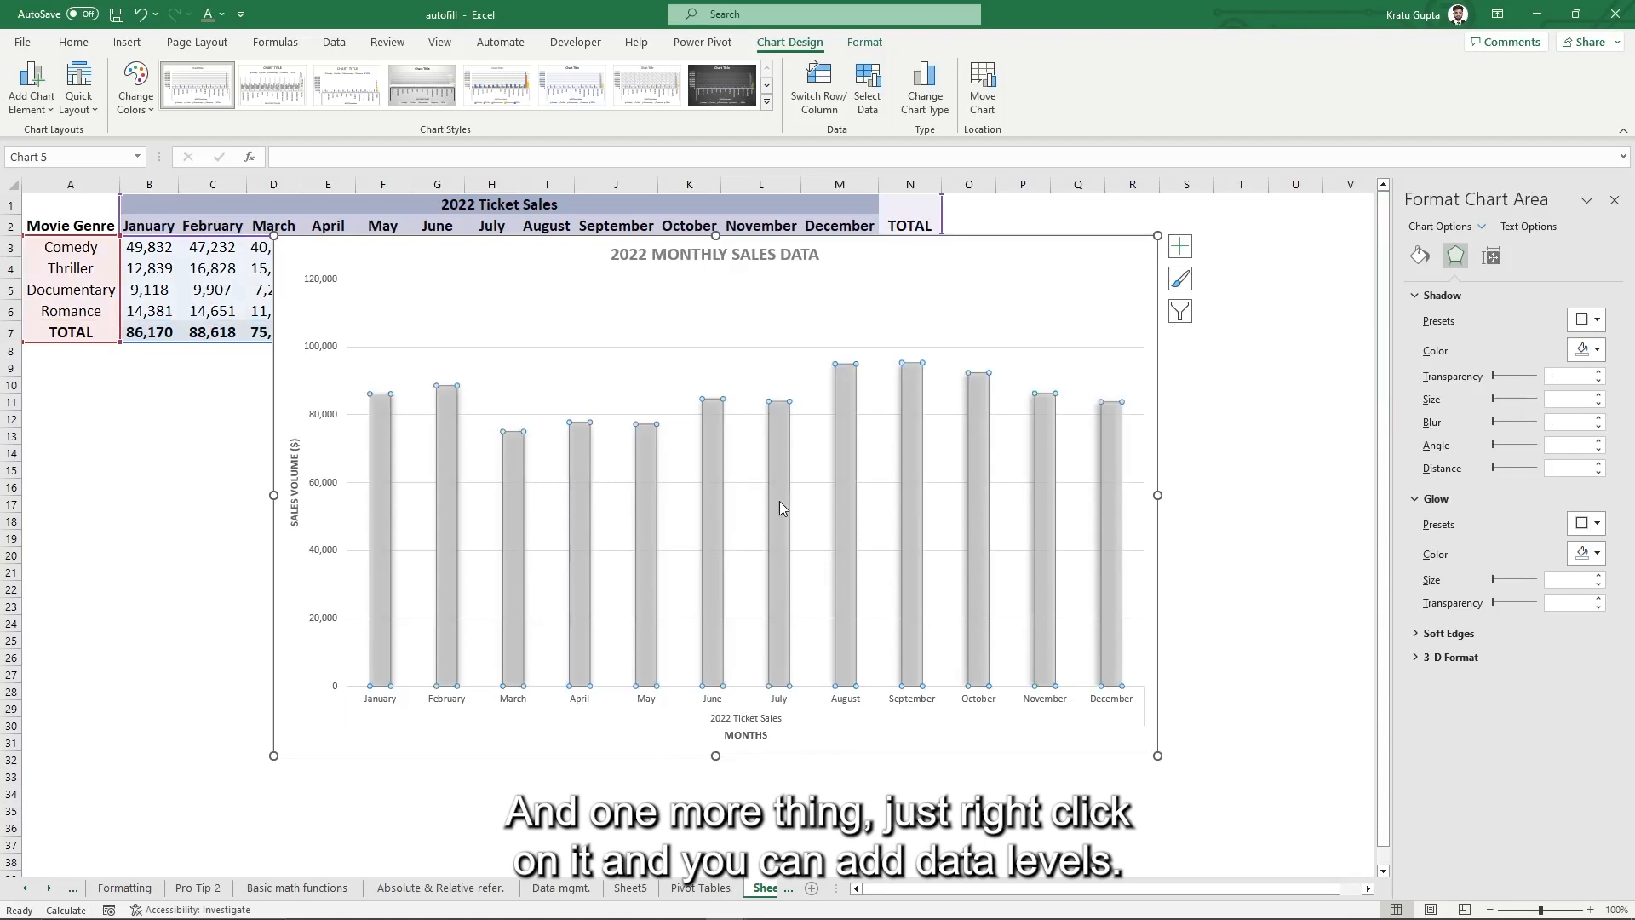
- Add data labels showing each month's sales value above its column
left_click(780, 501)
right_click(779, 500)
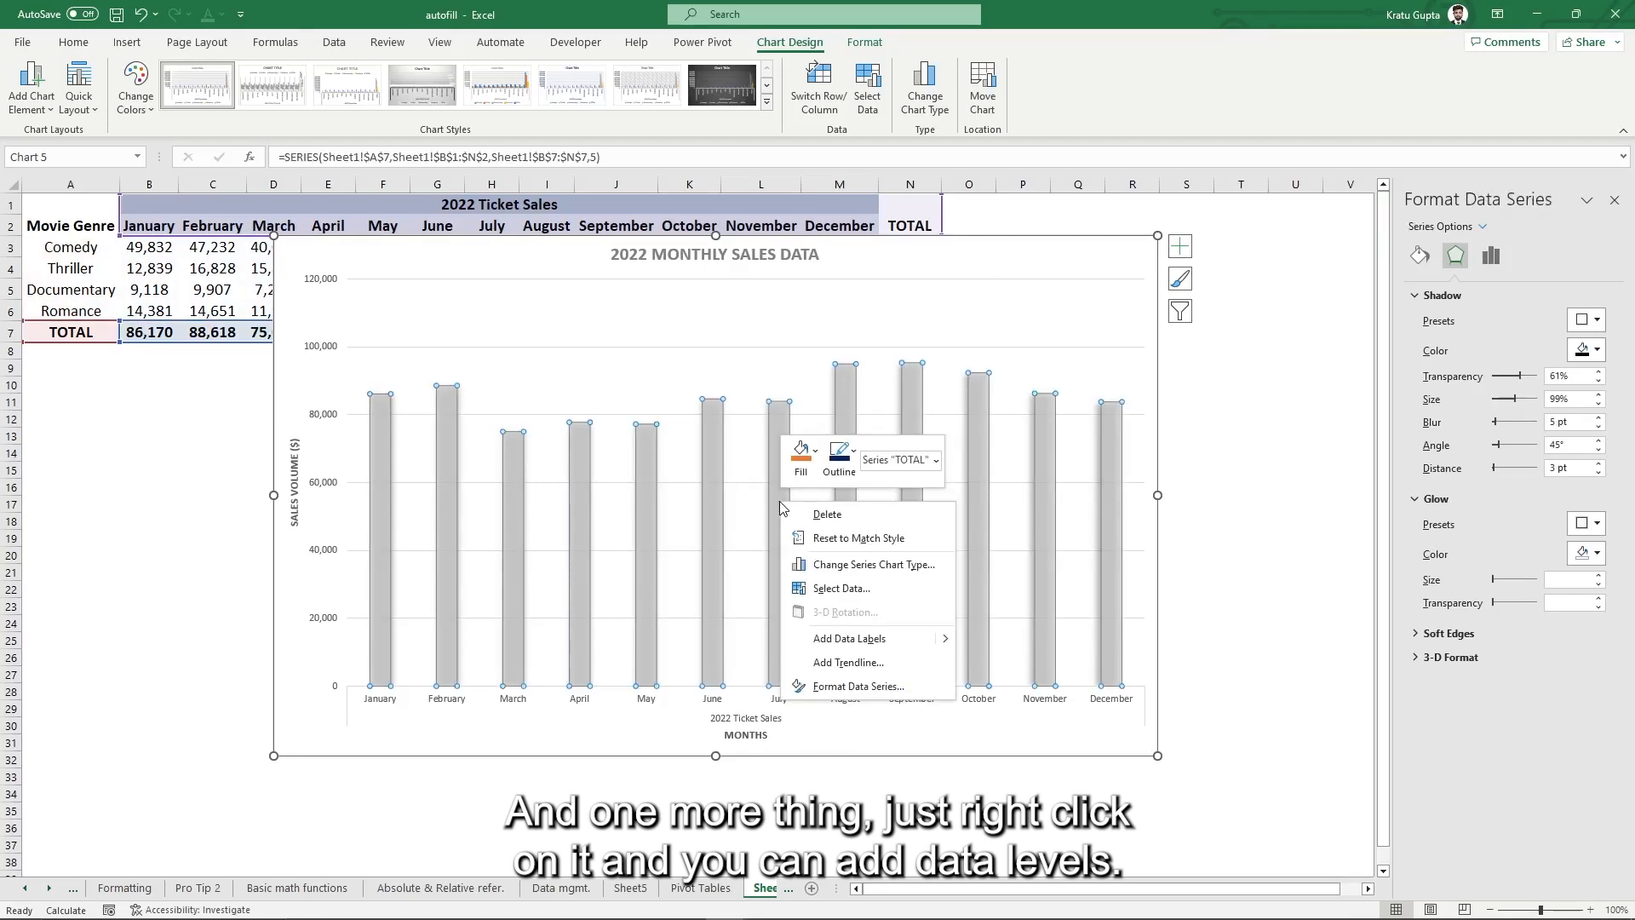
left_click(863, 640)
left_click(939, 775)
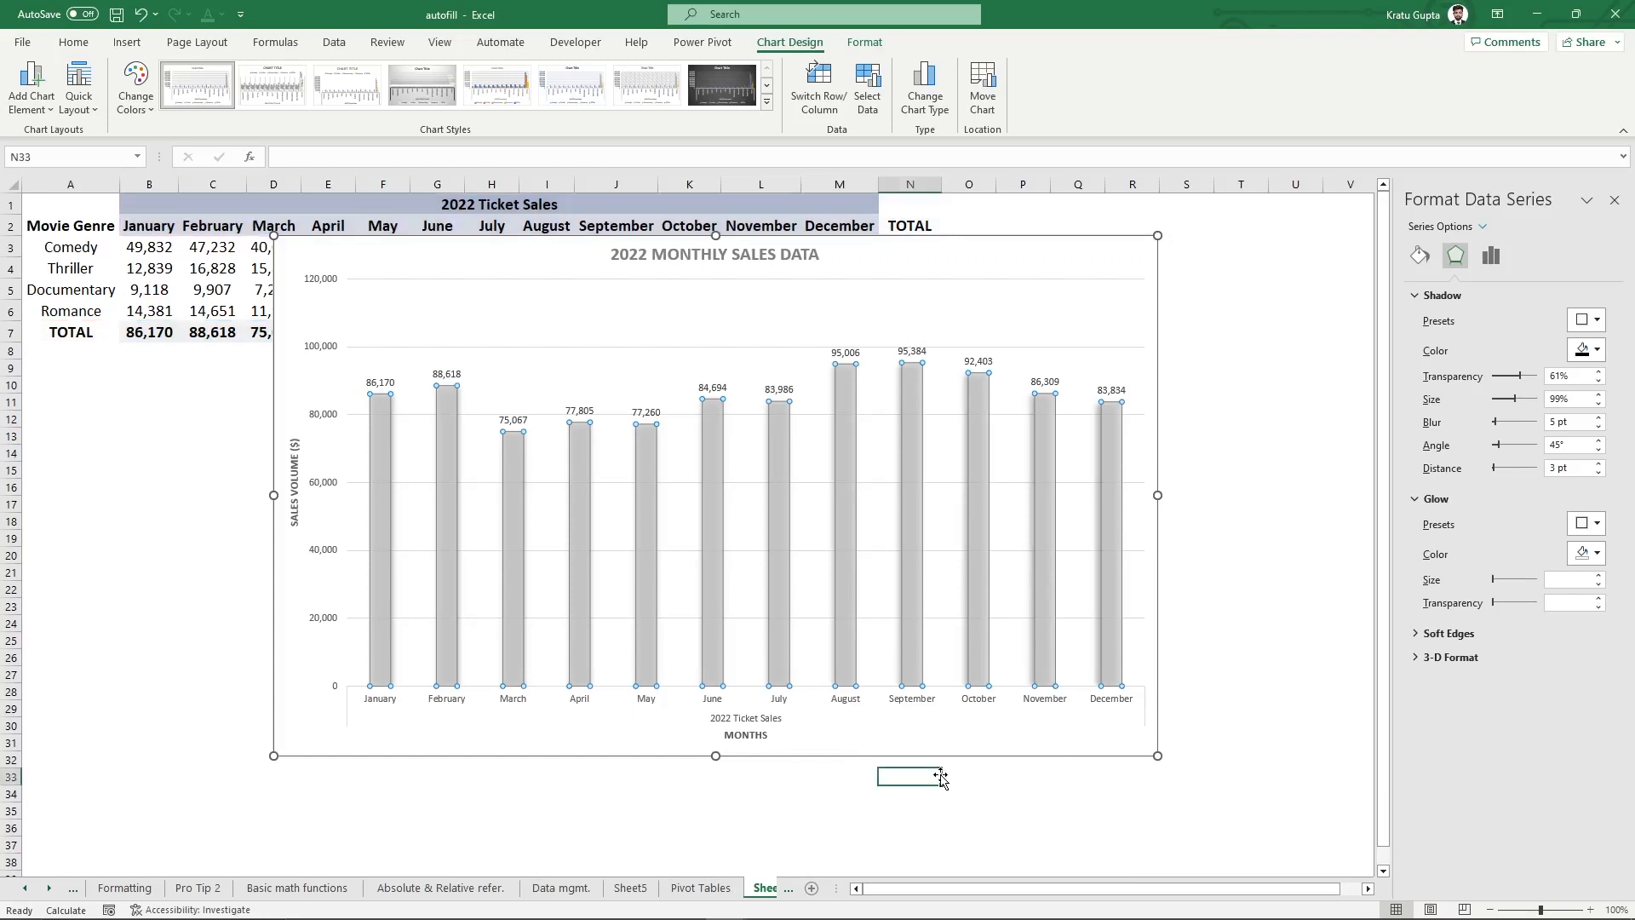
- Apply the grey gradient chart style with blue columns and nudge the chart left
left_click(1014, 747)
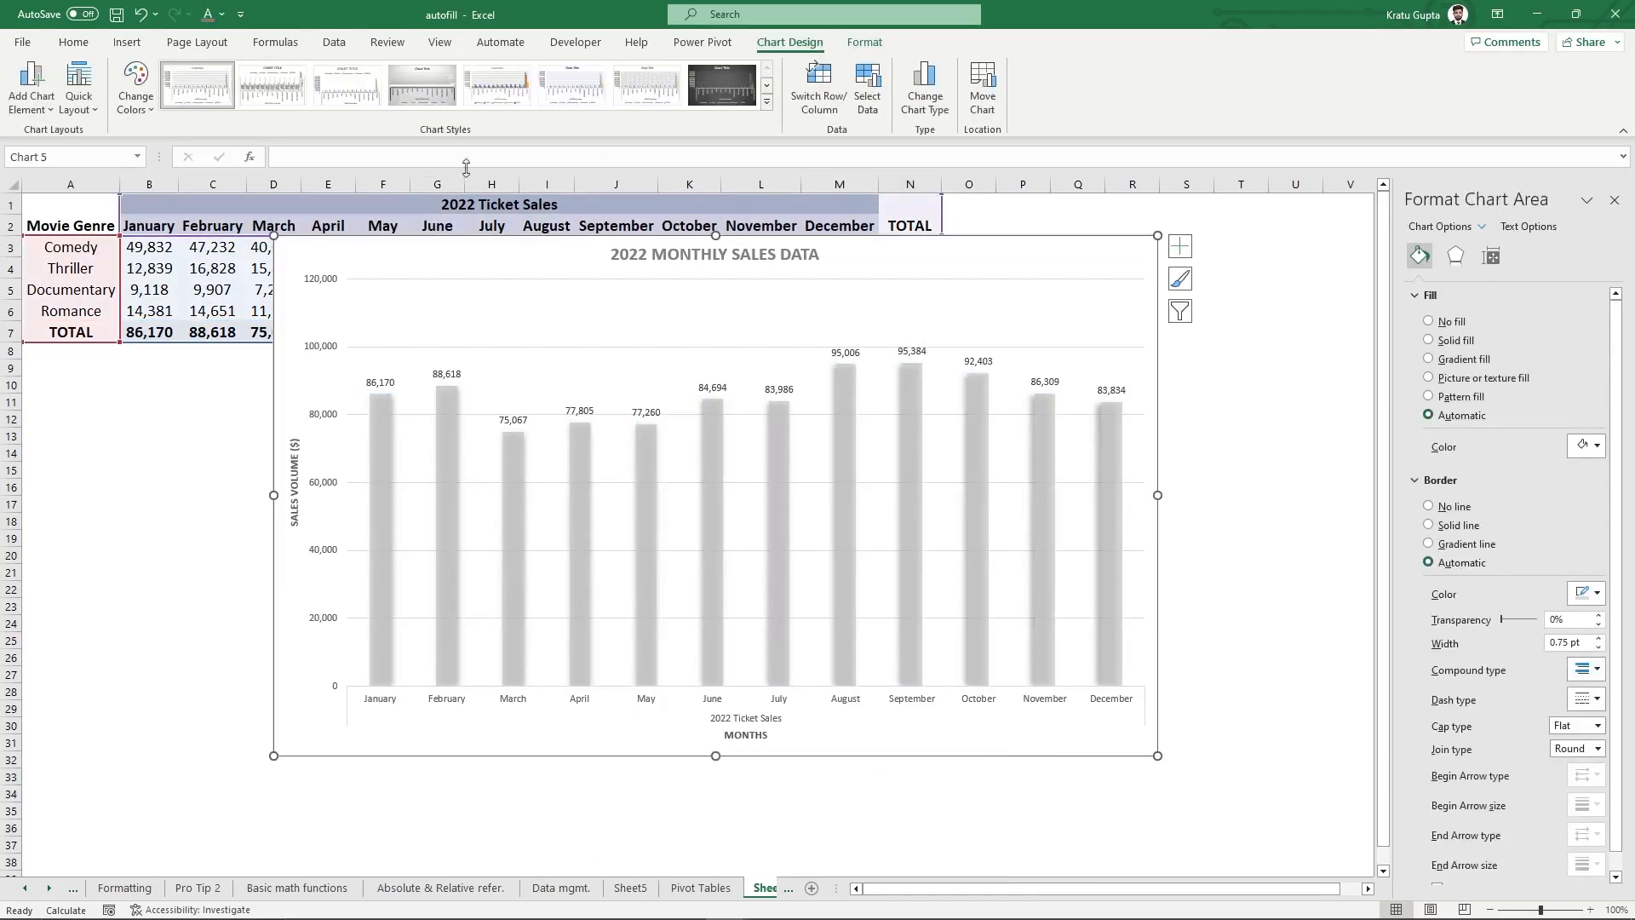
left_click(767, 101)
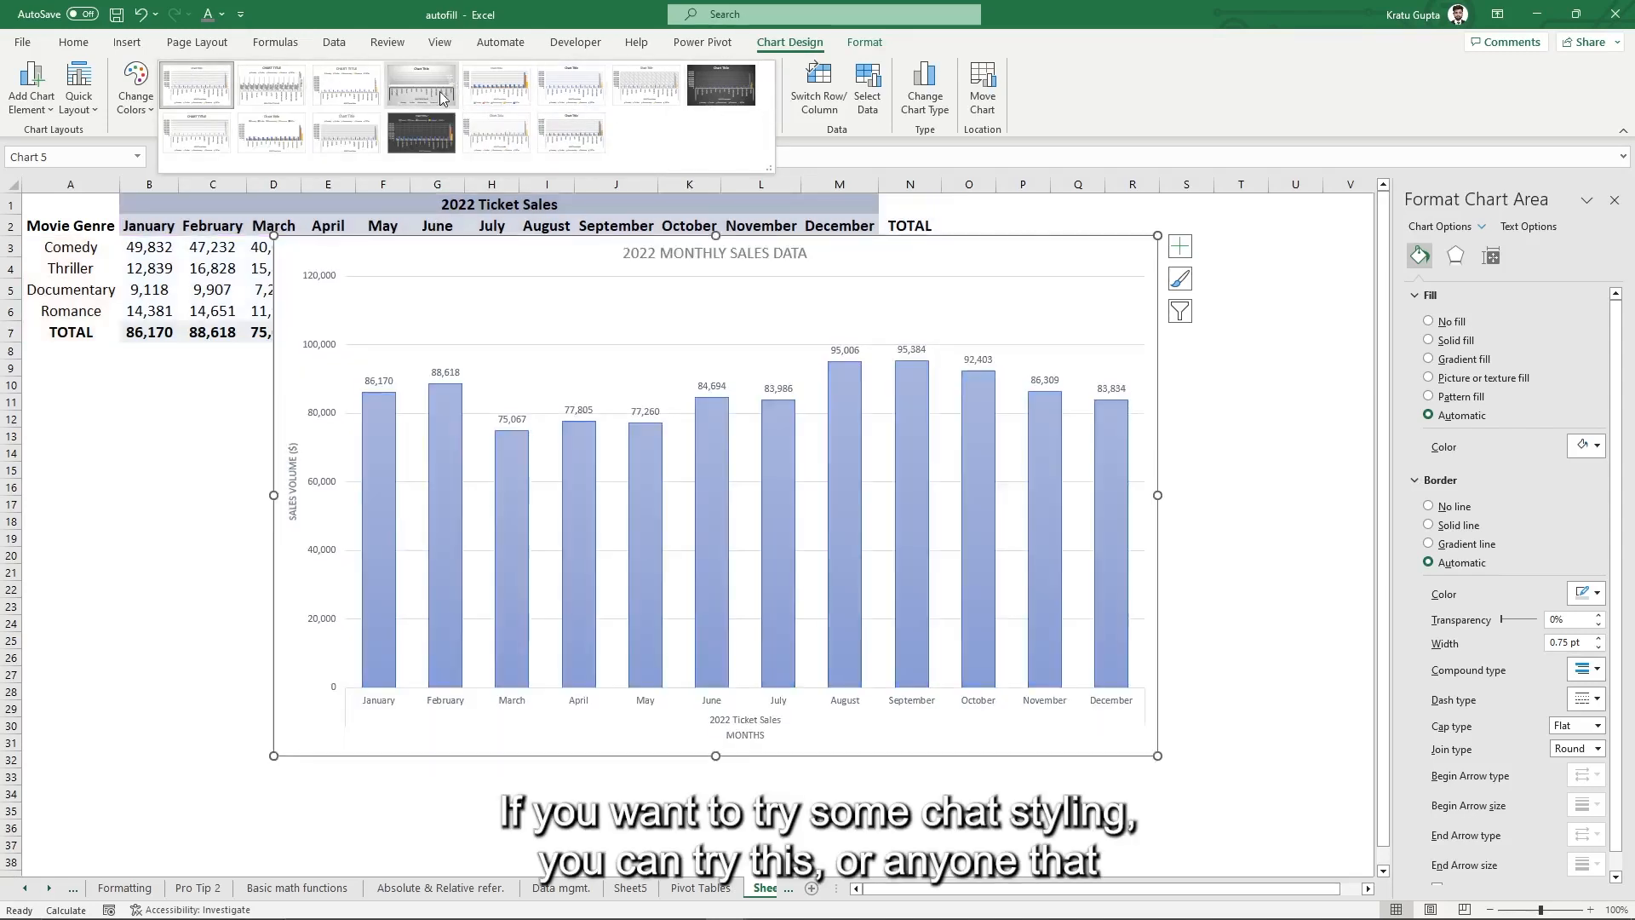
left_click(428, 94)
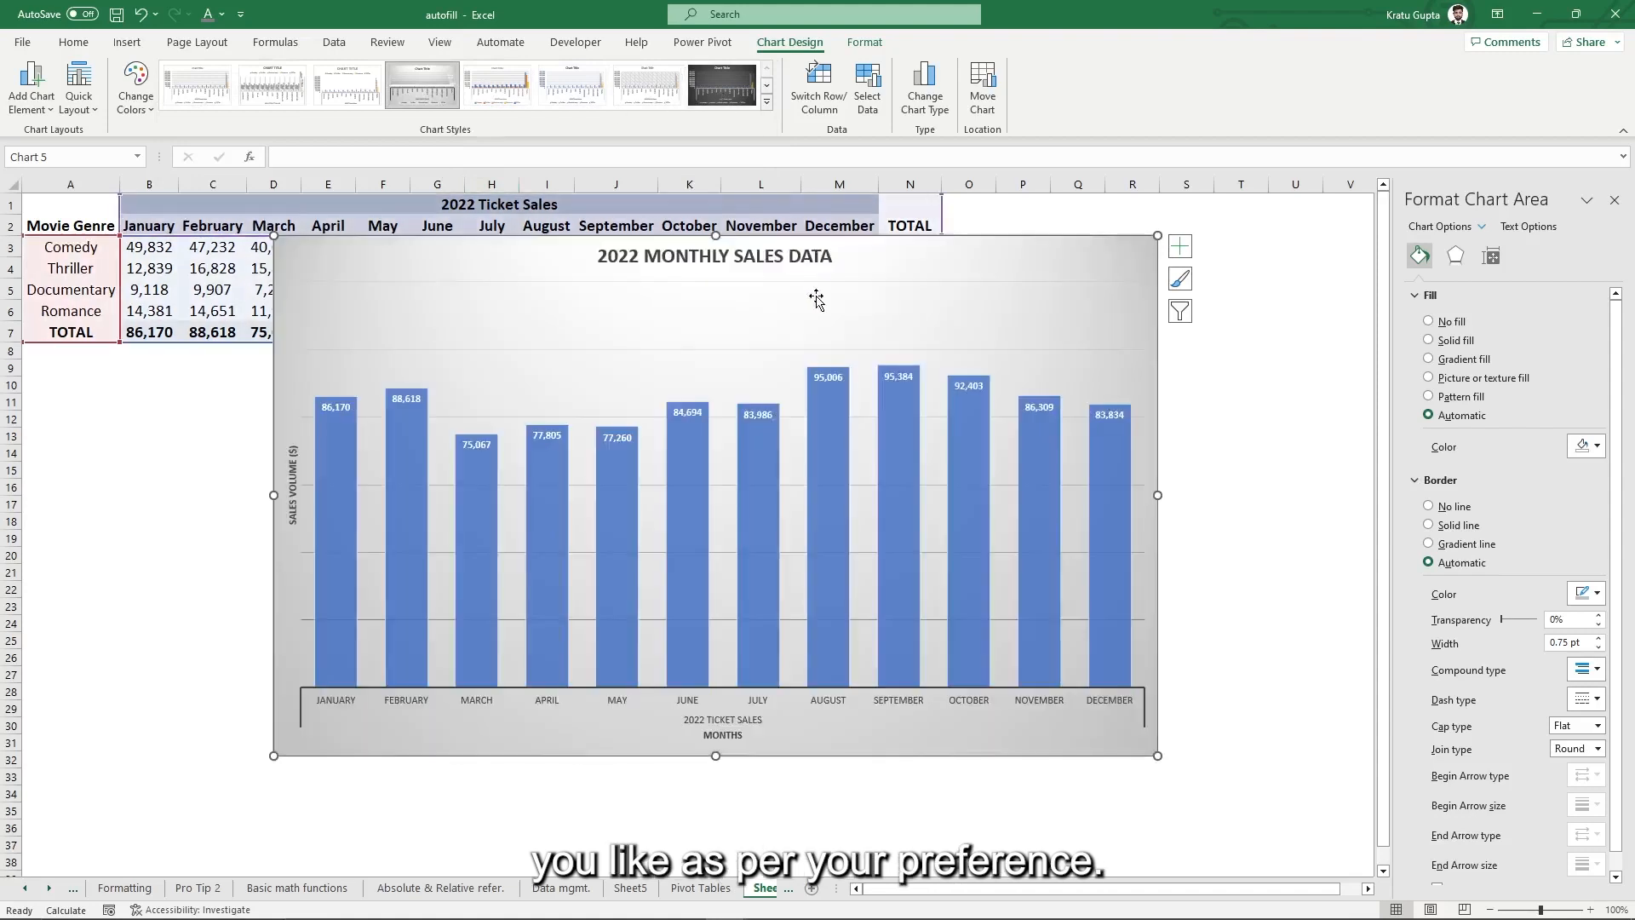
left_click_drag(967, 247, 923, 264)
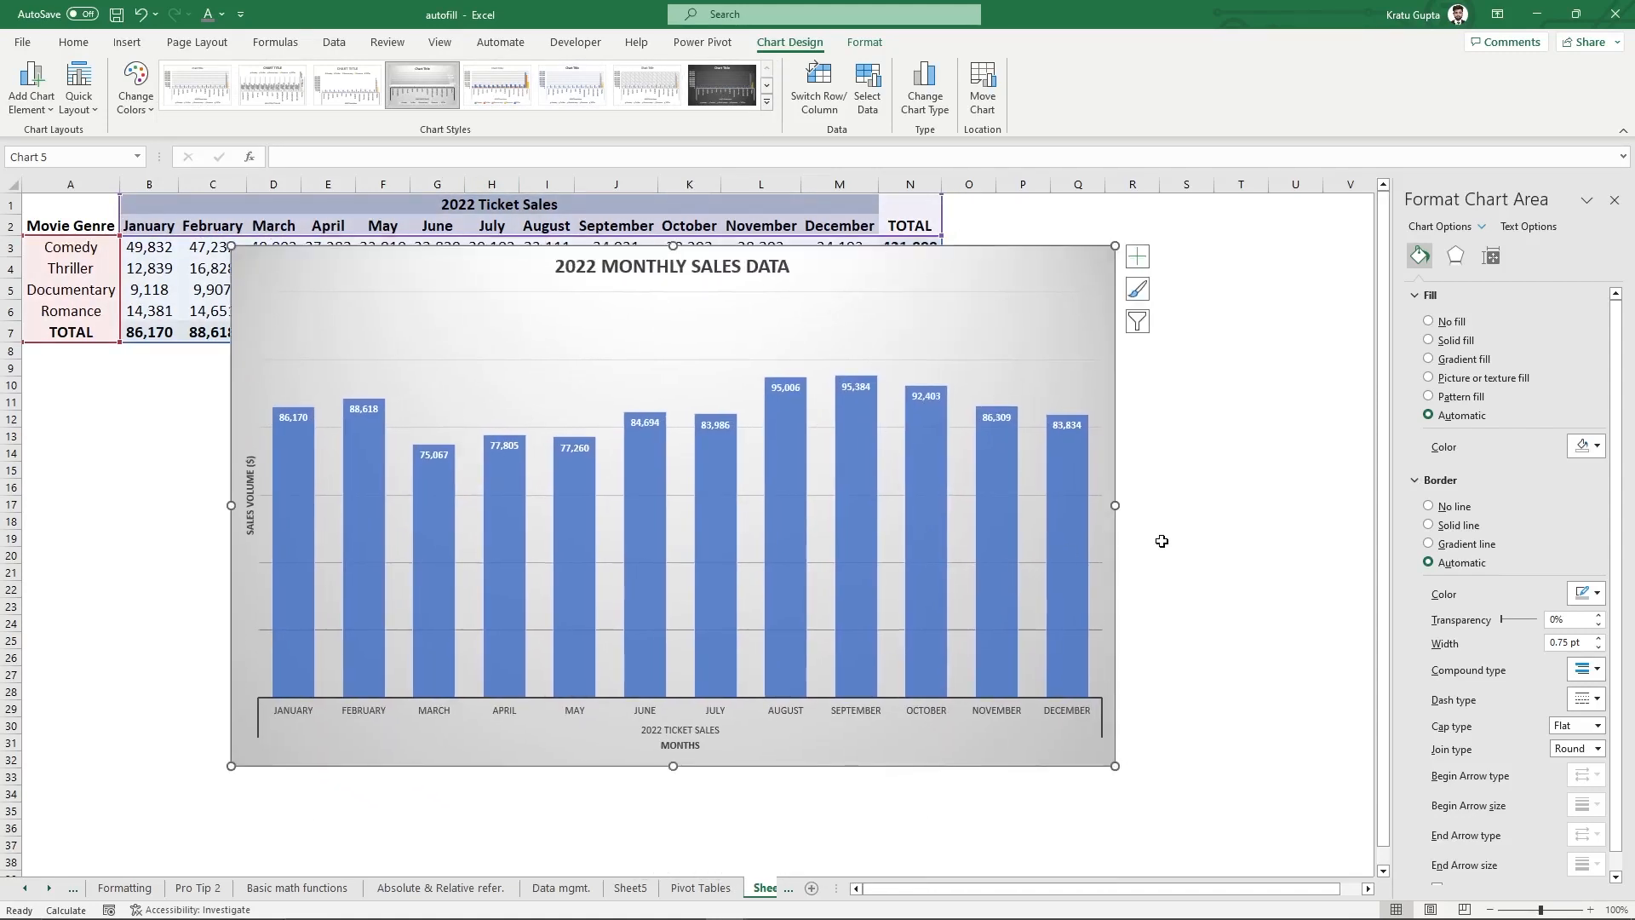
left_click(1209, 508)
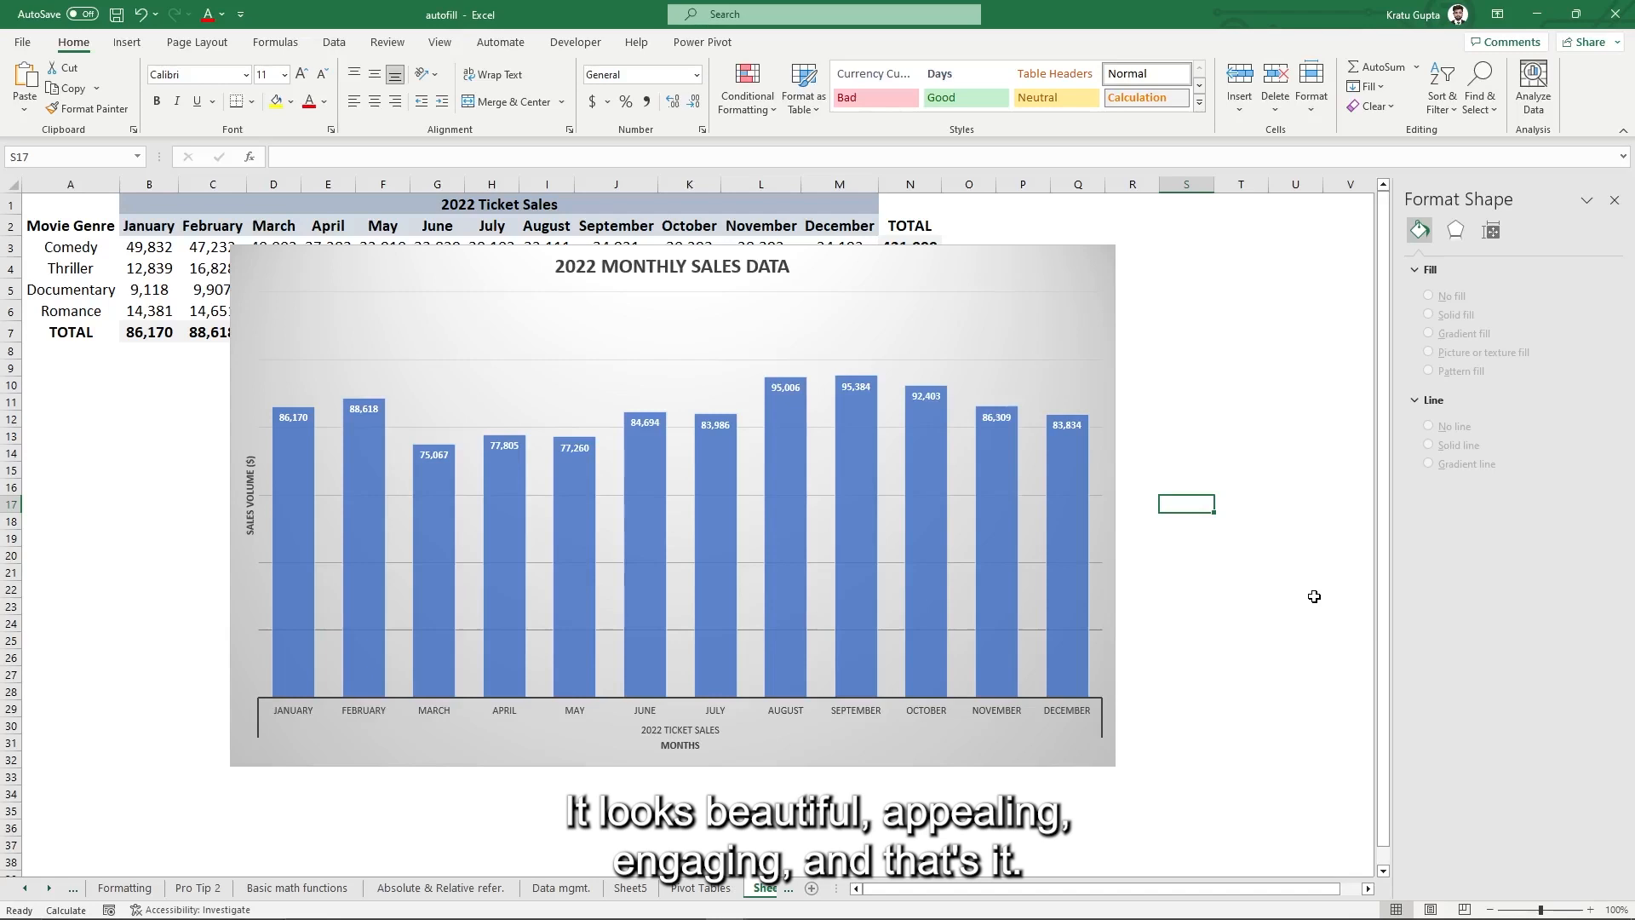
- Shrink the chart and place it directly below the ticket sales table near column B
left_click(1050, 281)
left_click_drag(1115, 246, 992, 333)
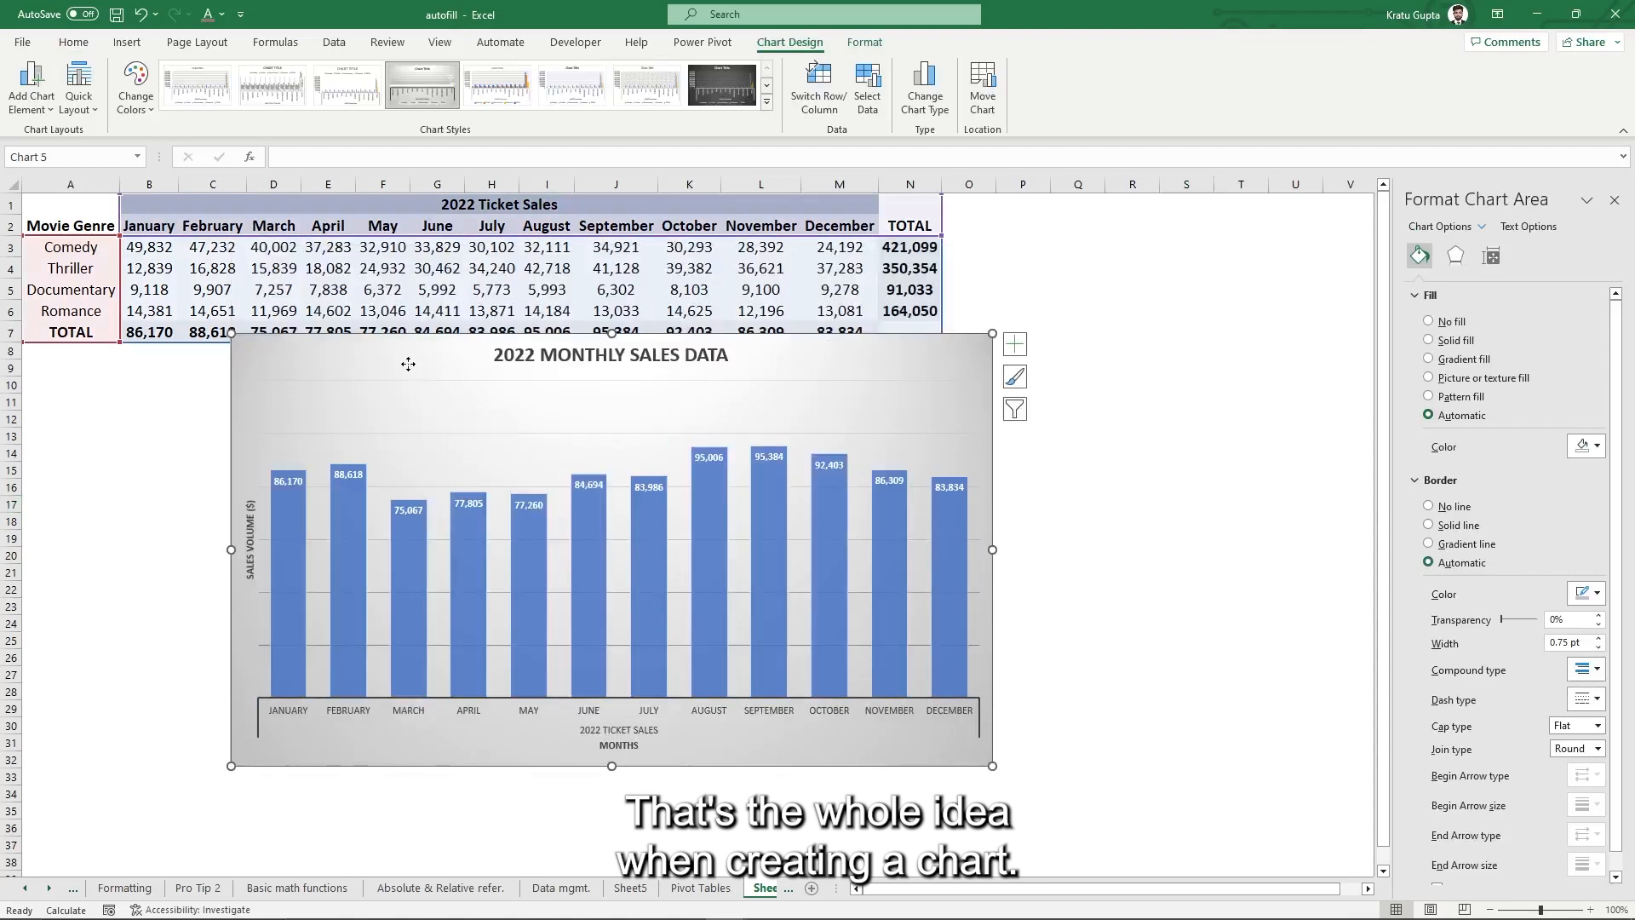
left_click_drag(409, 366, 277, 395)
left_click(1080, 538)
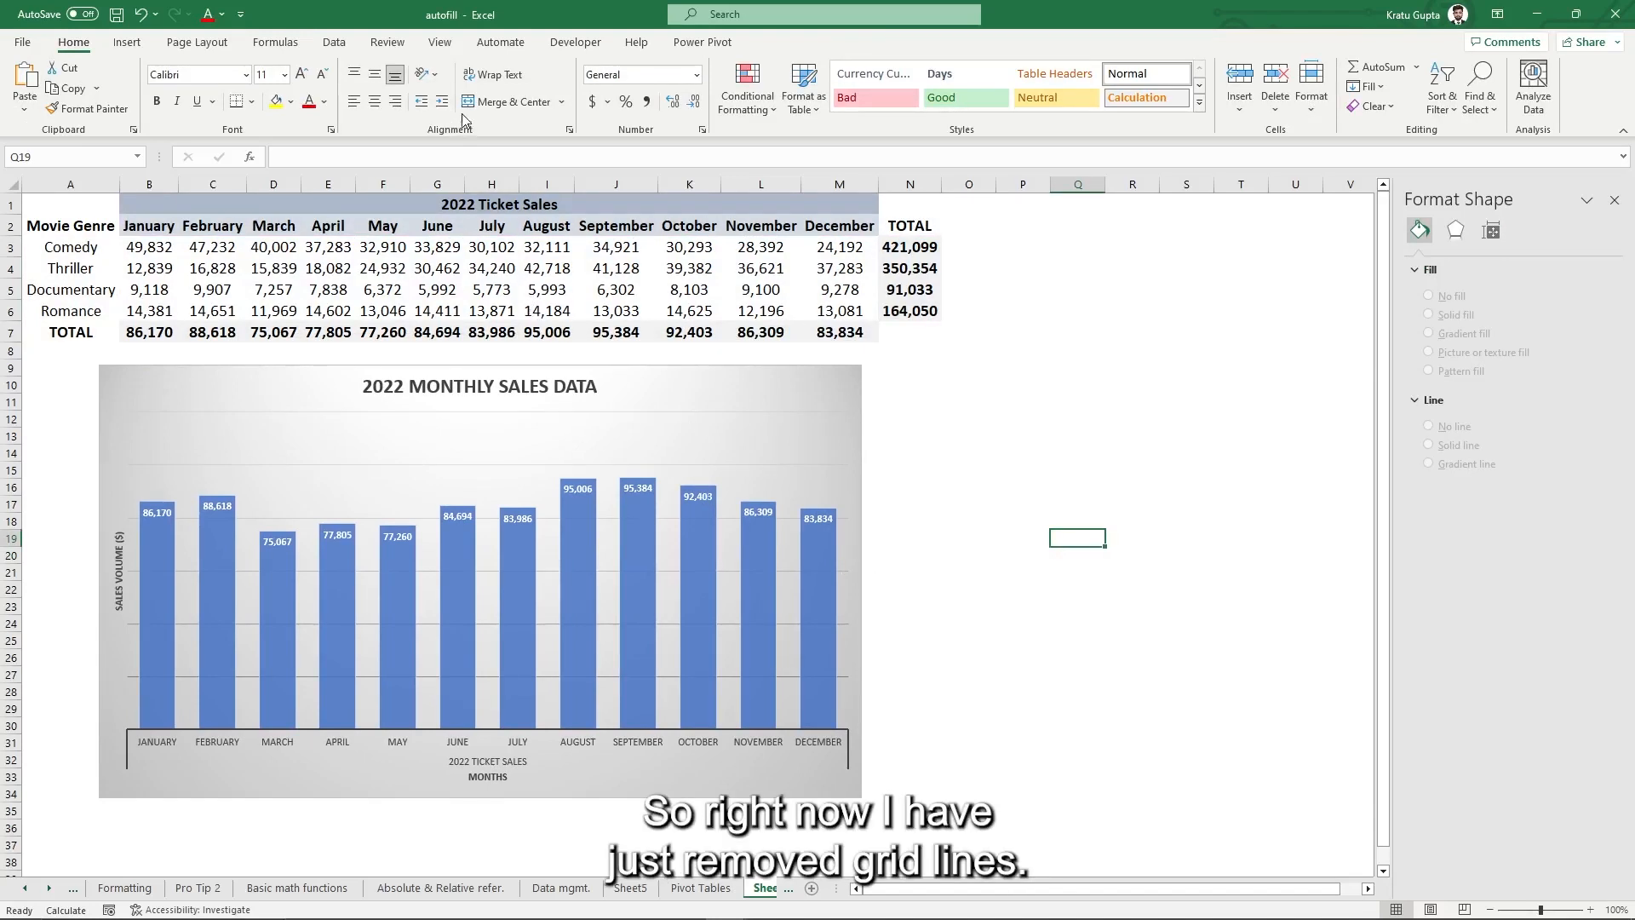
- Turn off the worksheet gridlines
left_click(439, 42)
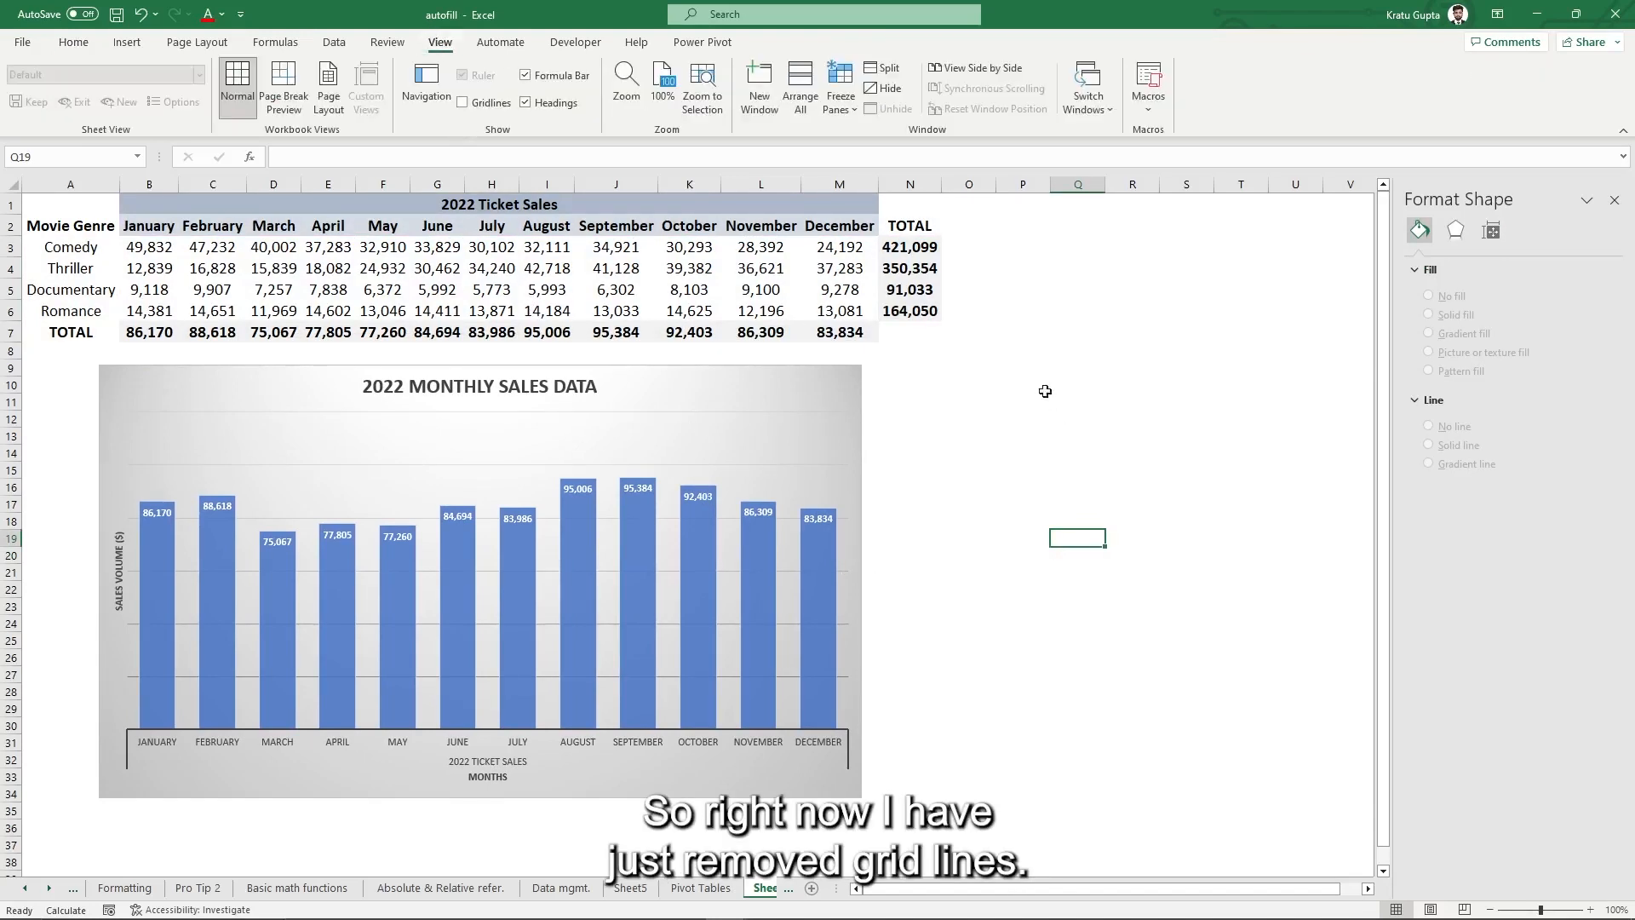
left_click(464, 103)
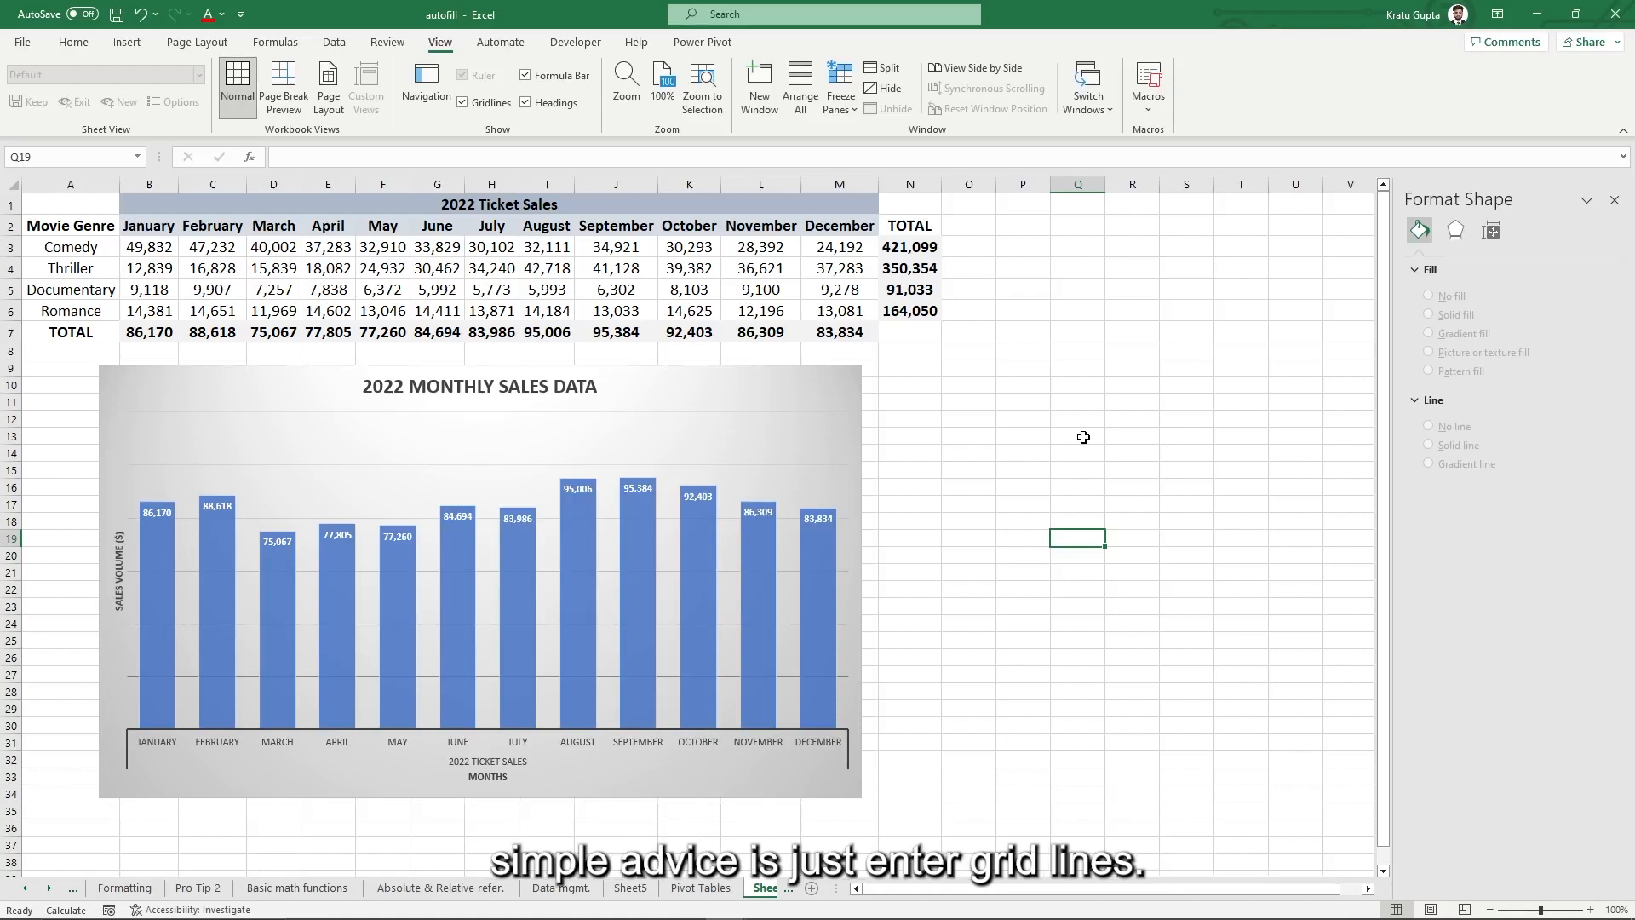
left_click(464, 106)
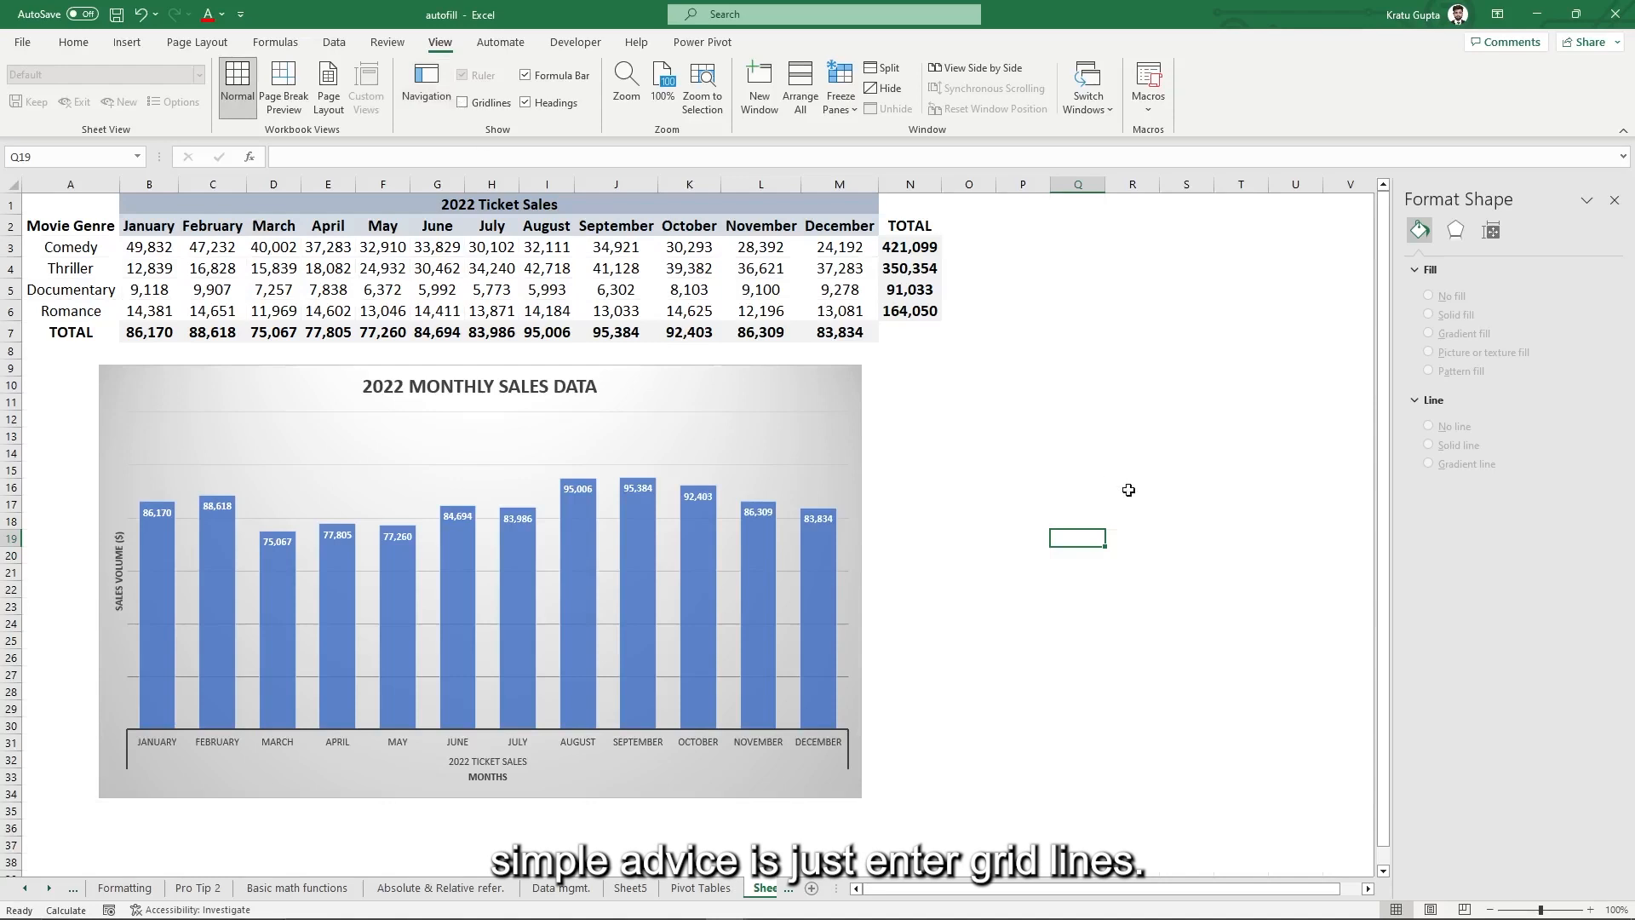
left_click(1215, 438)
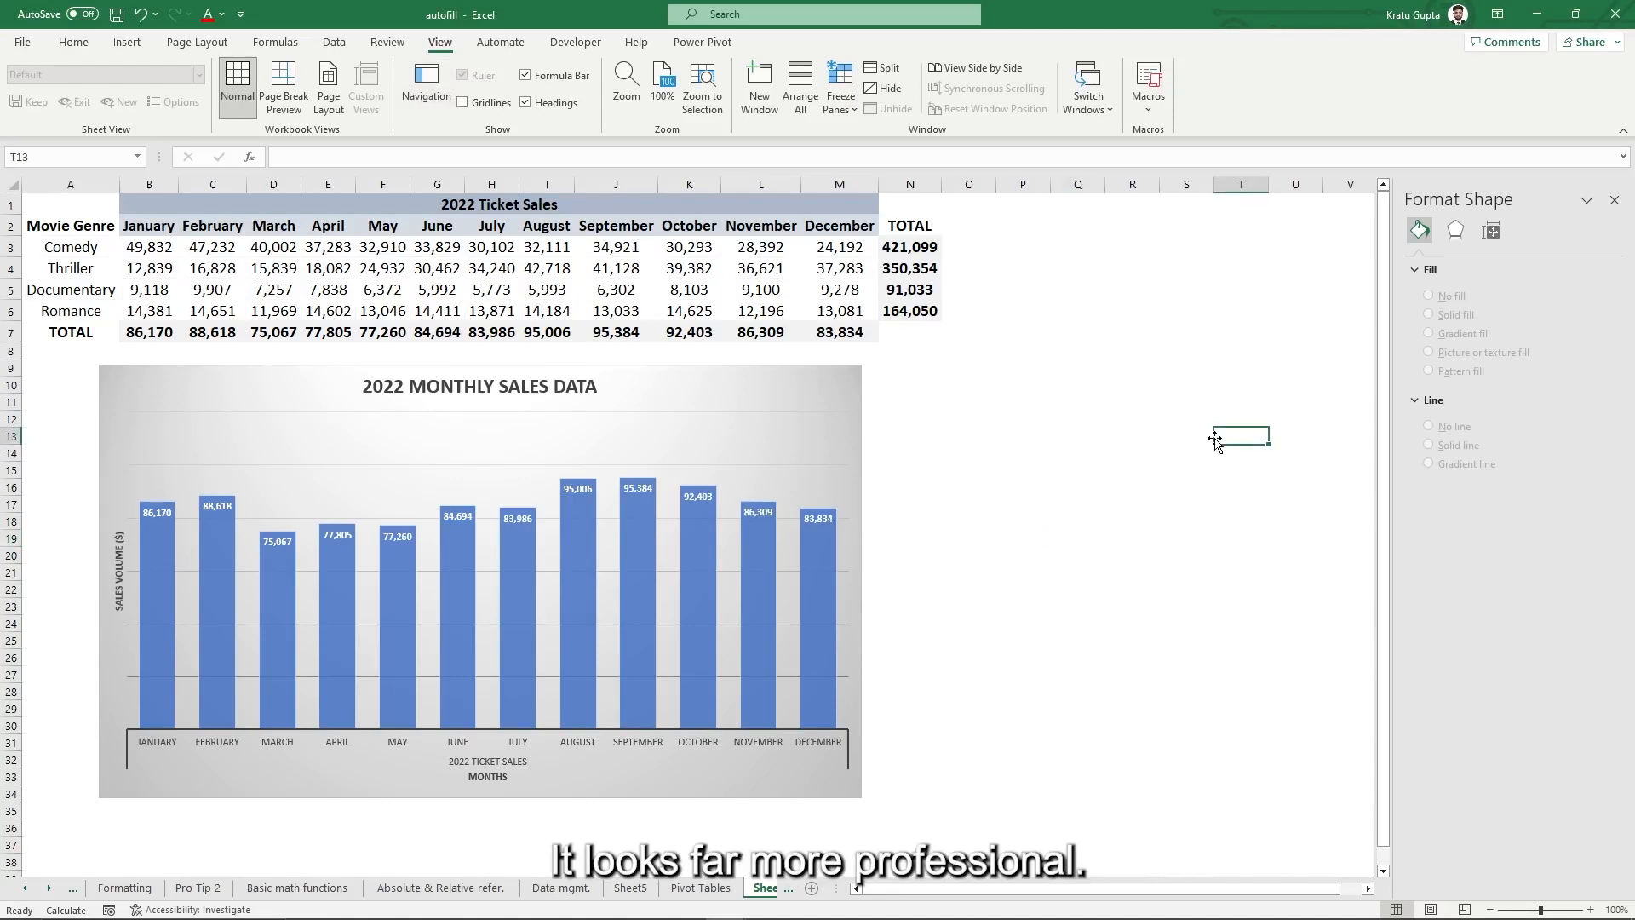